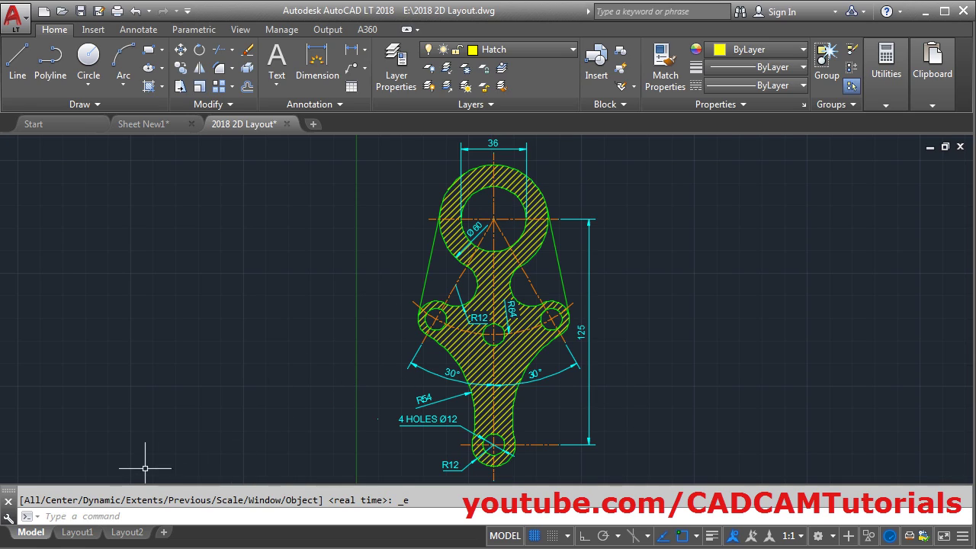
Open the page setup of Layout1 for modification and set its plotter to DWG To PDF.pc3.
click(78, 533)
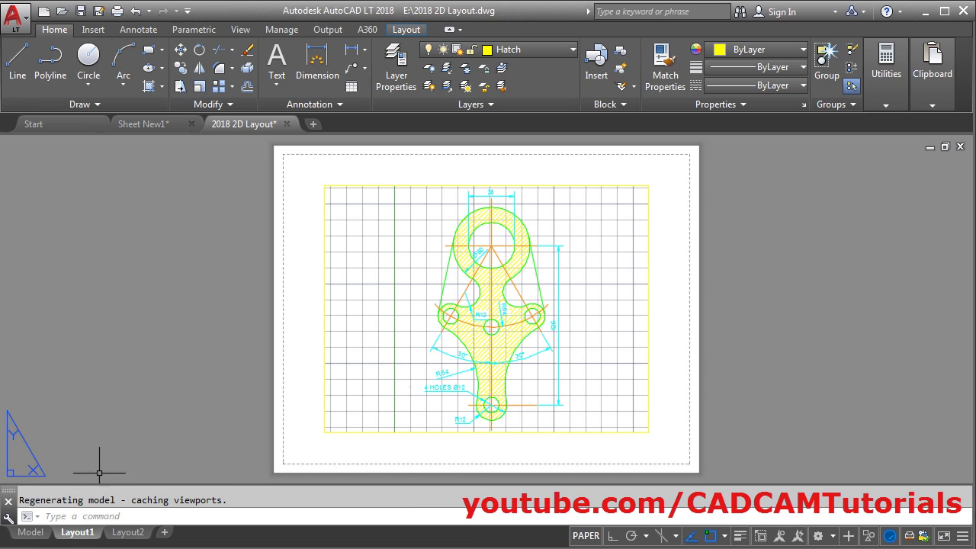
right_click(81, 533)
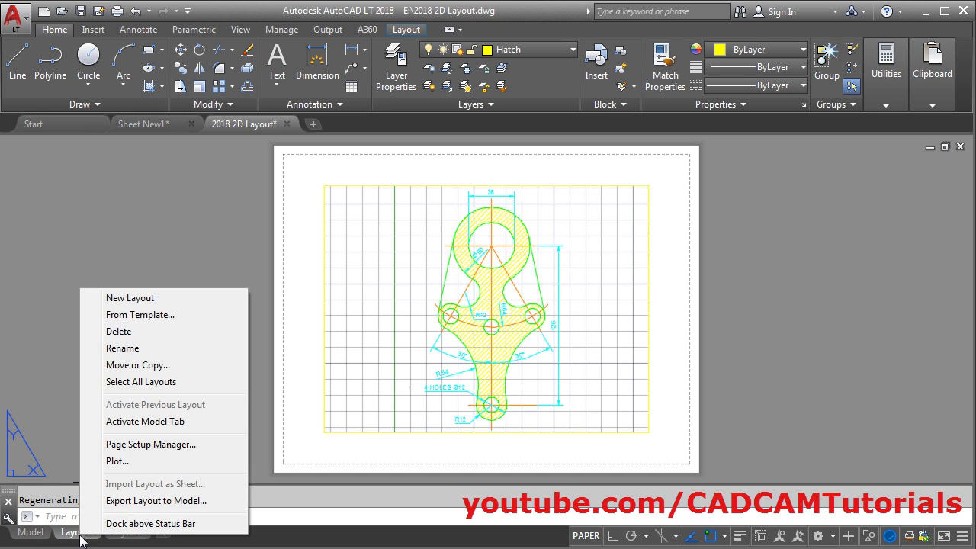
click(175, 449)
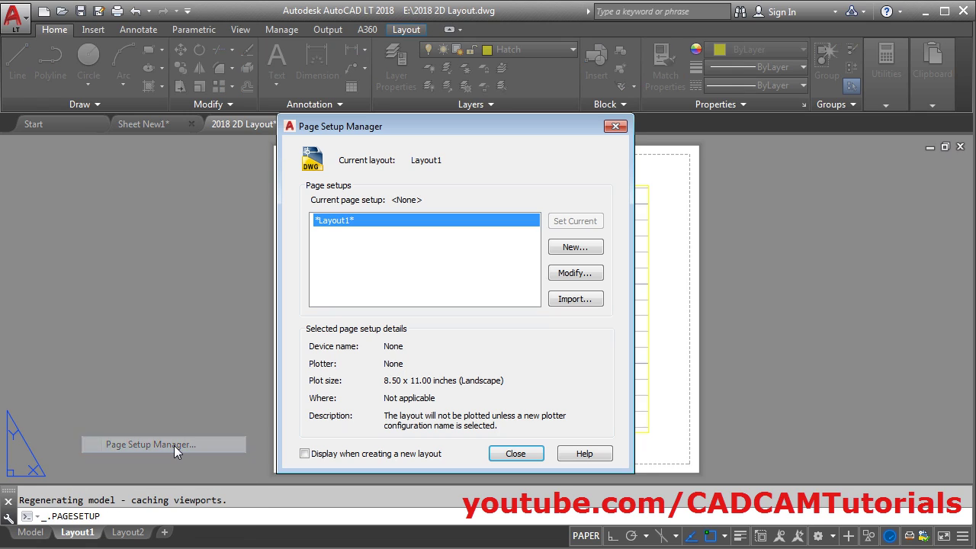
click(574, 275)
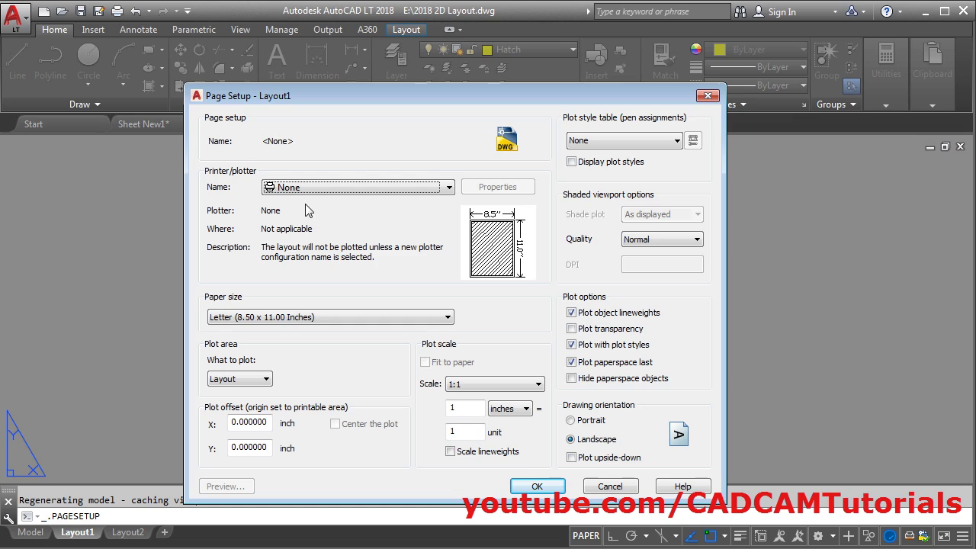
click(321, 187)
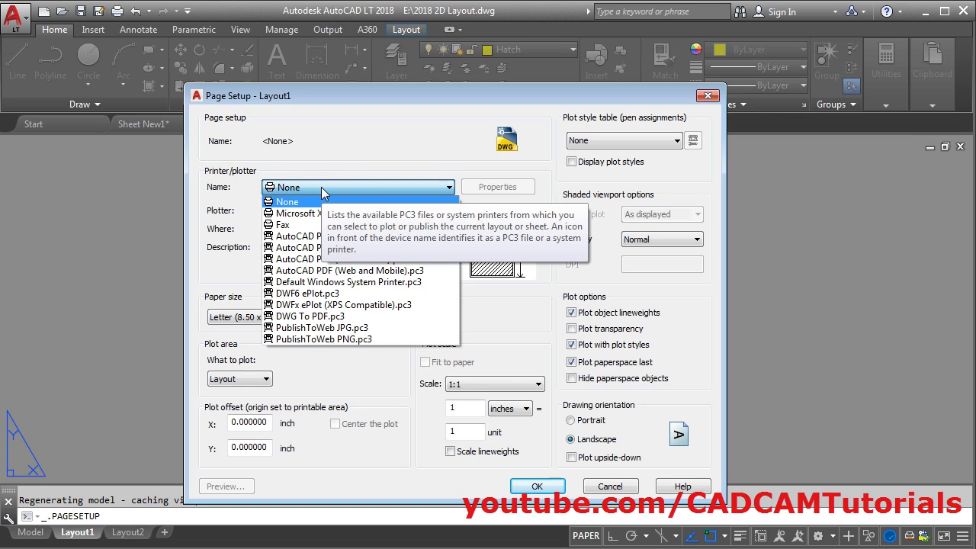
click(328, 317)
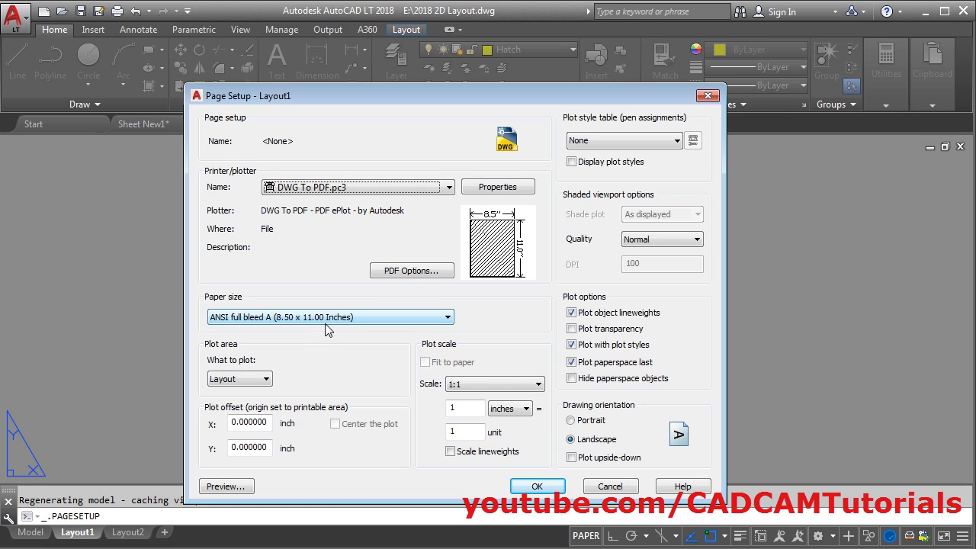
Set the paper size to ISO A4 (210.00 x 297.00 MM) and the plot scale to 1:1.
click(325, 320)
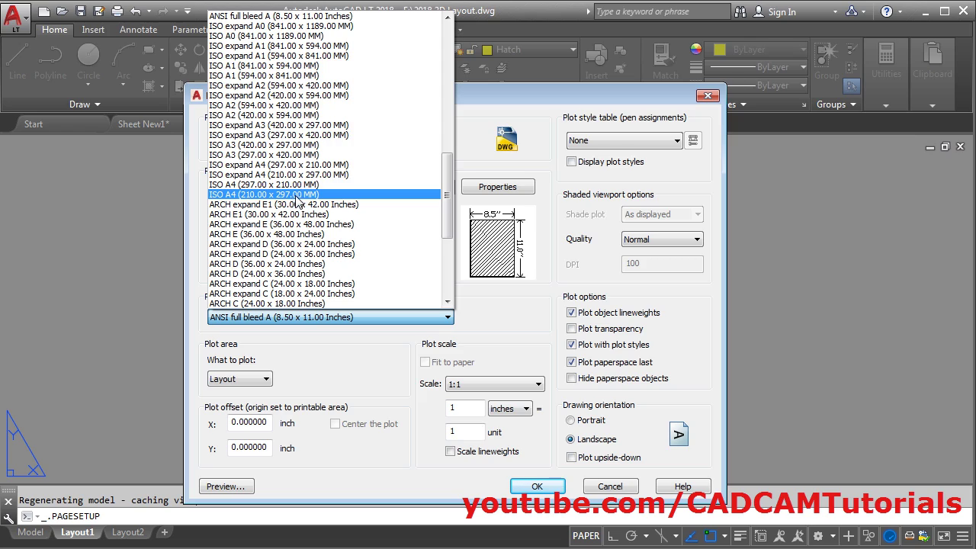
click(261, 197)
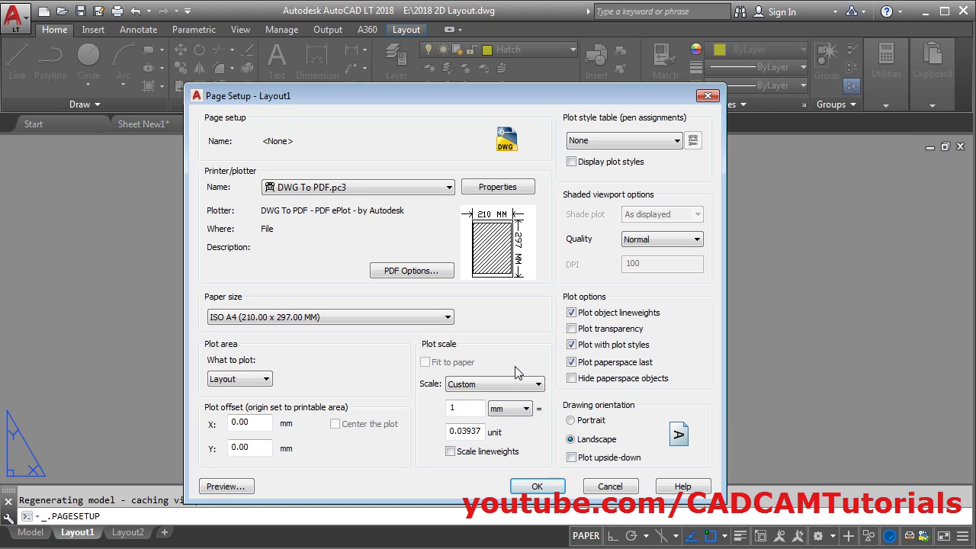
click(539, 385)
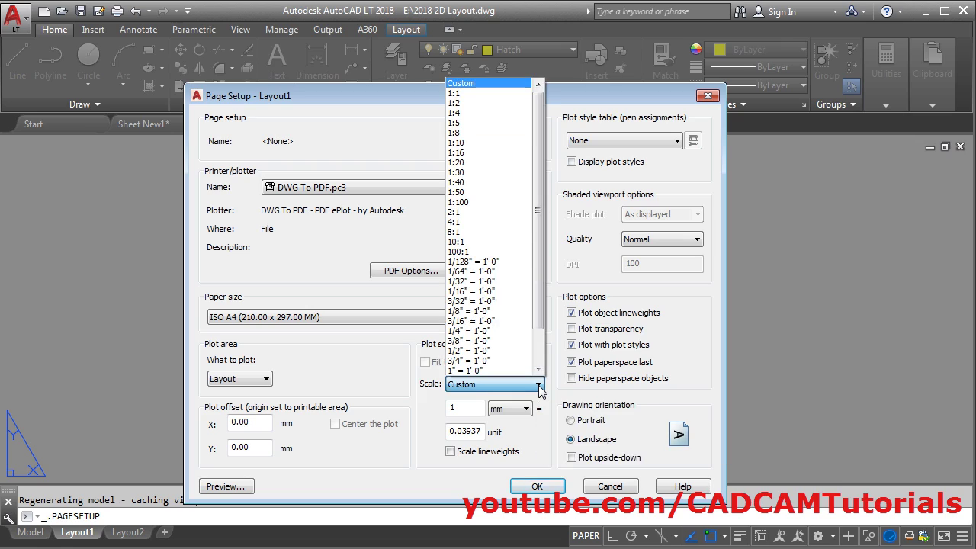
click(479, 93)
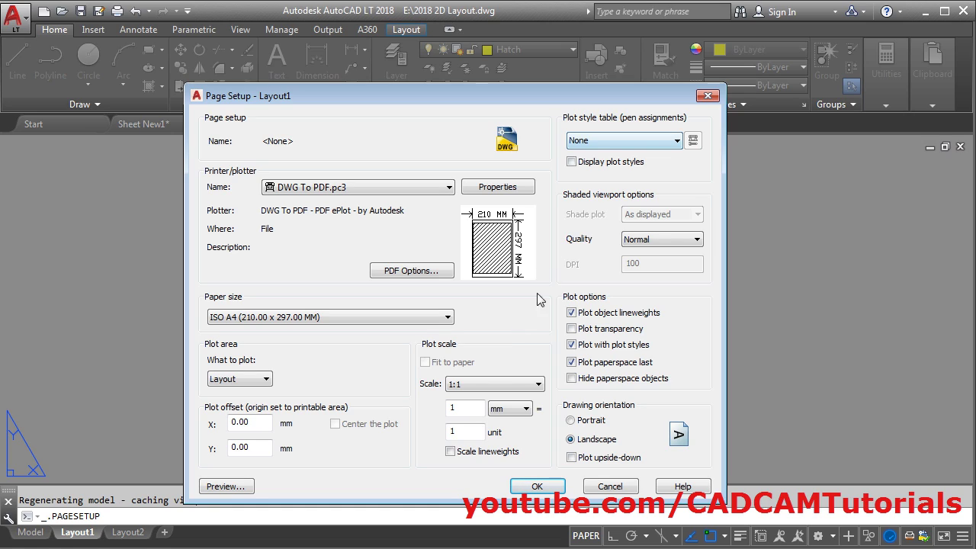
Assign the monochrome.ctb plot style table with portrait orientation, and apply the page setup to Layout1.
click(614, 140)
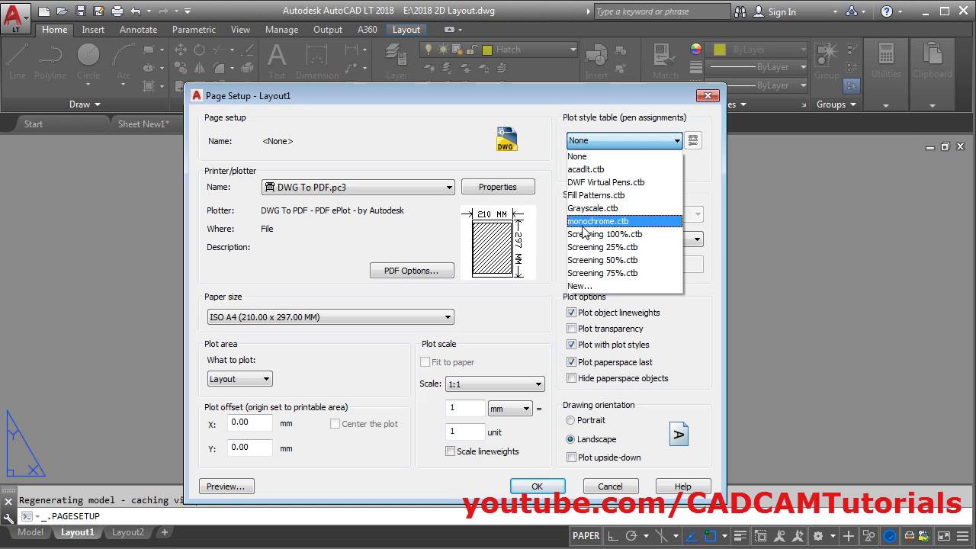
click(619, 221)
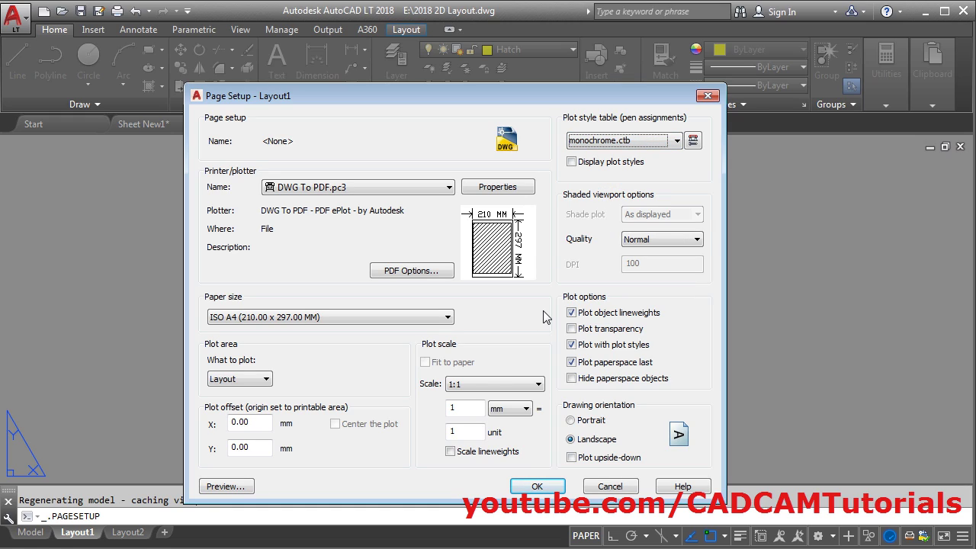
click(571, 421)
click(545, 485)
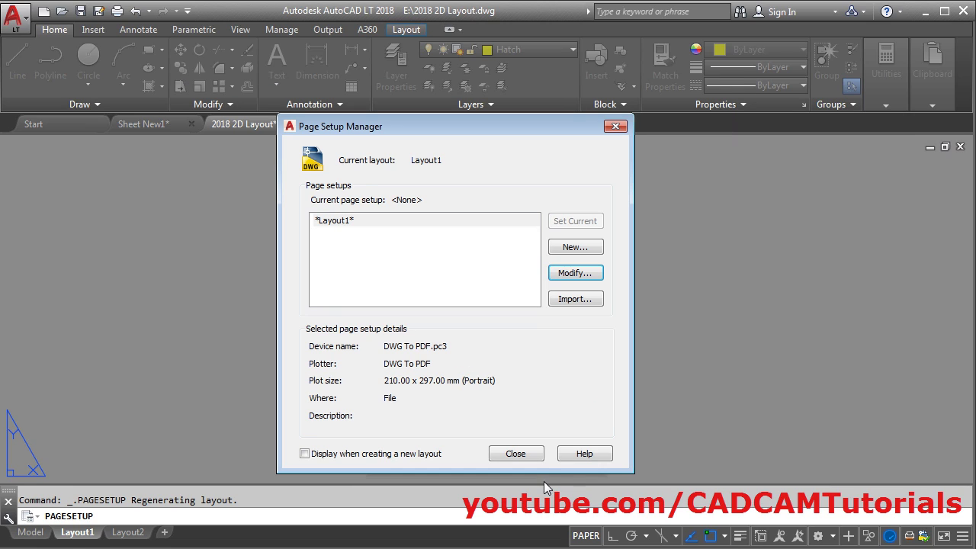
click(519, 453)
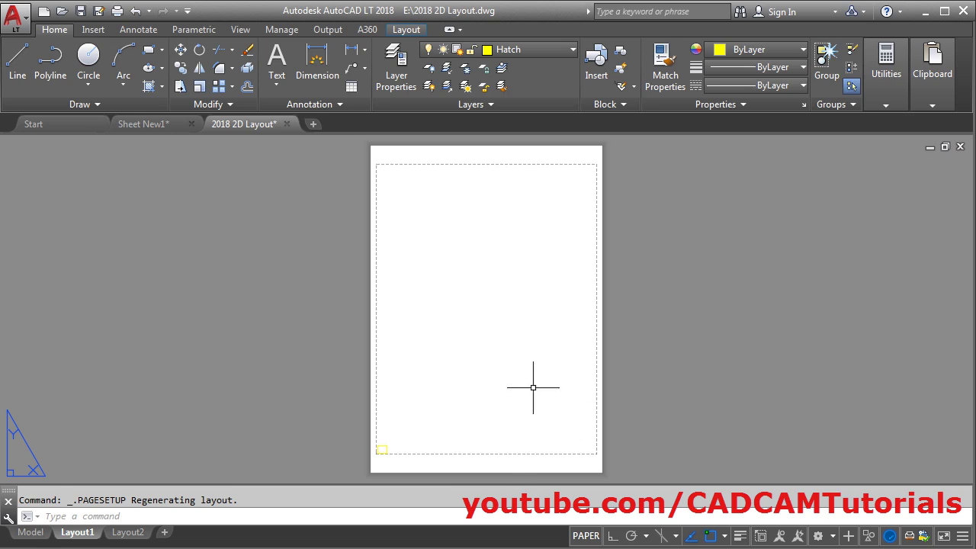
Move the small viewport from the sheet's lower-left corner to the upper middle of the page, using its upper-right corner as base point.
scroll(377, 461, up, 8)
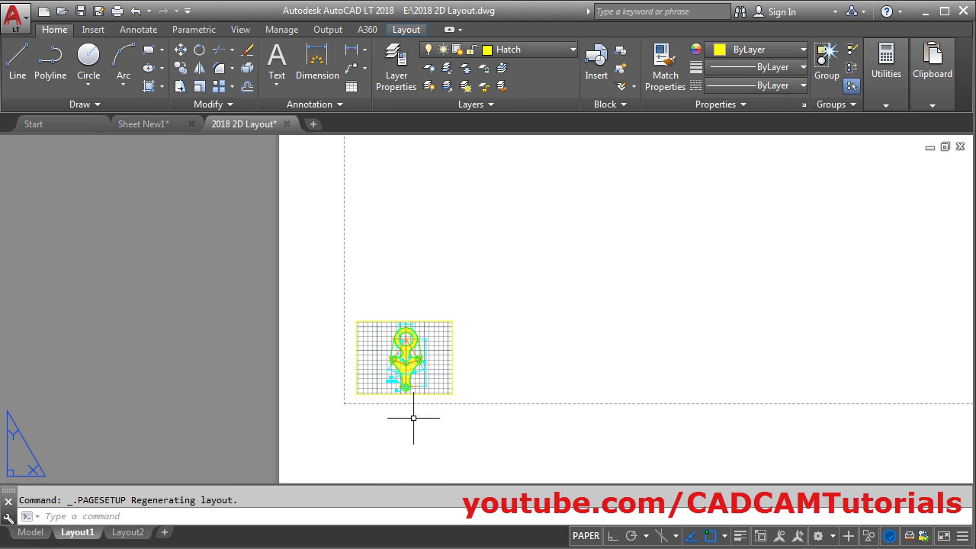
scroll(397, 404, down, 10)
middle_drag(395, 409, 373, 420)
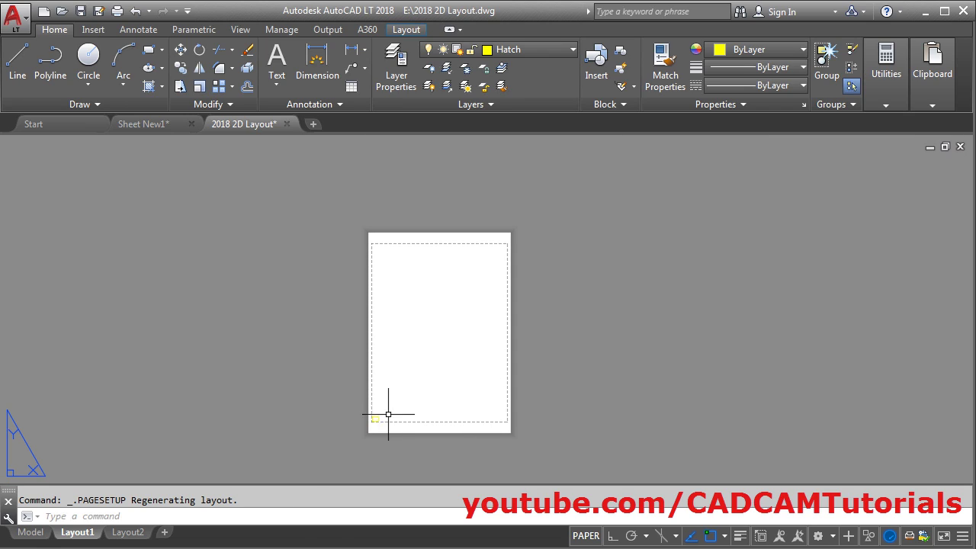
scroll(381, 419, up, 6)
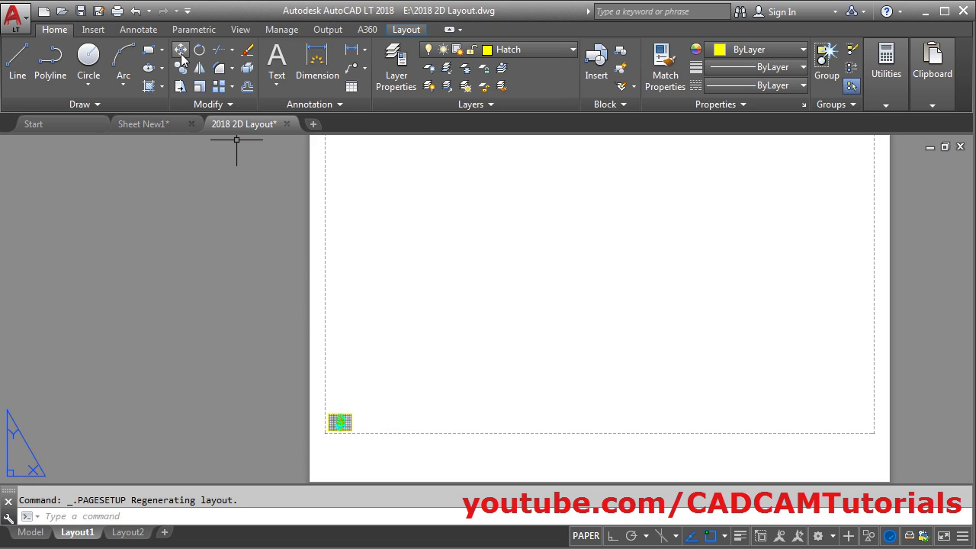
click(181, 50)
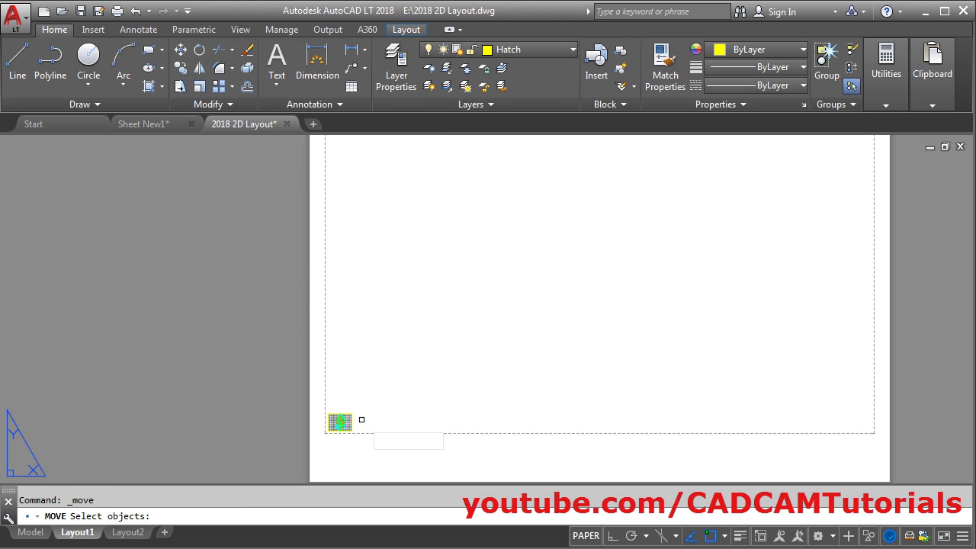
click(341, 421)
key(Return)
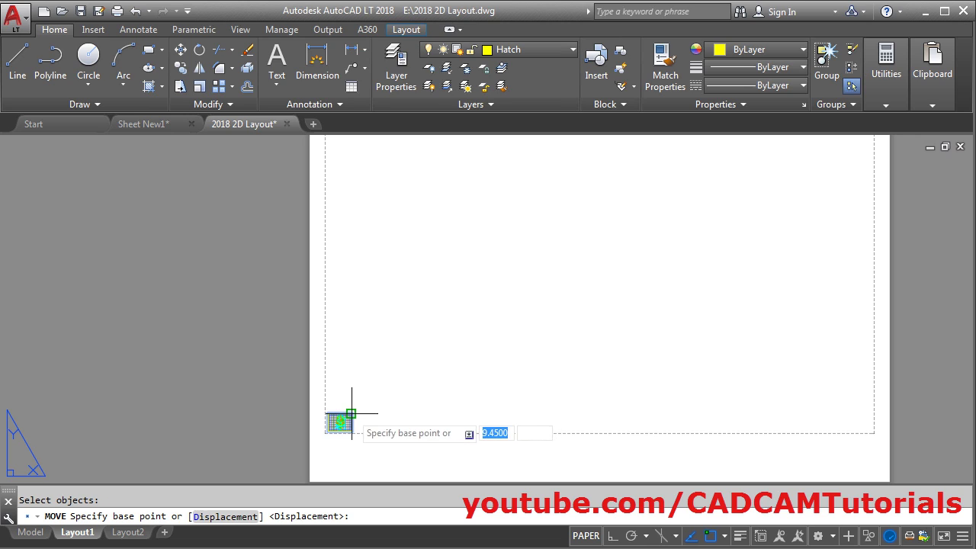
click(352, 414)
scroll(488, 305, down, 6)
scroll(469, 285, up, 4)
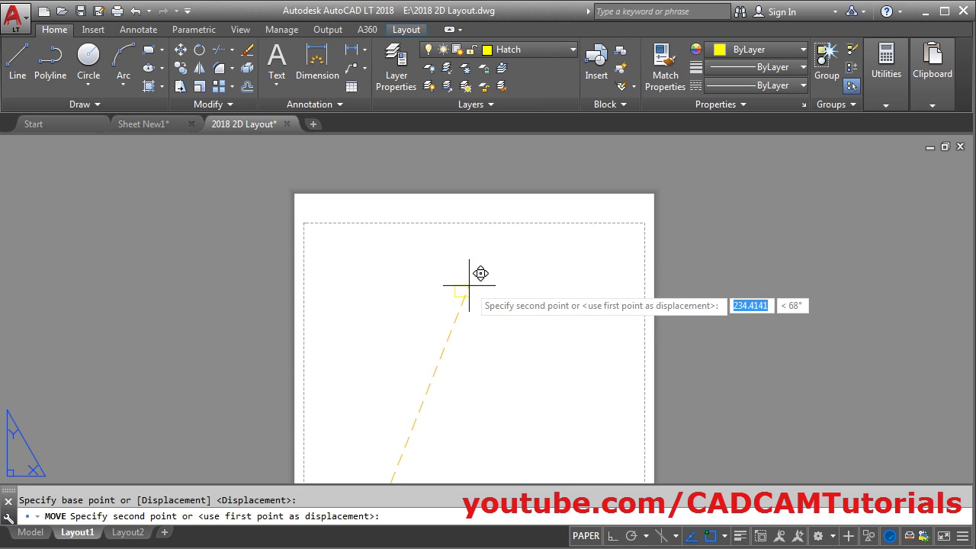
click(464, 262)
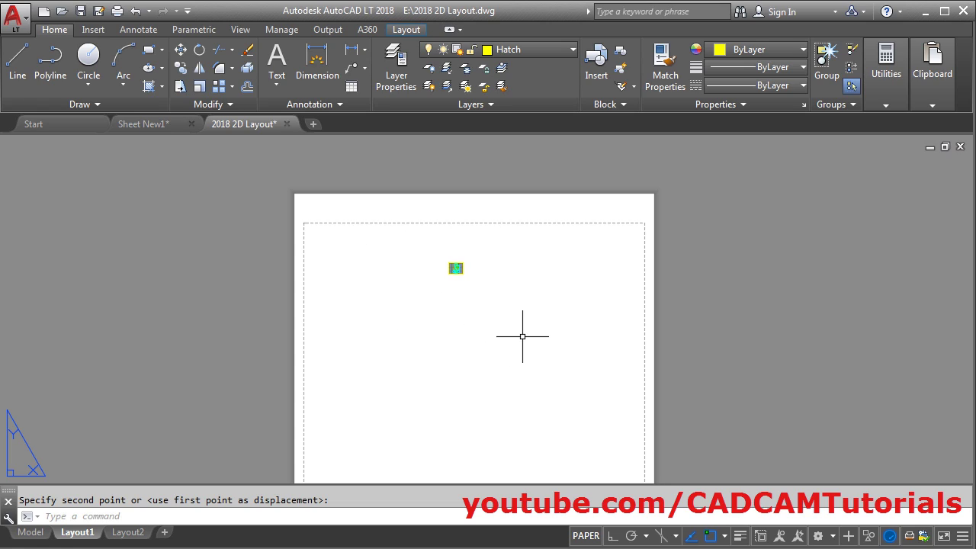
middle_click(475, 328)
middle_click(475, 329)
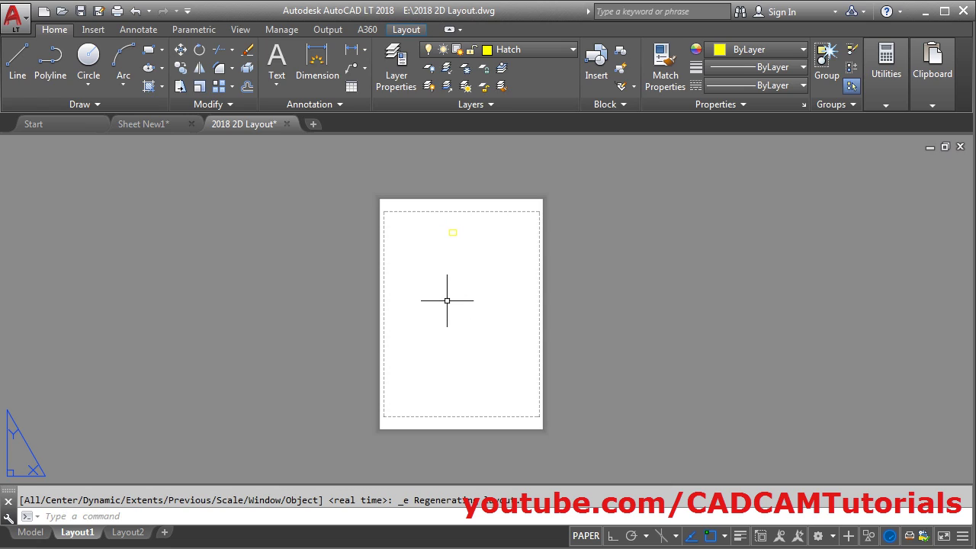
scroll(457, 304, up, 2)
scroll(496, 290, down, 2)
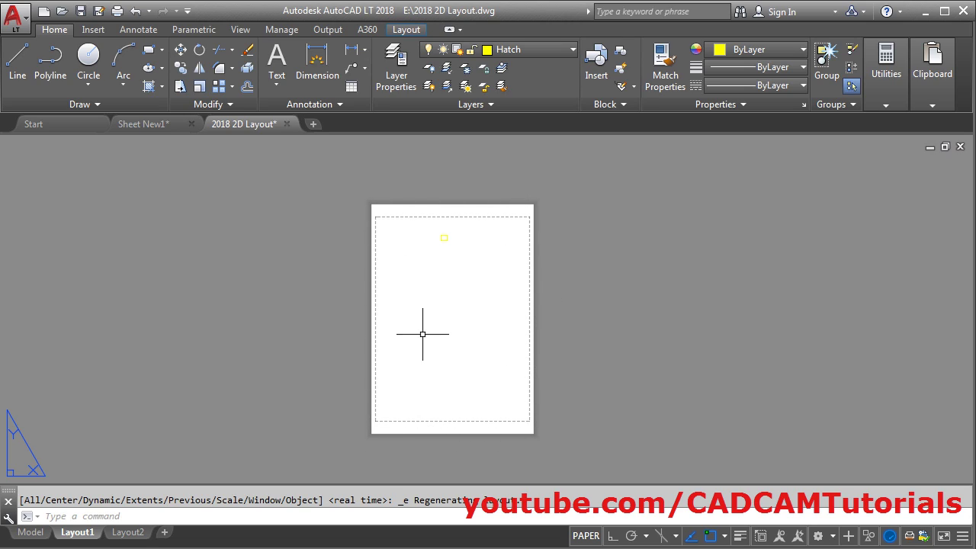
scroll(427, 252, up, 2)
mouse_move(445, 267)
middle_down()
mouse_move(457, 219)
mouse_move(446, 211)
middle_up()
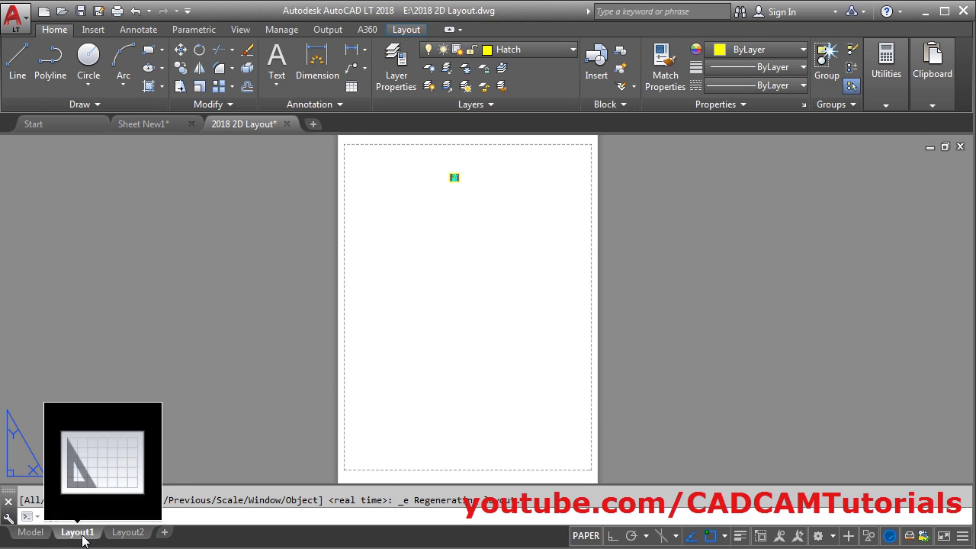
Look up the printable bounds in Layout1's DWG To PDF plotter properties and record 198.4 x 261.4 in a sticky note, leaving the page setup unmodified.
right_click(84, 534)
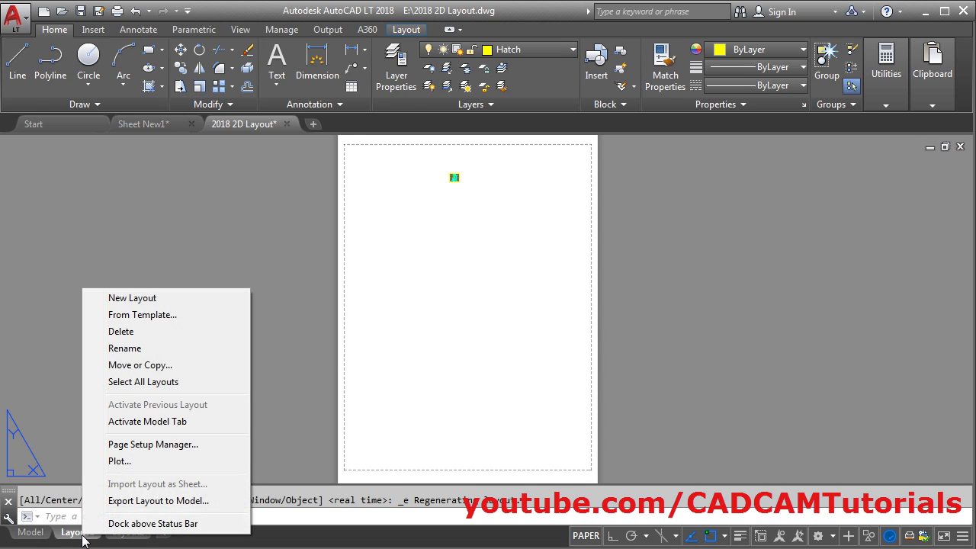
click(181, 448)
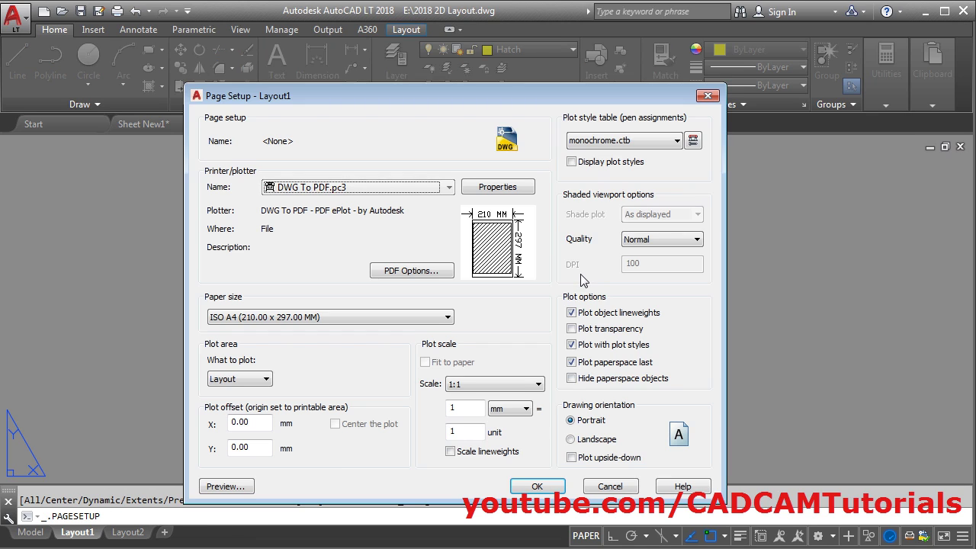
click(581, 274)
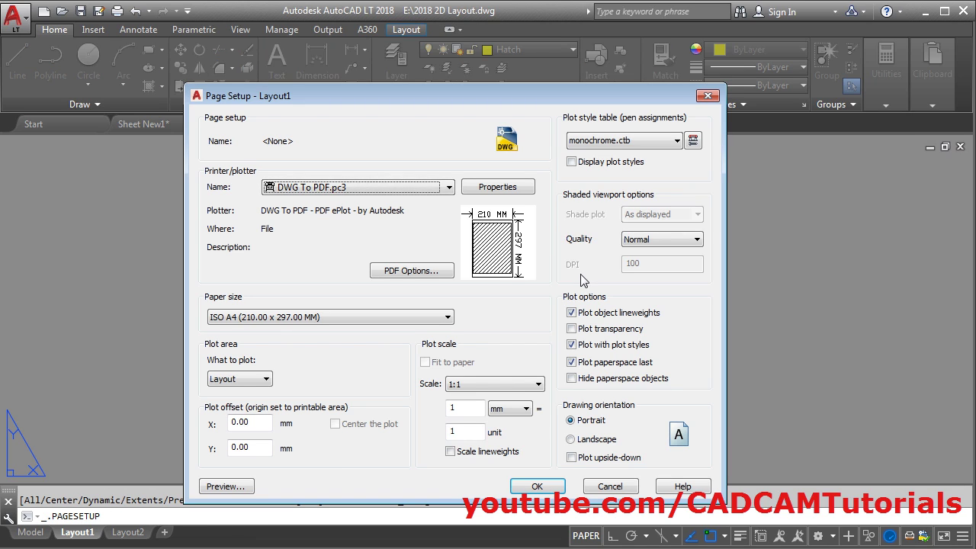
click(507, 190)
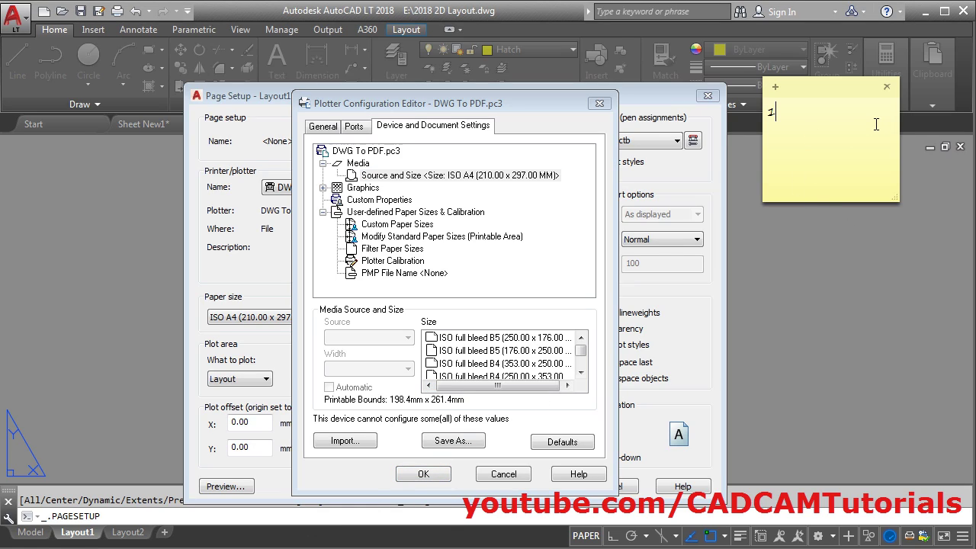
text(8.4 x 261.4)
click(504, 474)
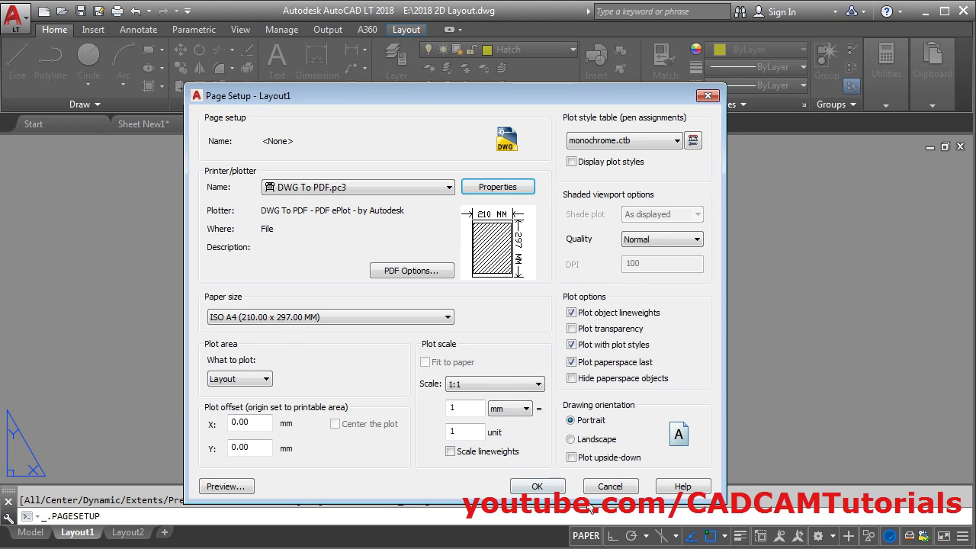
click(622, 490)
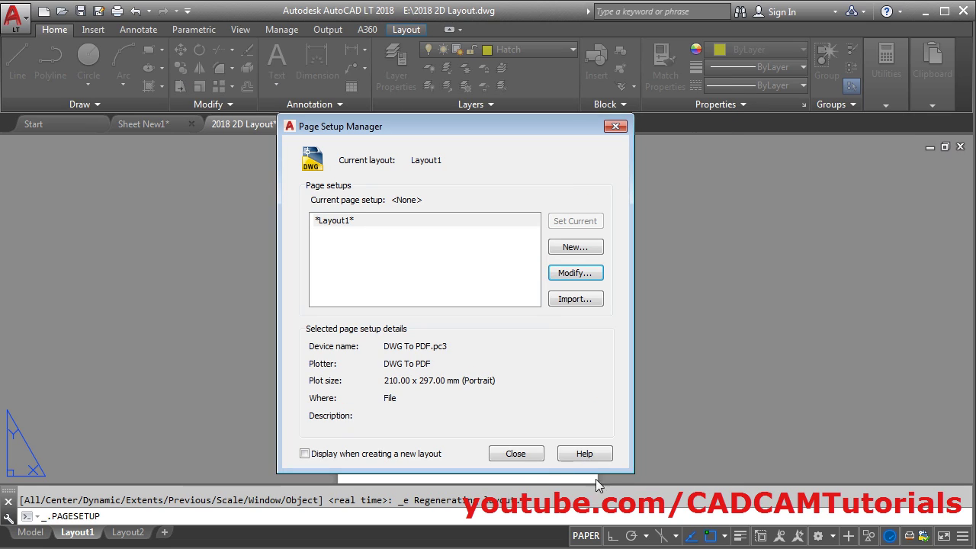
click(524, 455)
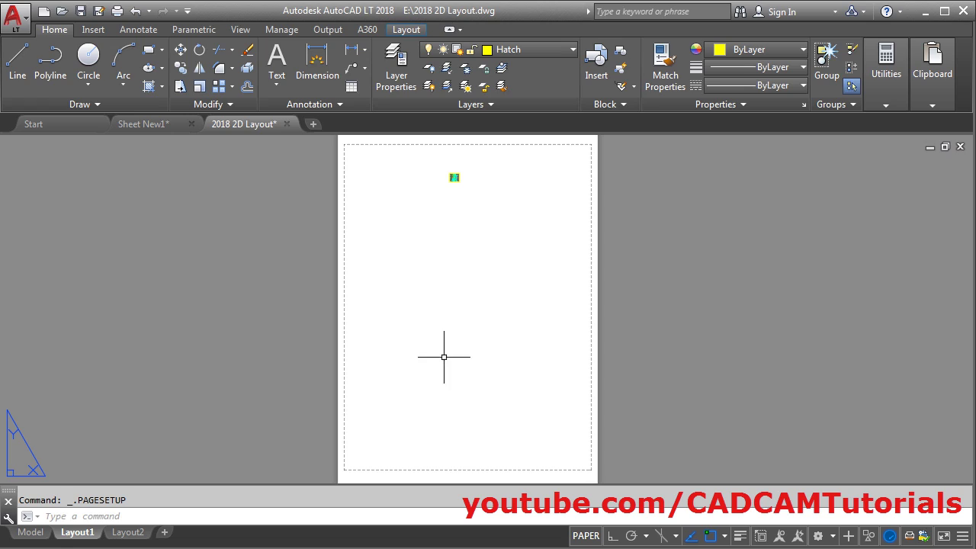
Switch to the Sheet New1 drawing with the title block and bring up the sticky note holding the printable size.
click(153, 124)
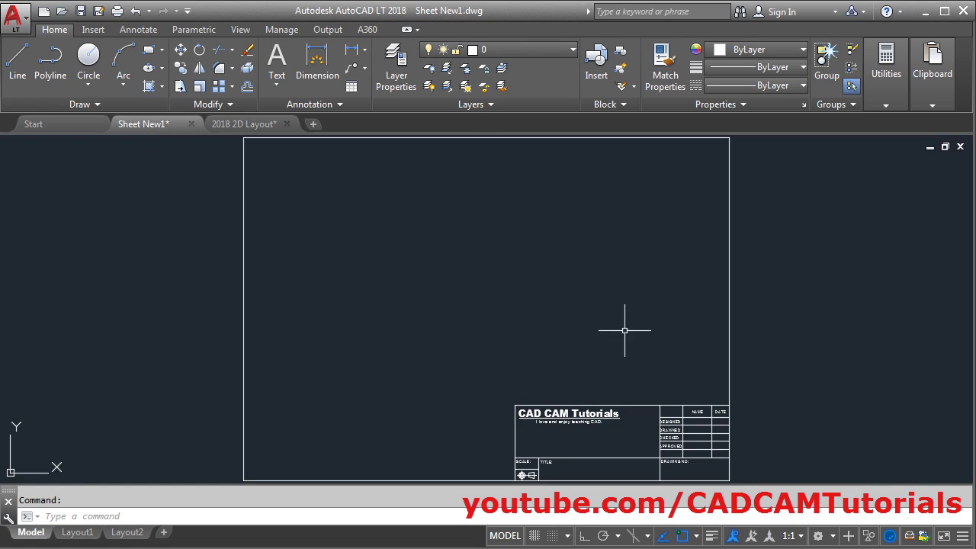
scroll(496, 275, down, 2)
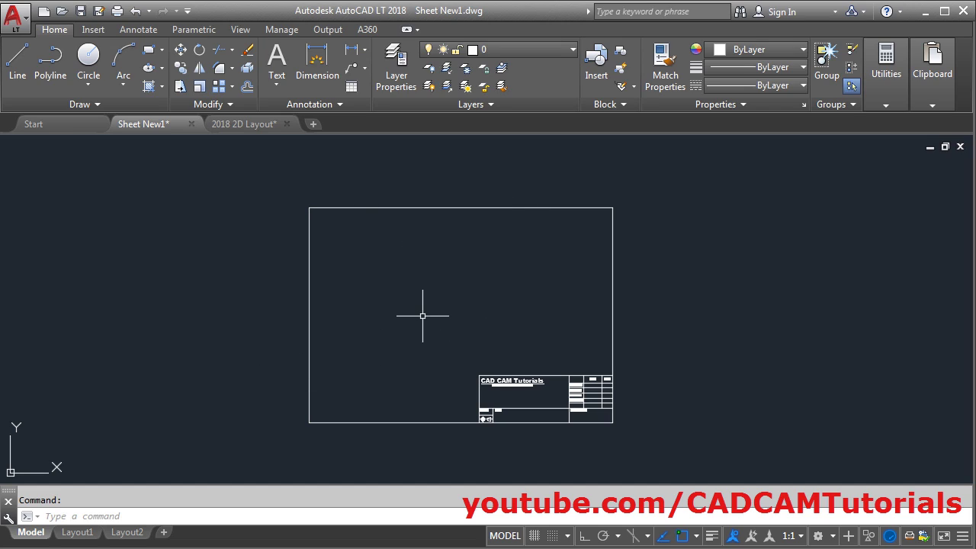
middle_drag(422, 315, 381, 306)
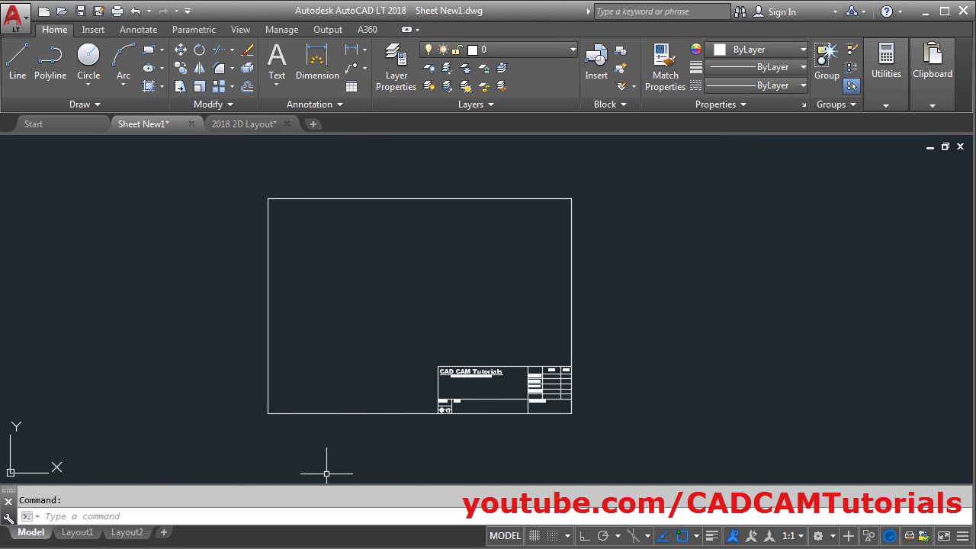
key(alt+Tab)
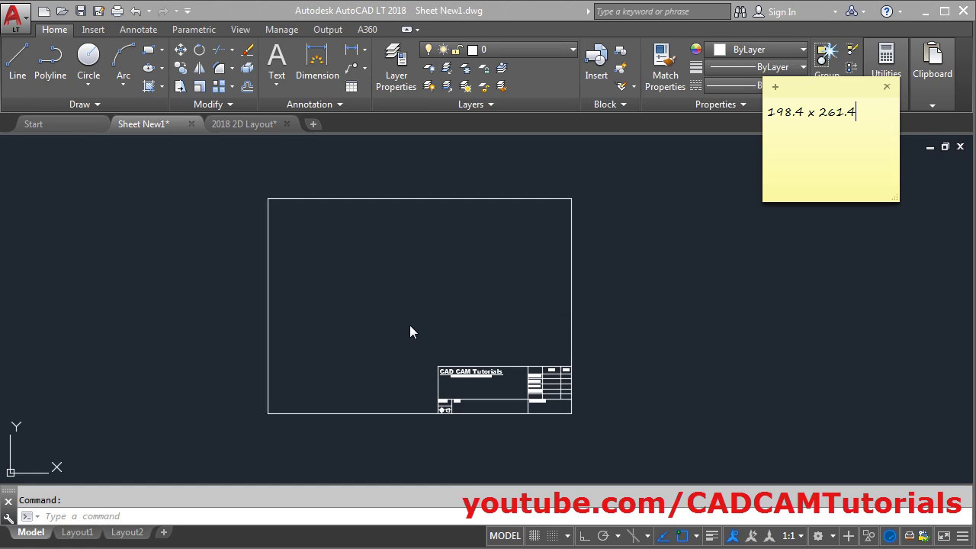
Offset the sheet border's right edge 198.4 to the inside.
click(457, 310)
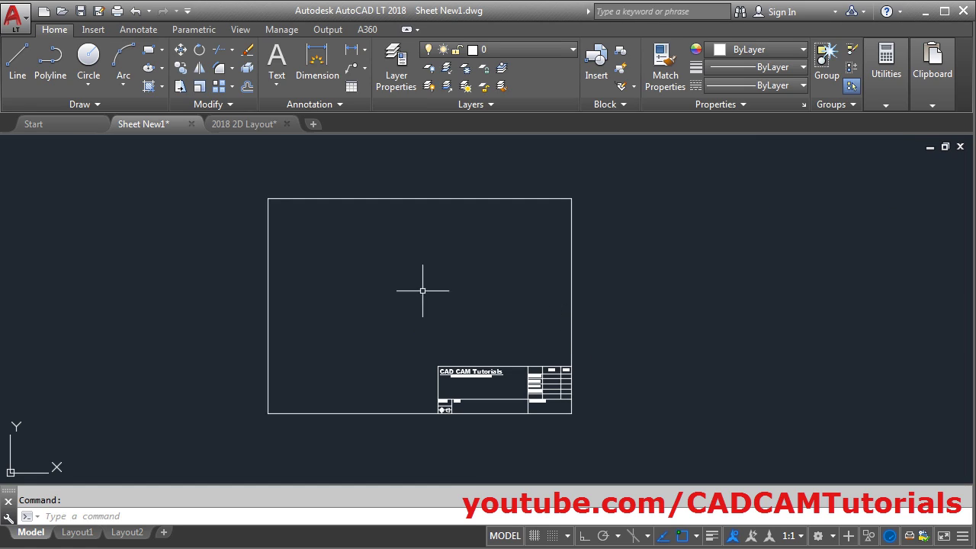
click(249, 87)
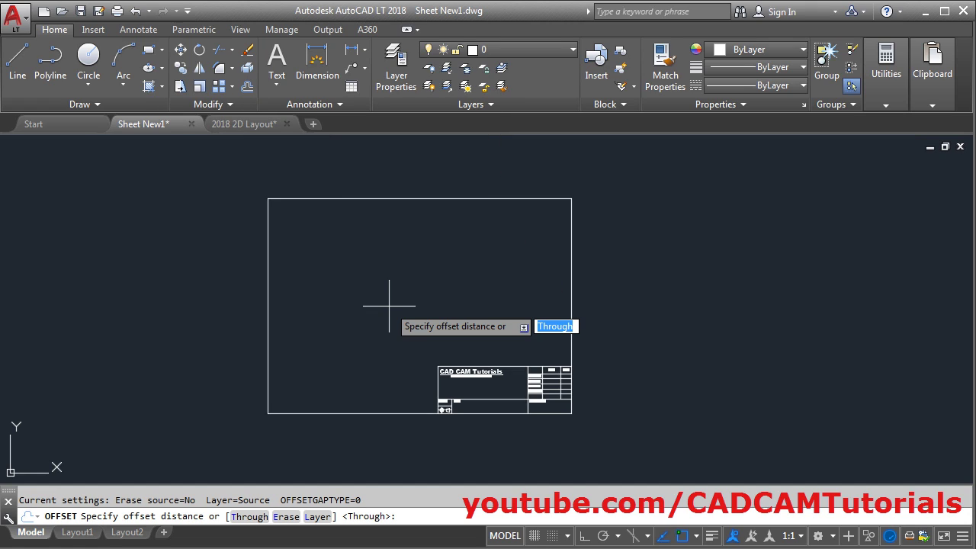
text(198.4)
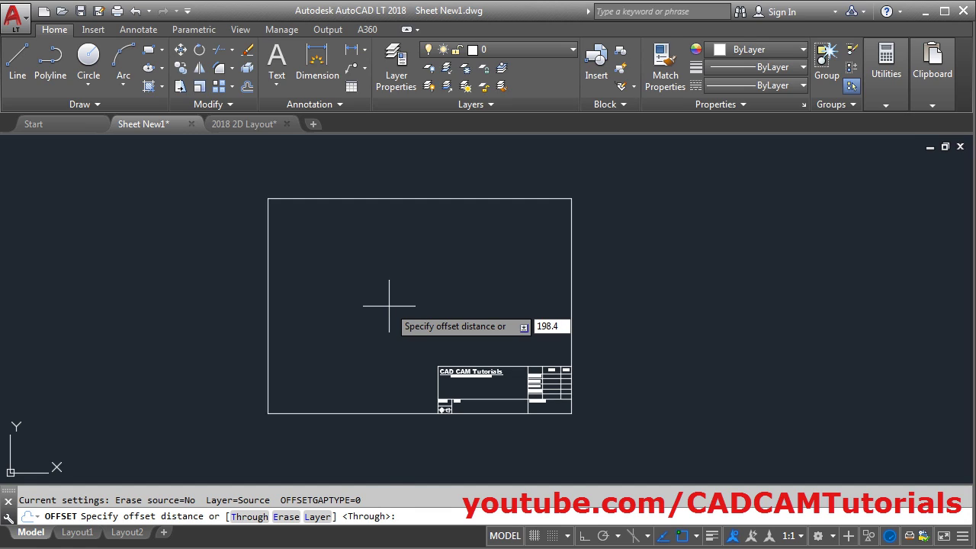
key(Return)
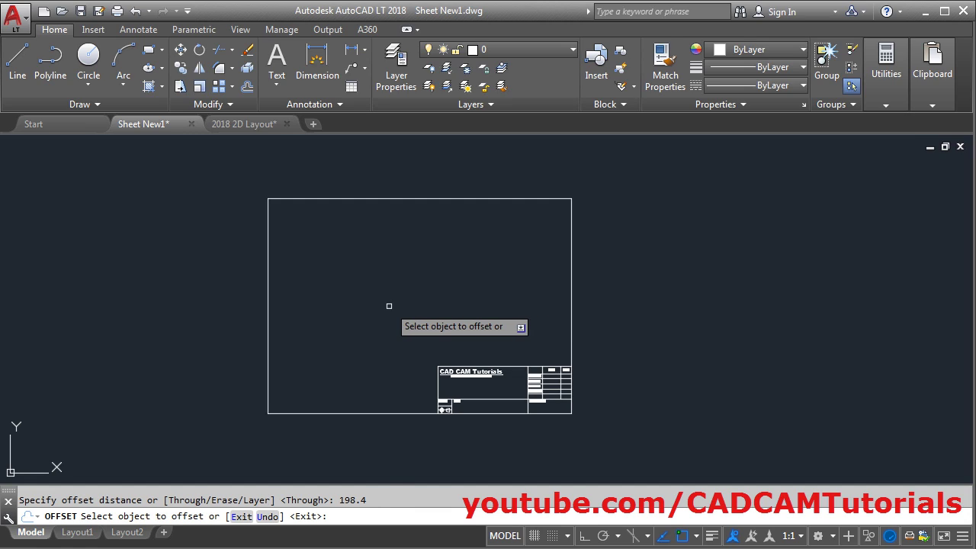
click(571, 312)
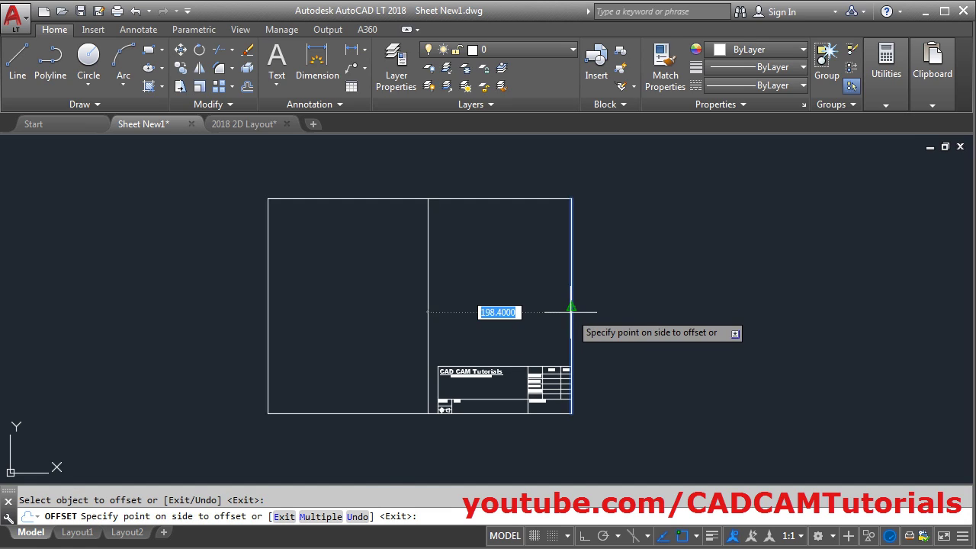
click(394, 309)
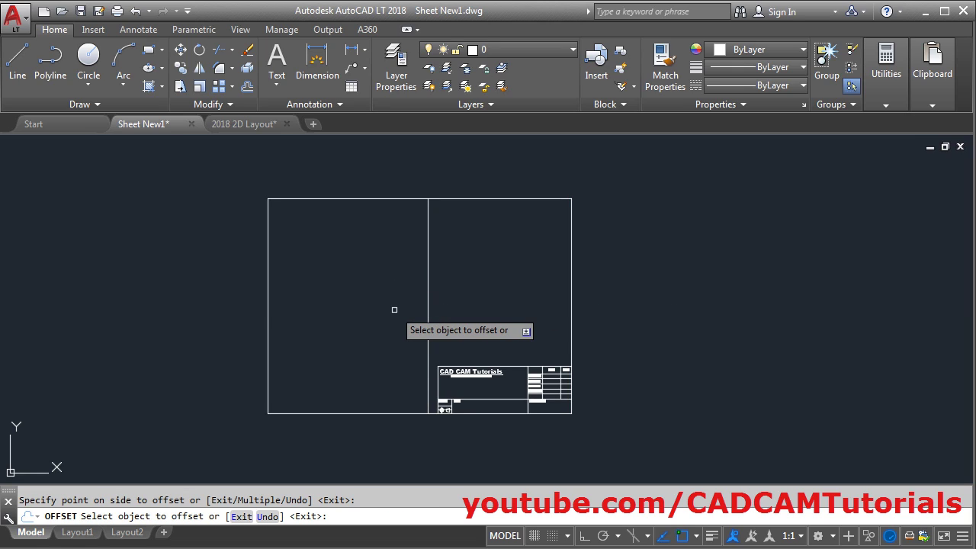
Offset the sheet border's bottom edge 261.4 upward and finish the Offset command.
click(494, 413)
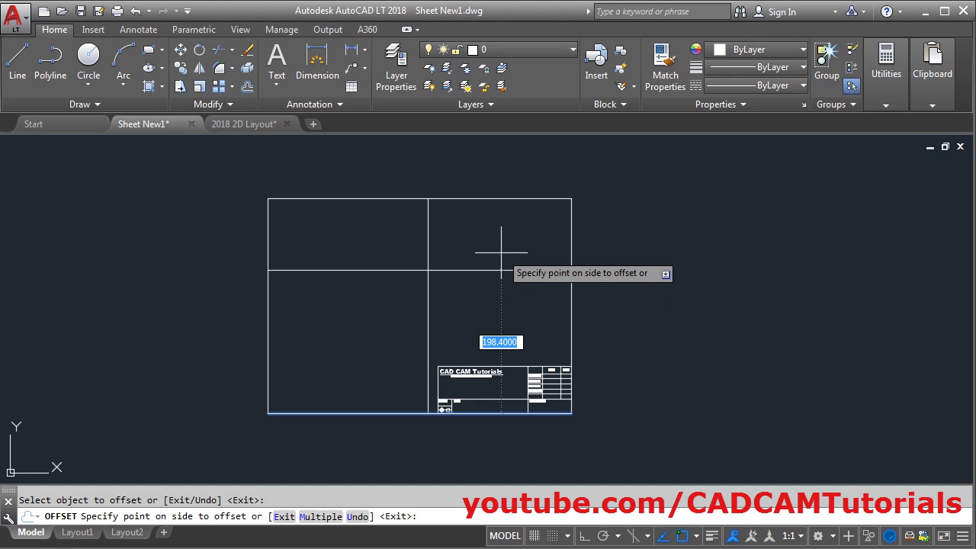
text(261.4)
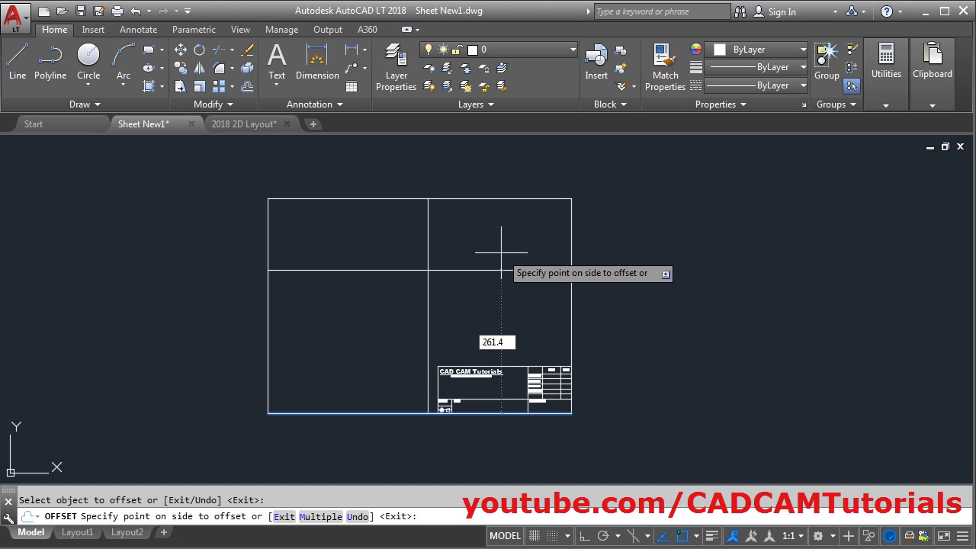
key(Return)
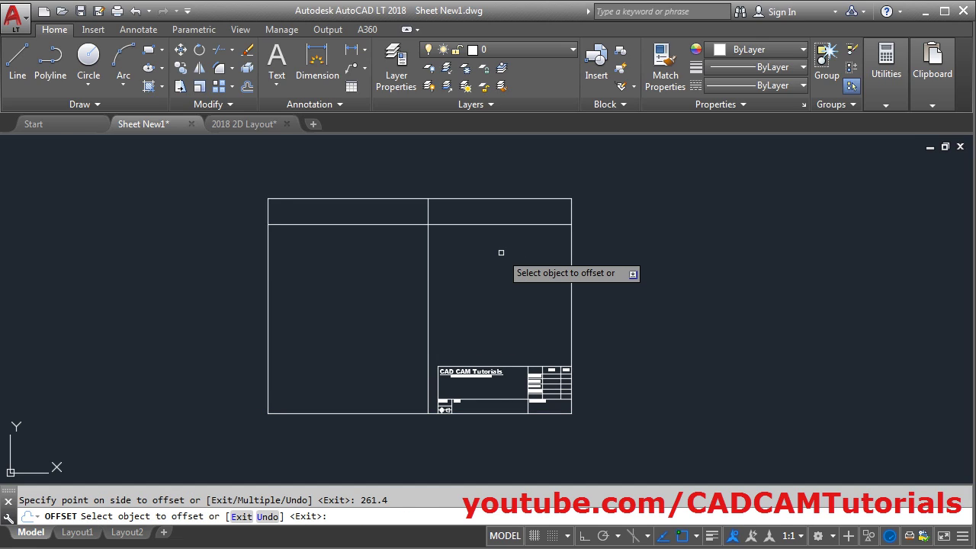
key(Return)
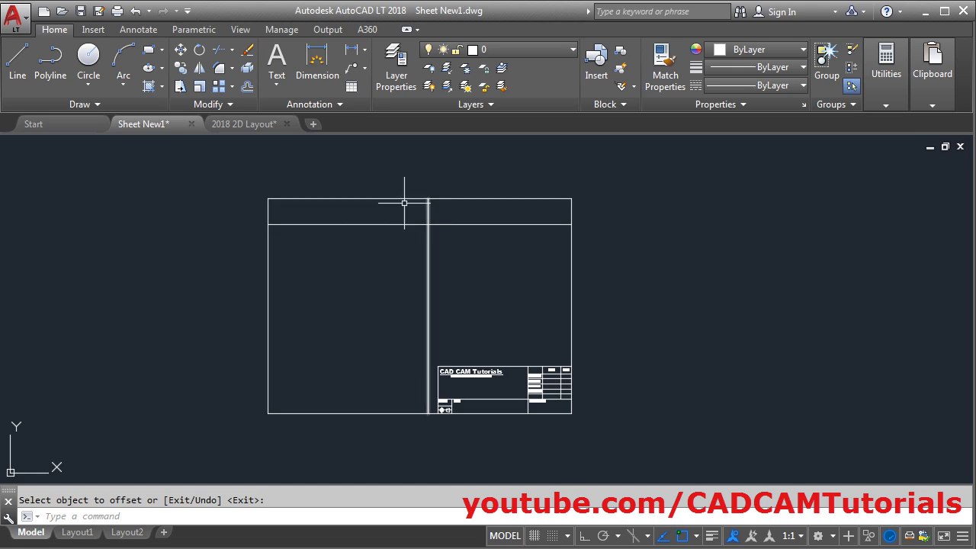
Trim the two offset lines and the old right and bottom border edges to form a closed portrait frame around the title block.
click(217, 53)
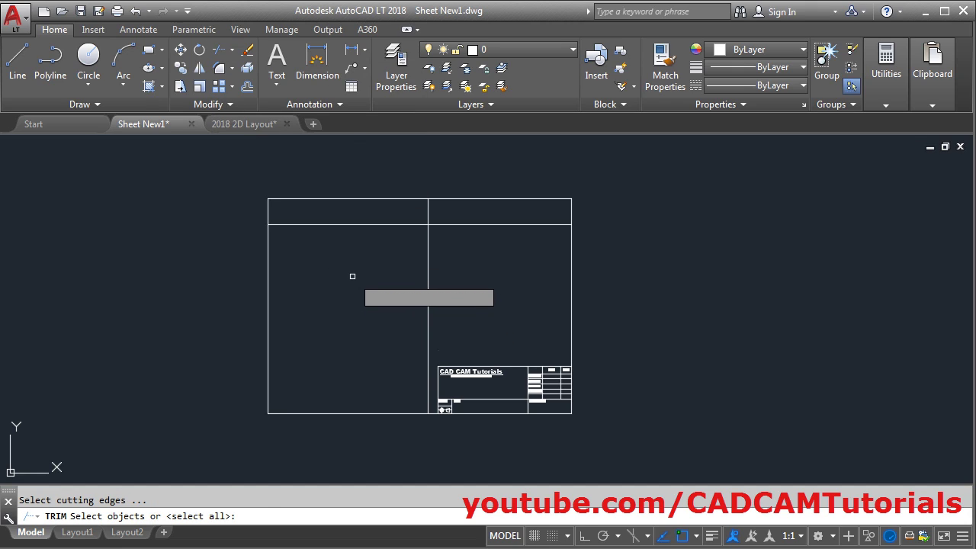
key(Return)
click(396, 226)
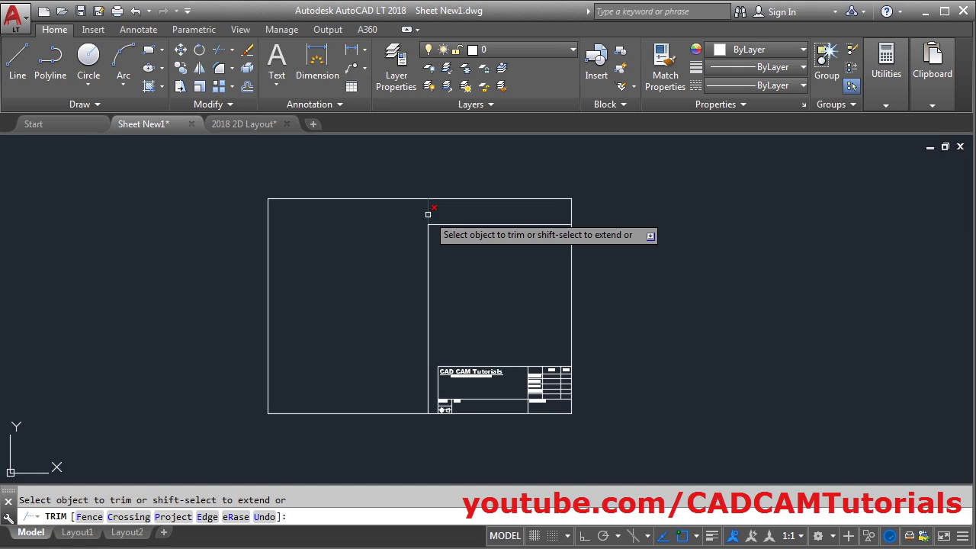
click(427, 211)
click(571, 213)
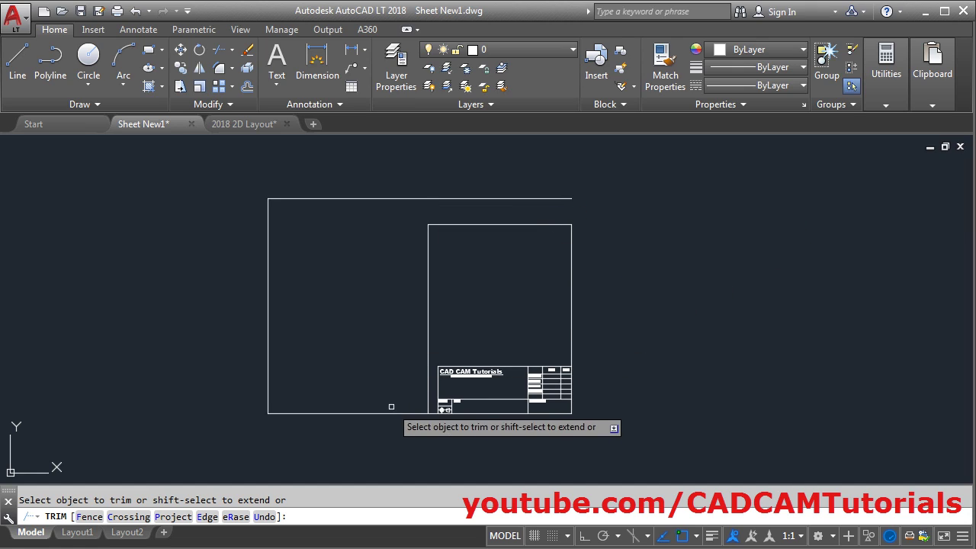
click(391, 412)
key(Return)
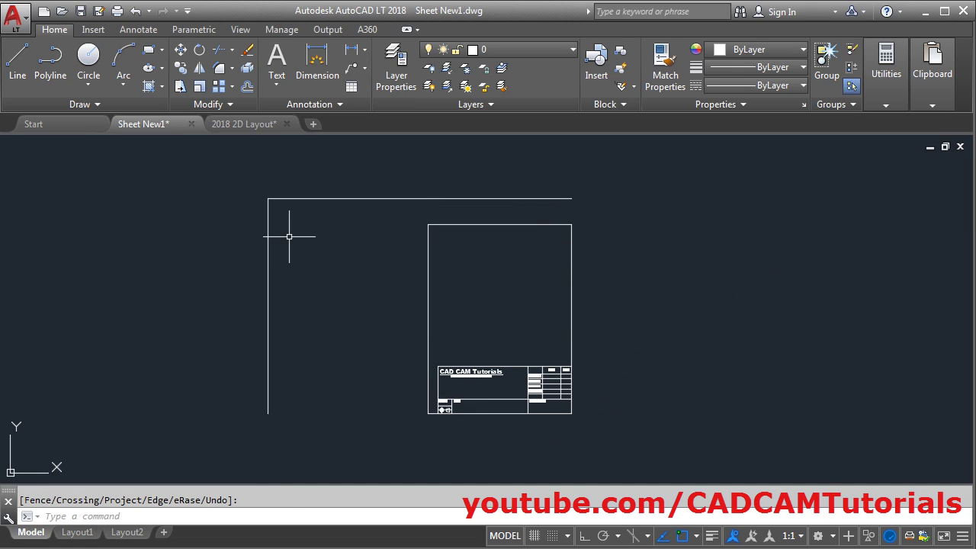
Erase the leftover top and left lines of the old border outside the new portrait frame.
text(E)
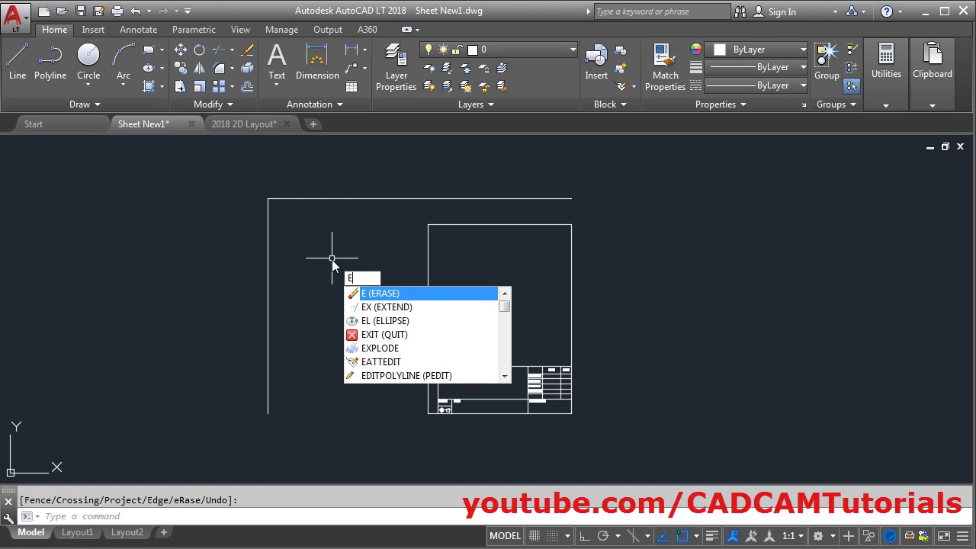
key(Return)
click(286, 205)
click(221, 183)
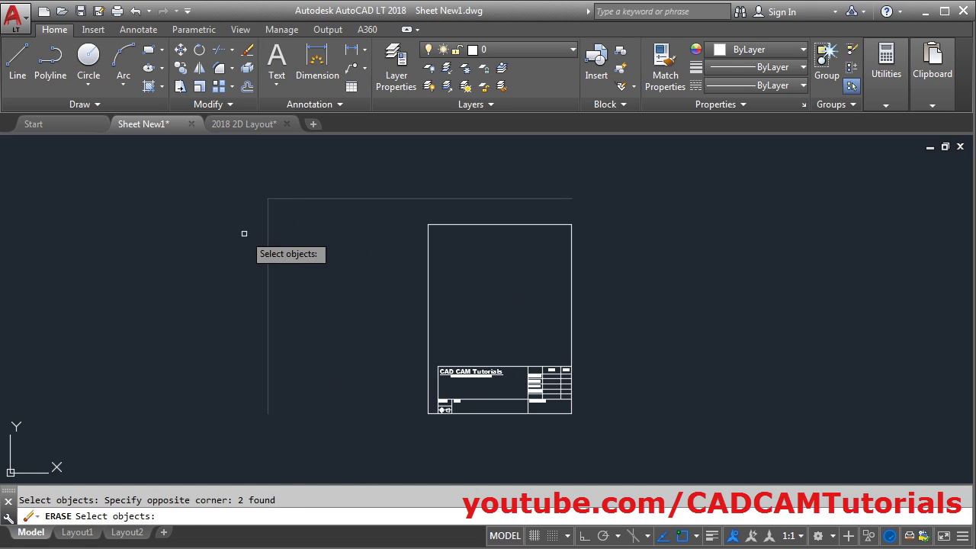
key(Return)
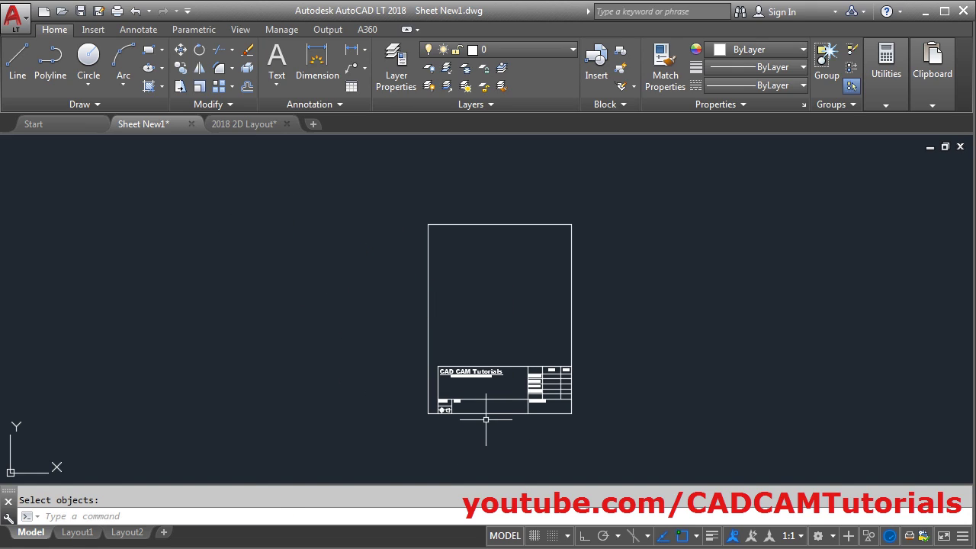
Stretch the title block's left side, including its text and projection symbol, from its upper-left corner horizontally to the frame's left edge.
scroll(445, 412, up, 2)
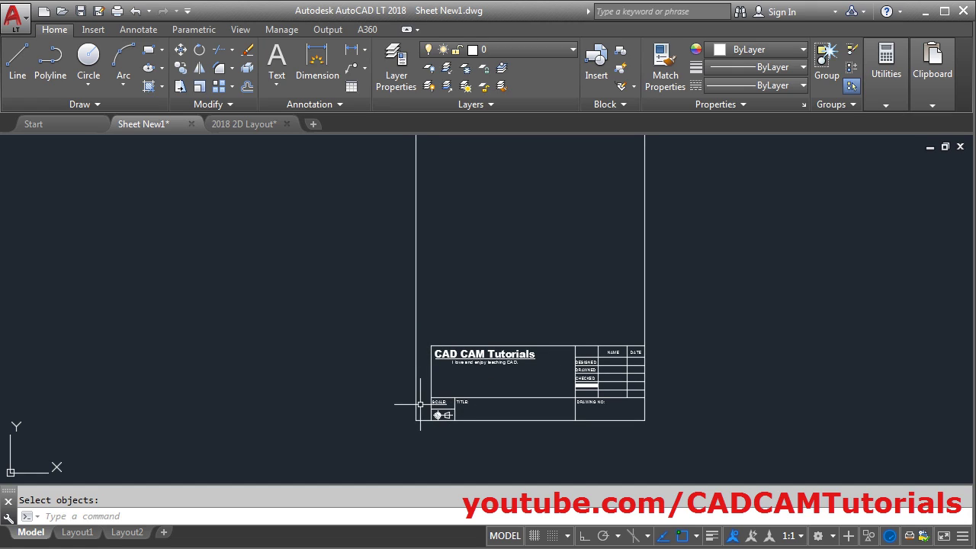
scroll(503, 393, up, 2)
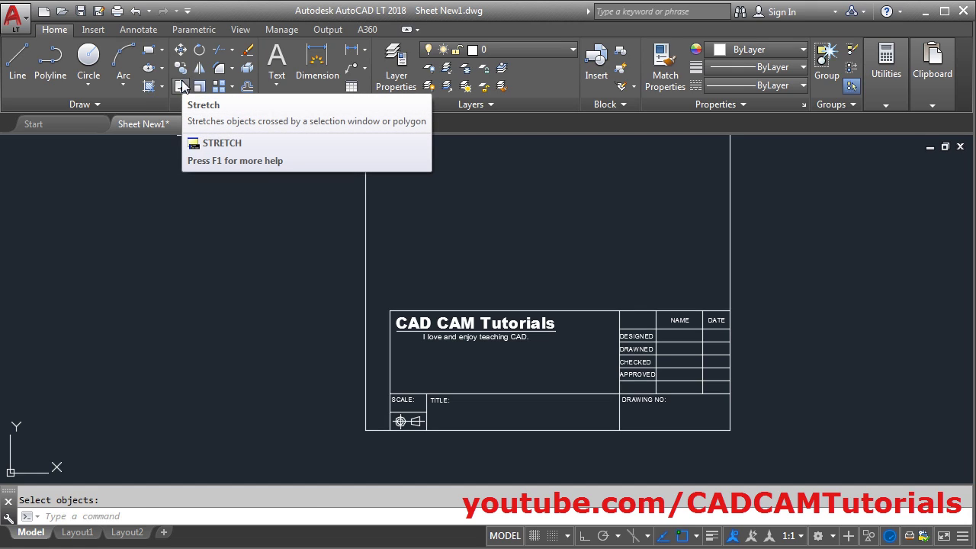
click(181, 86)
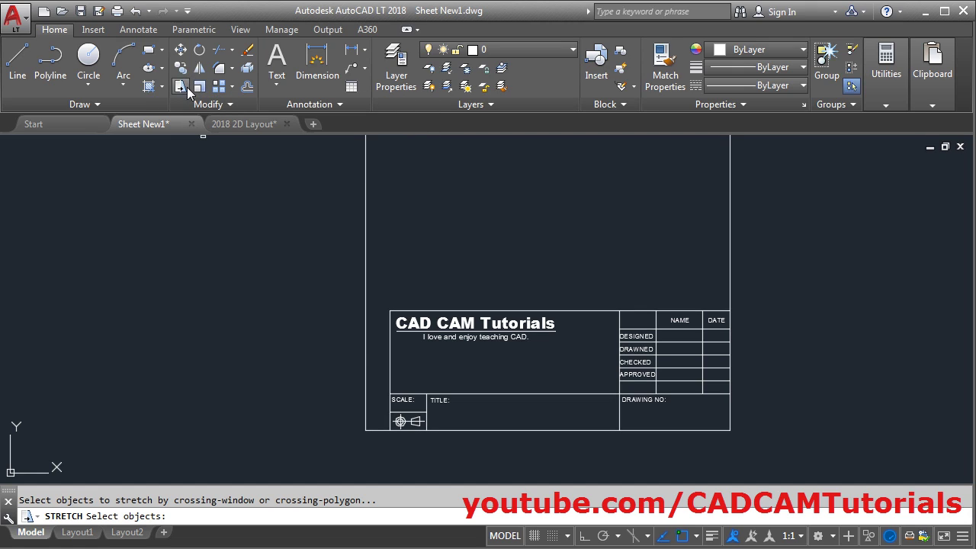
click(571, 287)
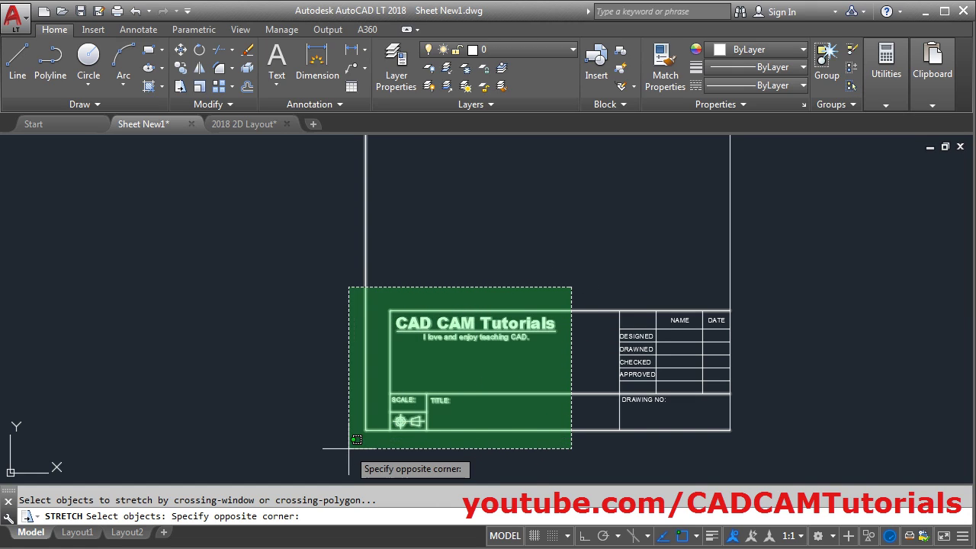
click(388, 456)
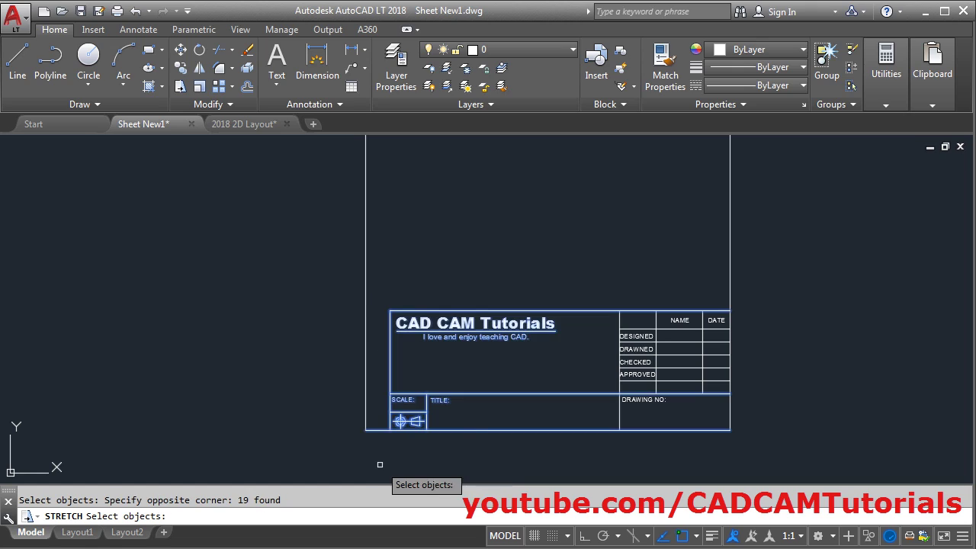
key(Return)
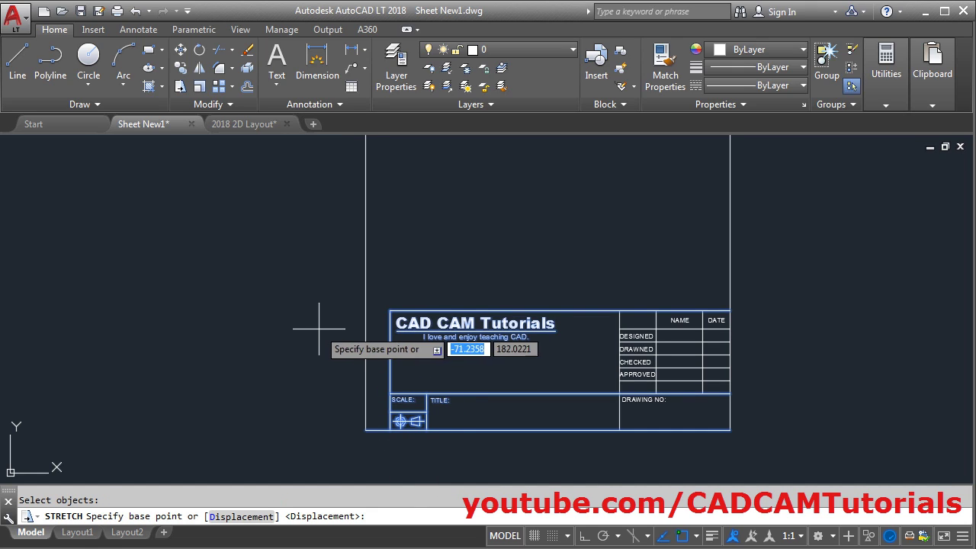
click(388, 311)
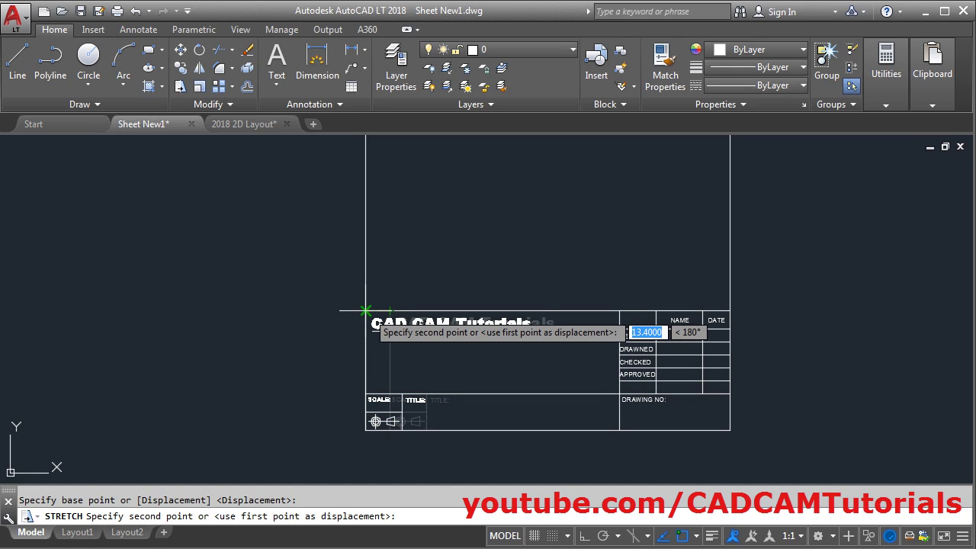
click(366, 311)
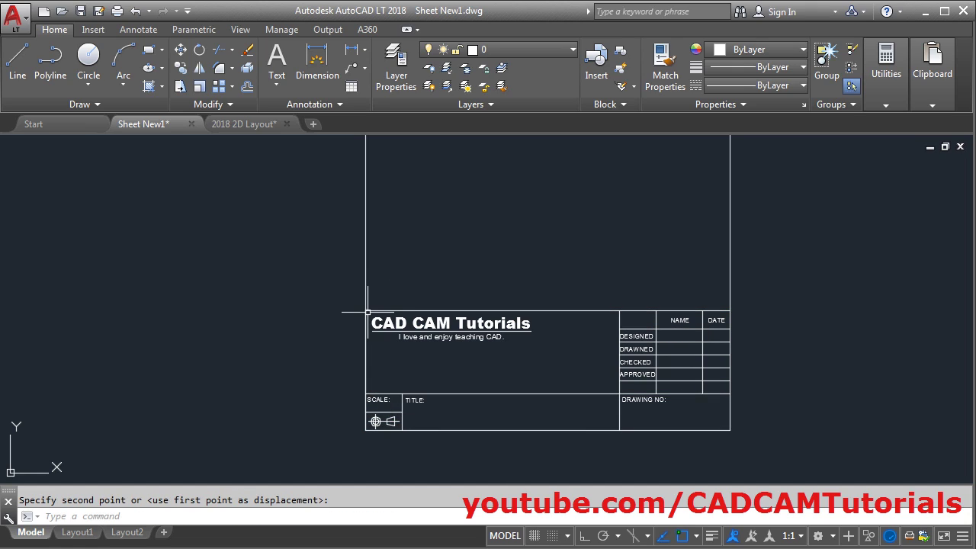
Set the drawing units' insertion scale to Millimeters.
middle_click(430, 351)
middle_click(431, 351)
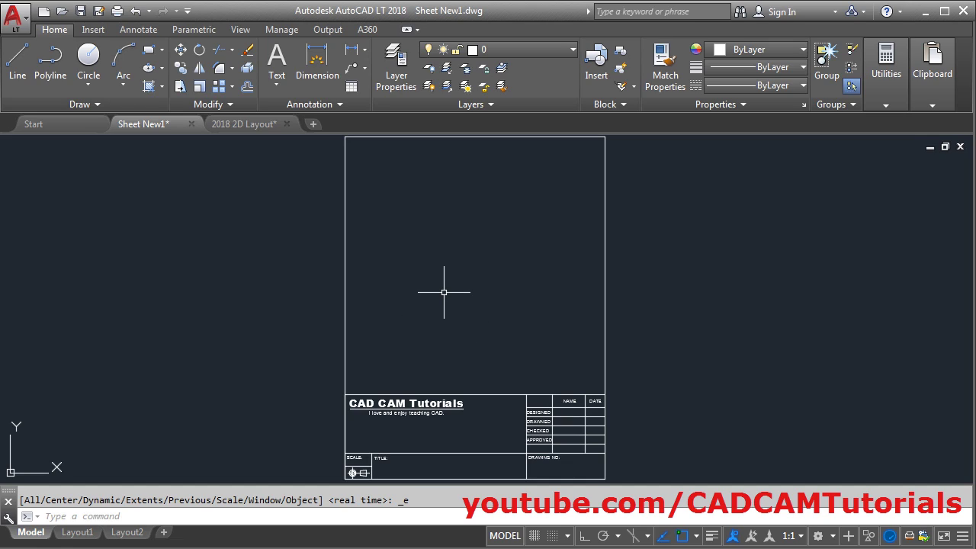
text(UN)
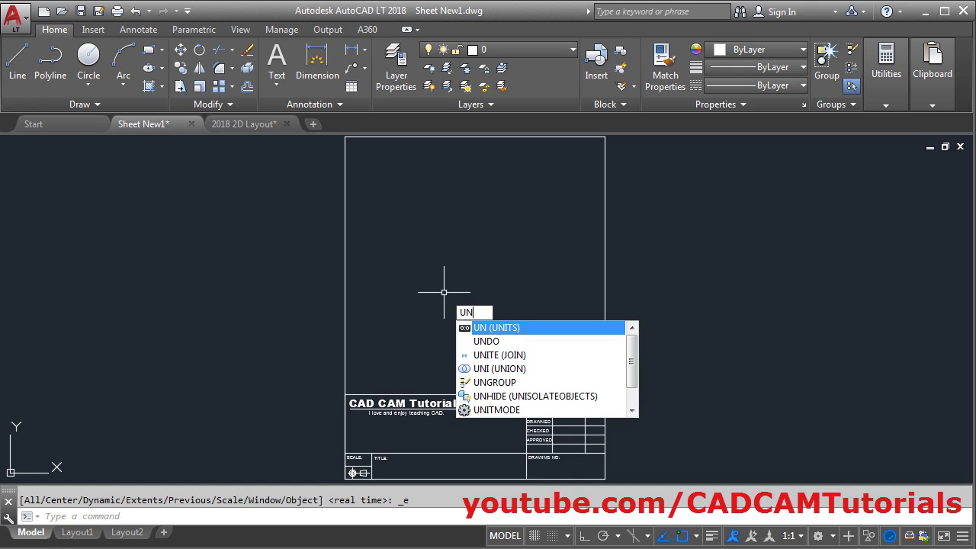
key(Return)
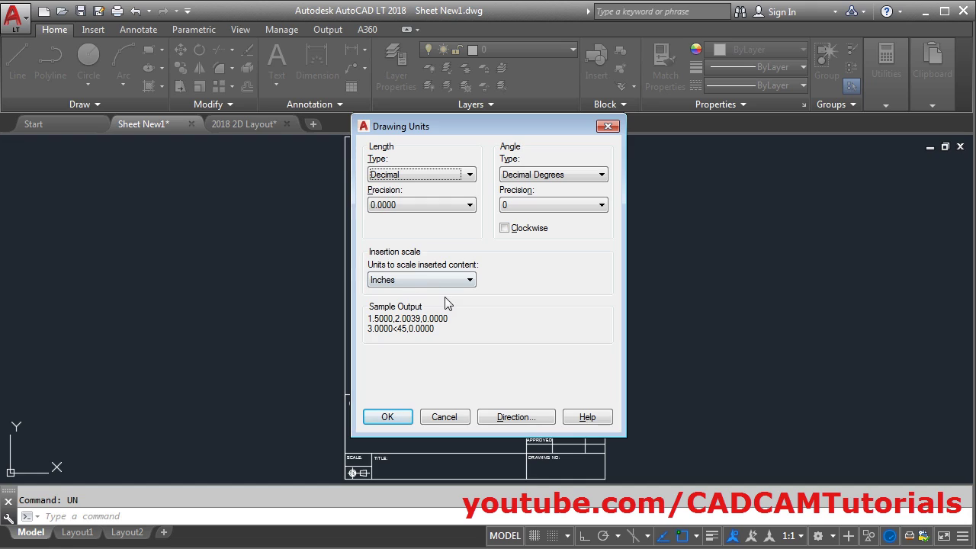
click(461, 280)
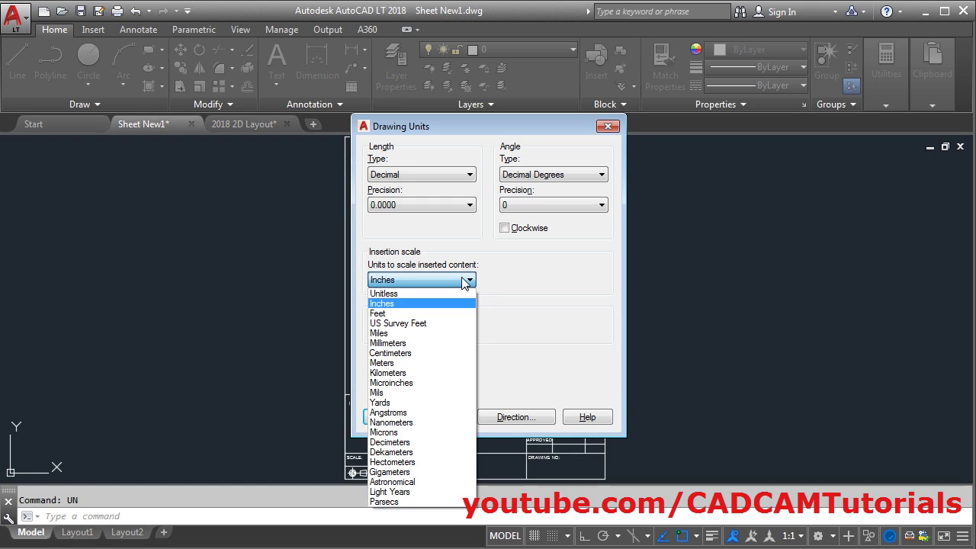
click(409, 345)
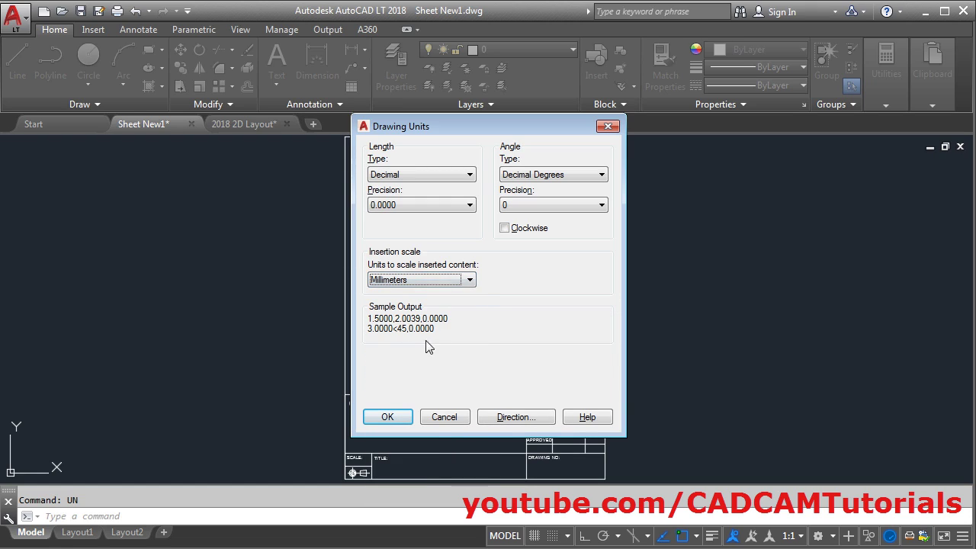
click(387, 418)
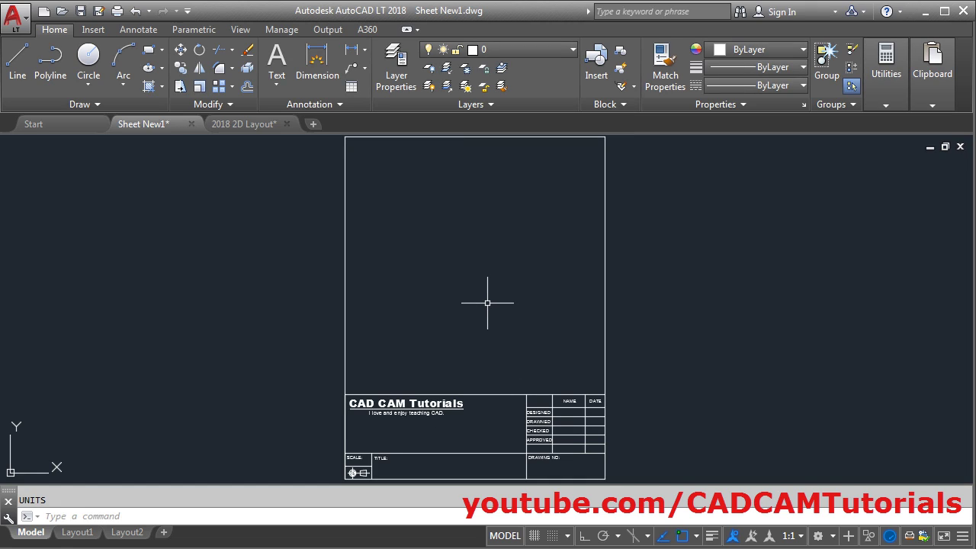
Set the drawing's base point at the lower-left corner of the title block frame and save the drawing.
scroll(488, 305, down, 2)
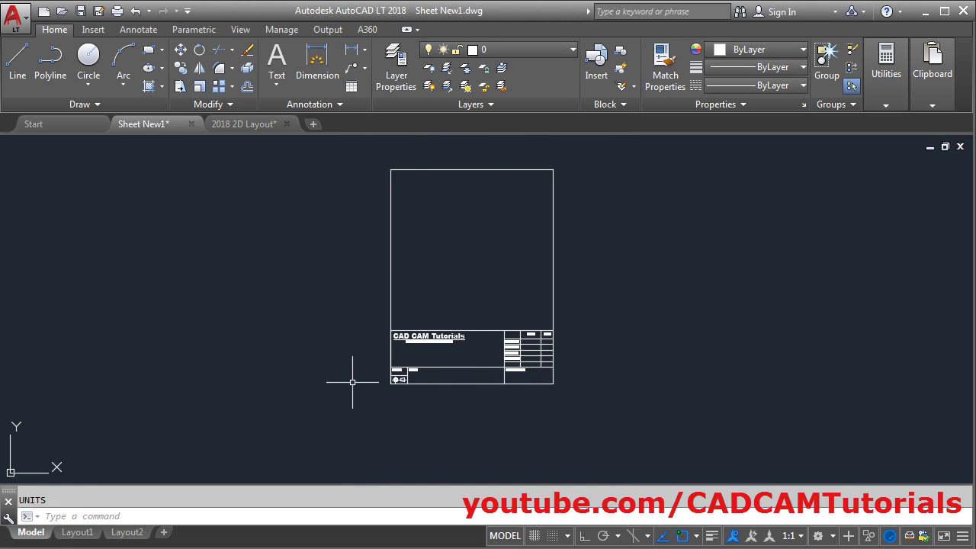
scroll(402, 388, up, 3)
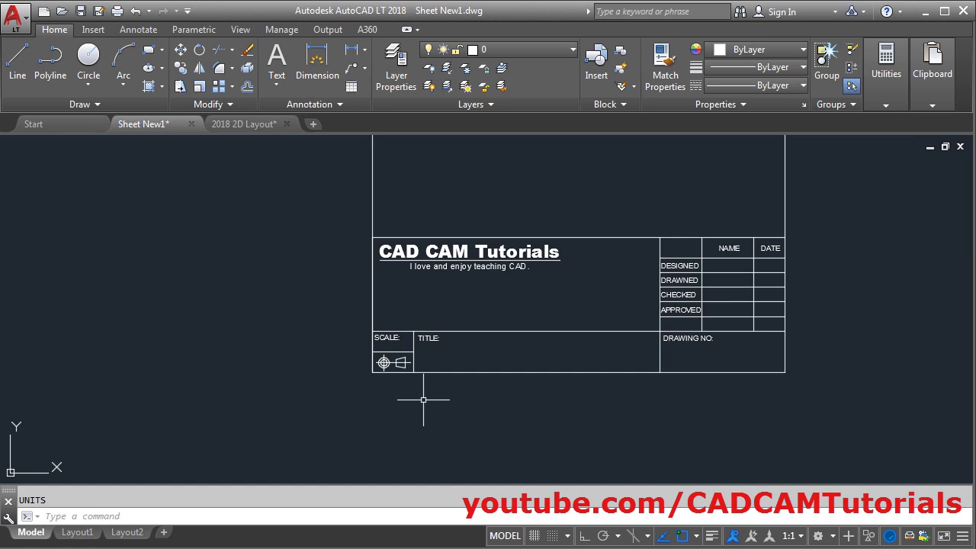
text(ba)
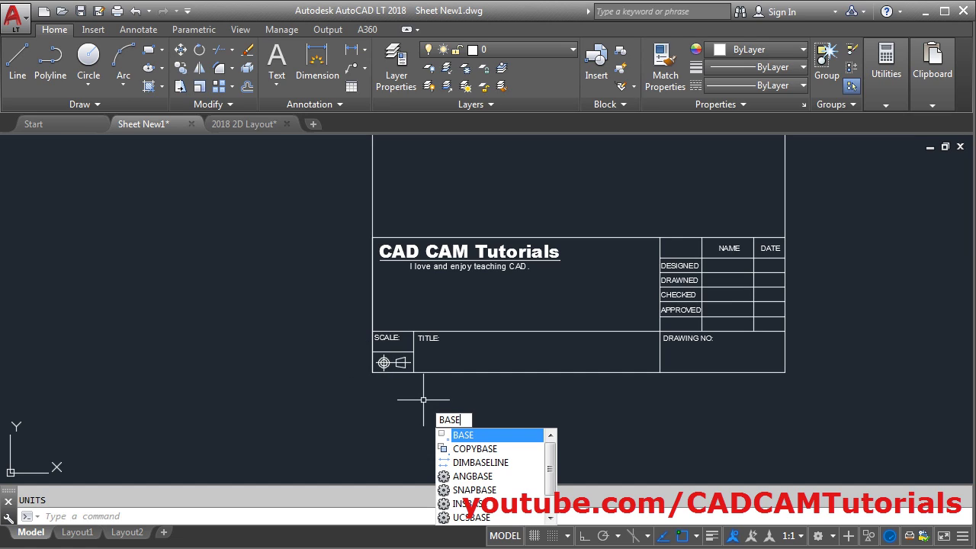
key(Return)
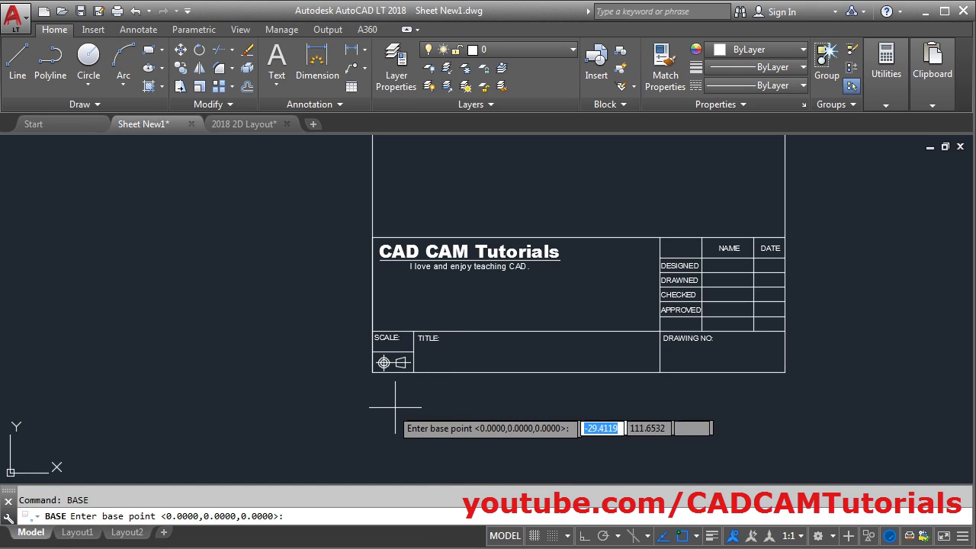
click(372, 373)
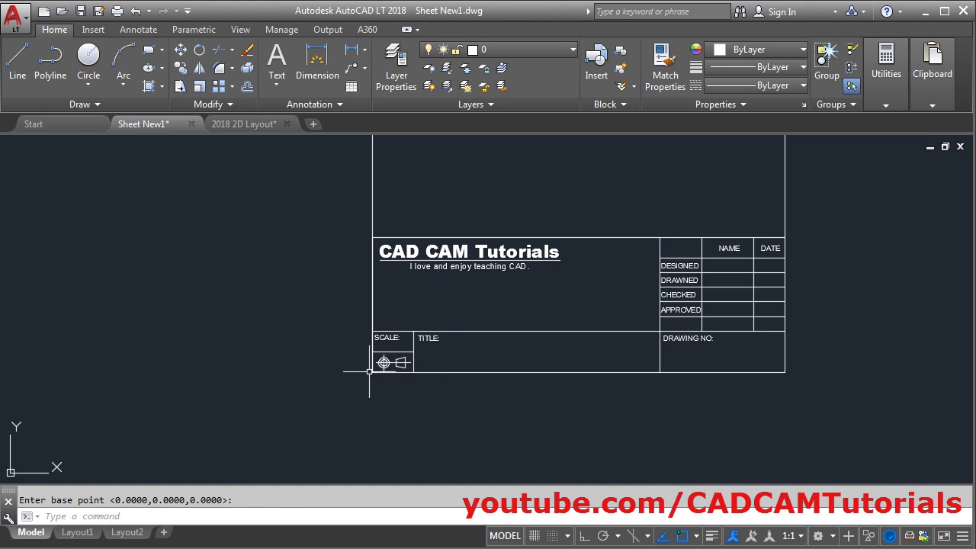
middle_click(482, 409)
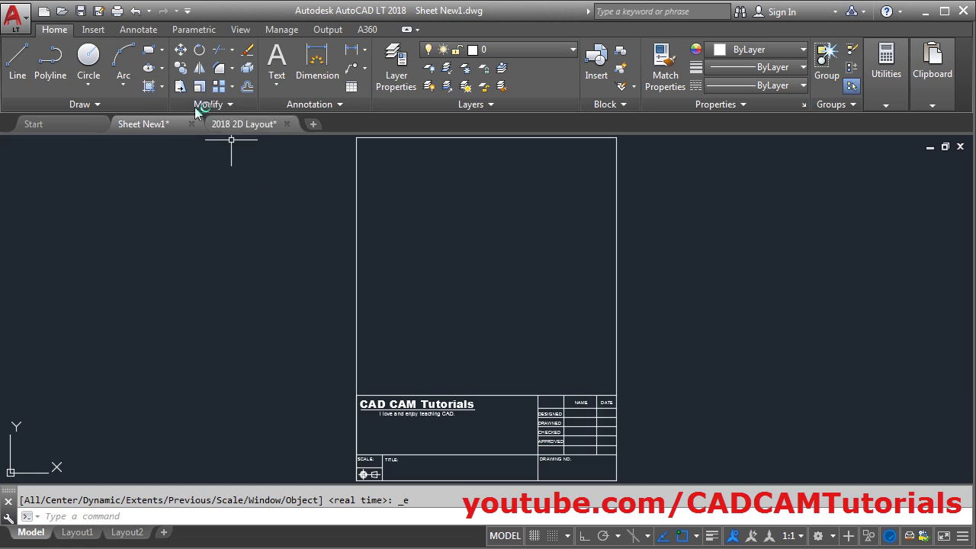
click(82, 12)
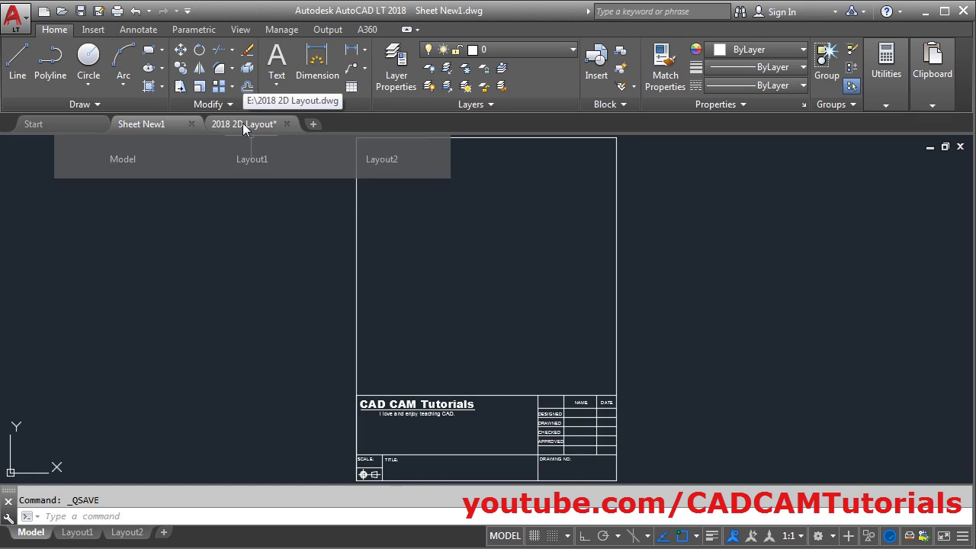
Switch to the 2018 2D Layout drawing and insert Sheet New1.dwg as a block at 0,0,0 with scale 1 and rotation 0.
click(244, 124)
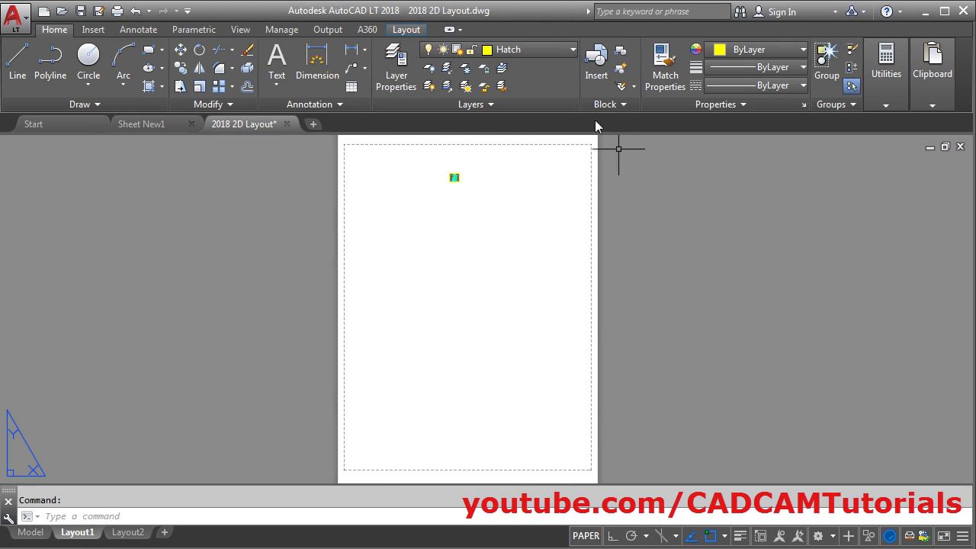
click(598, 76)
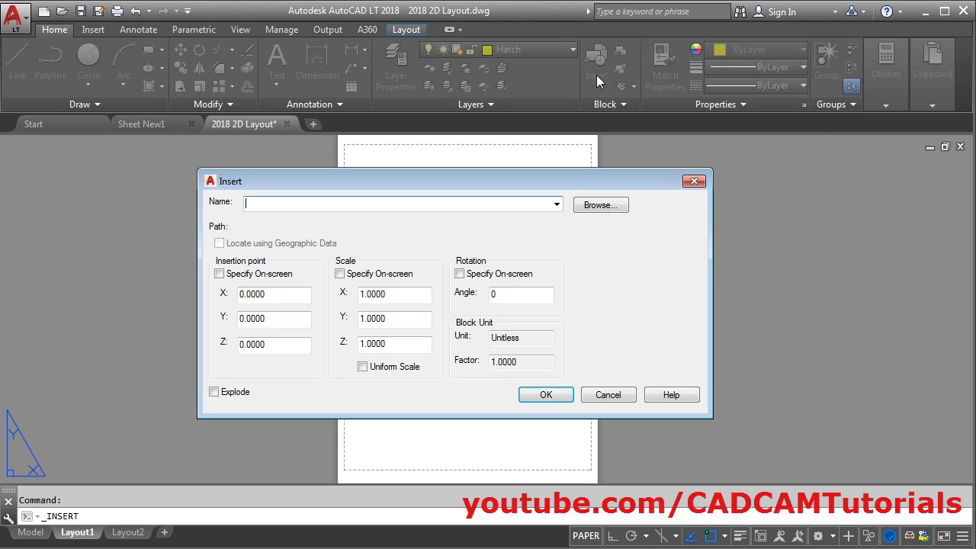
click(600, 207)
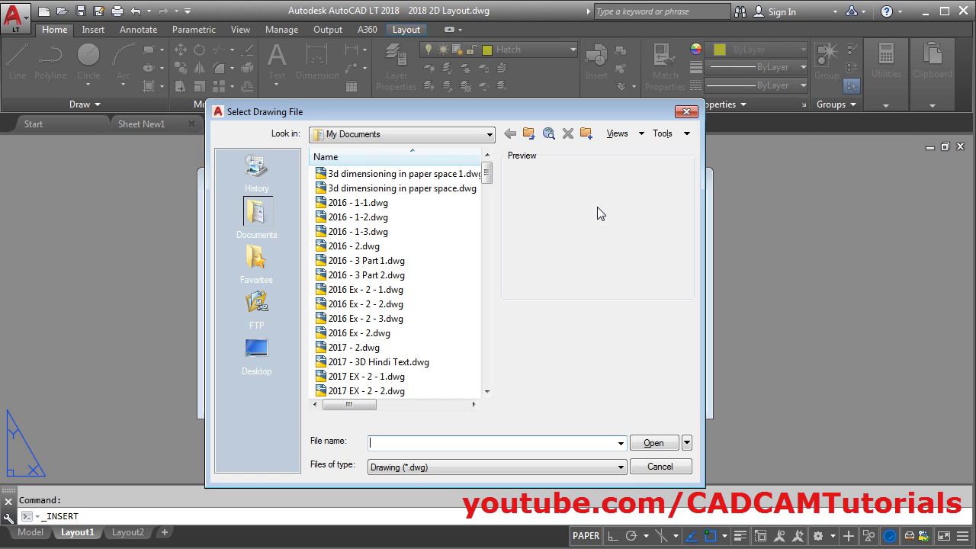
click(416, 291)
key(s)
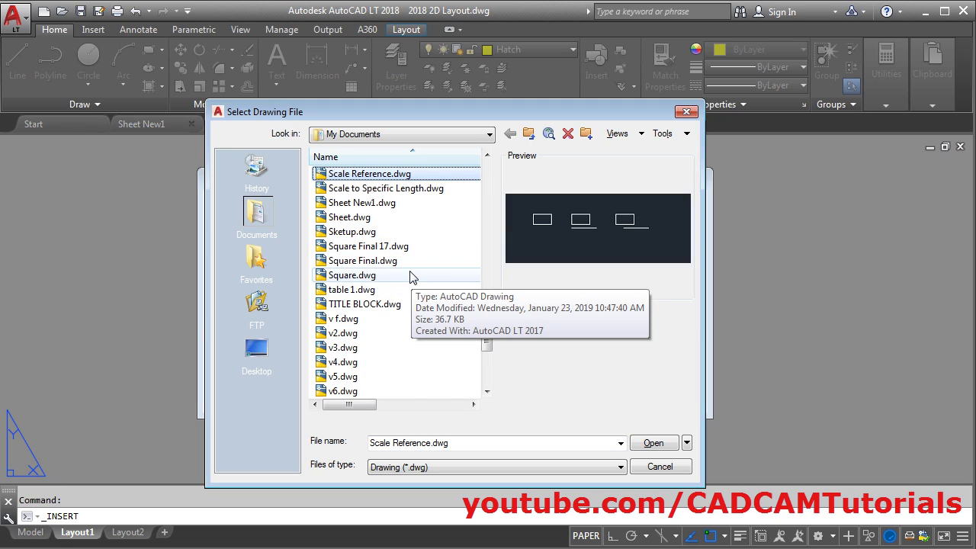
click(345, 204)
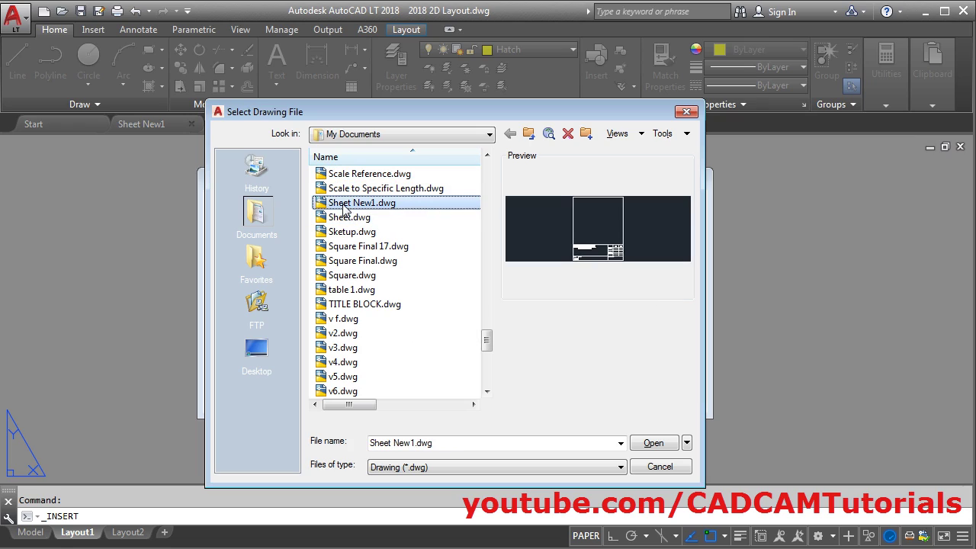
click(654, 443)
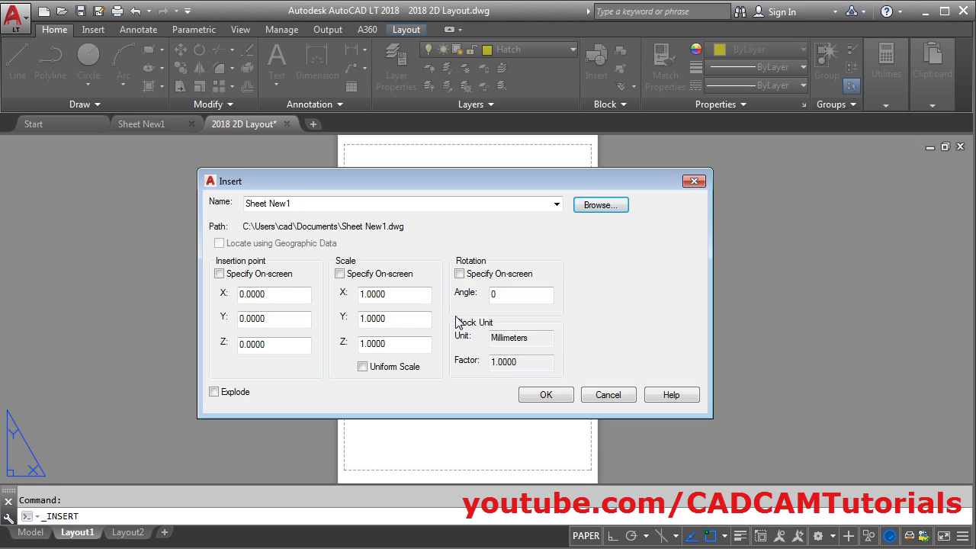
click(547, 395)
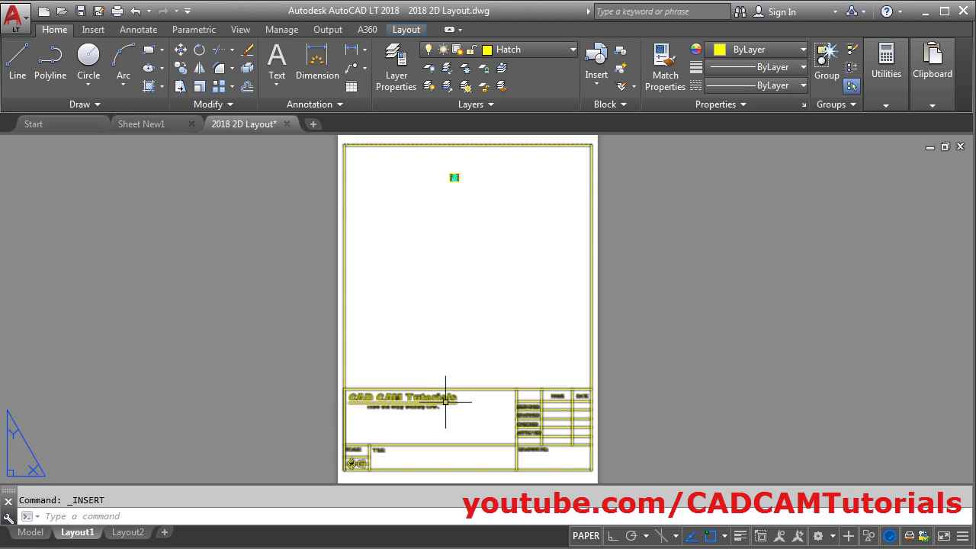
Create a new layer named Sheet in the layer properties.
click(397, 74)
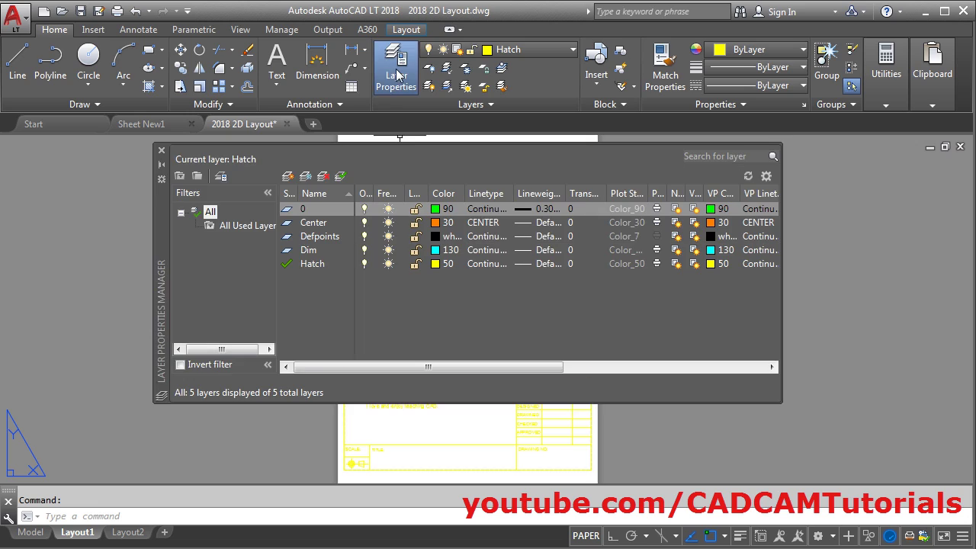
click(289, 177)
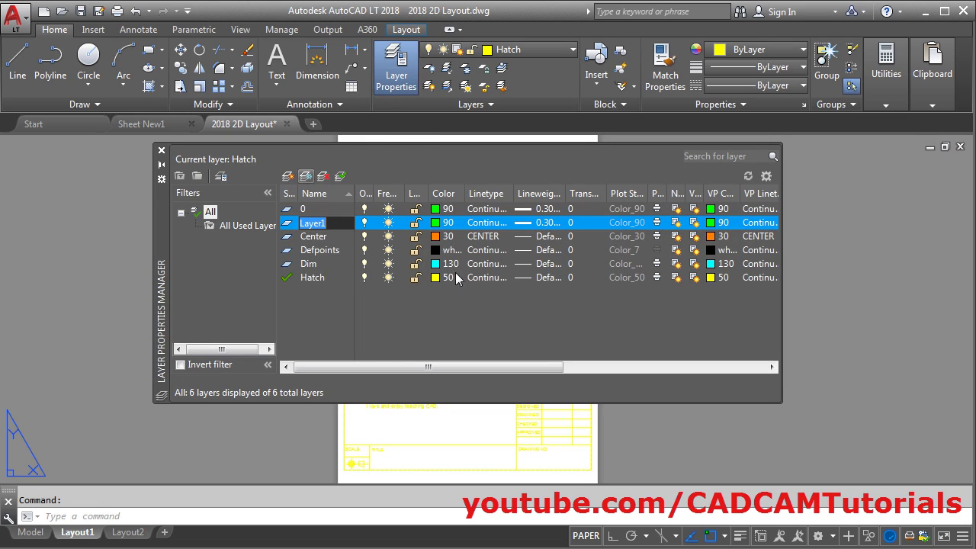
text(Sh)
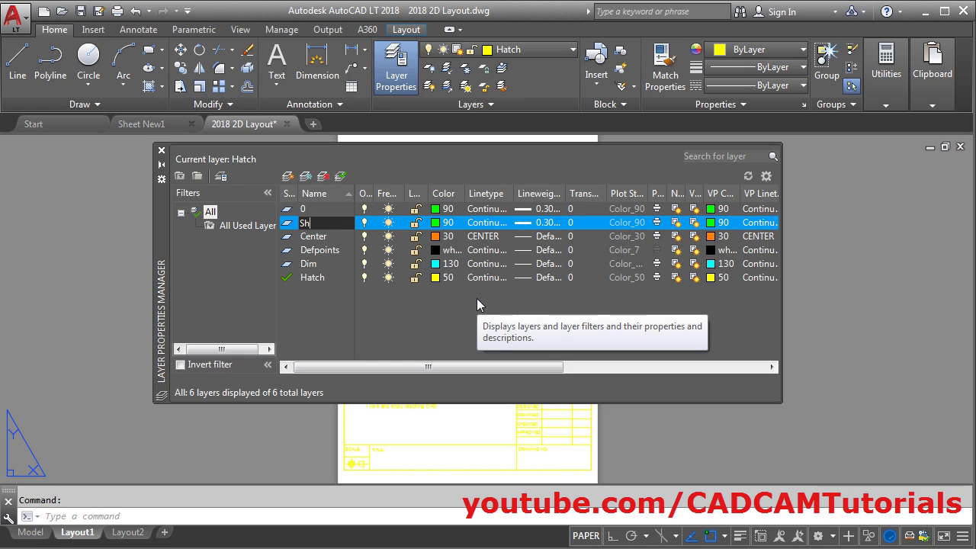
text(eet)
key(Return)
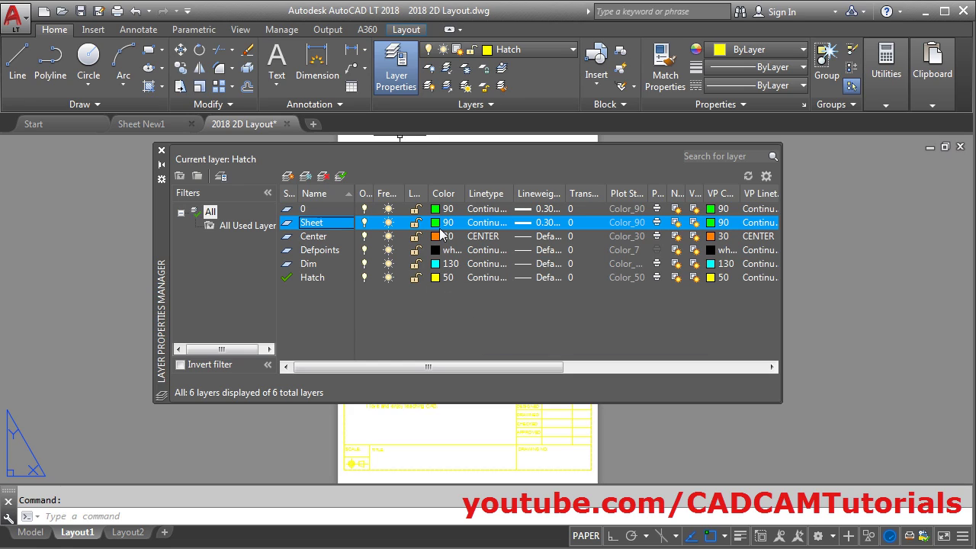
Set the Sheet layer's color to white and its lineweight to Default.
click(440, 224)
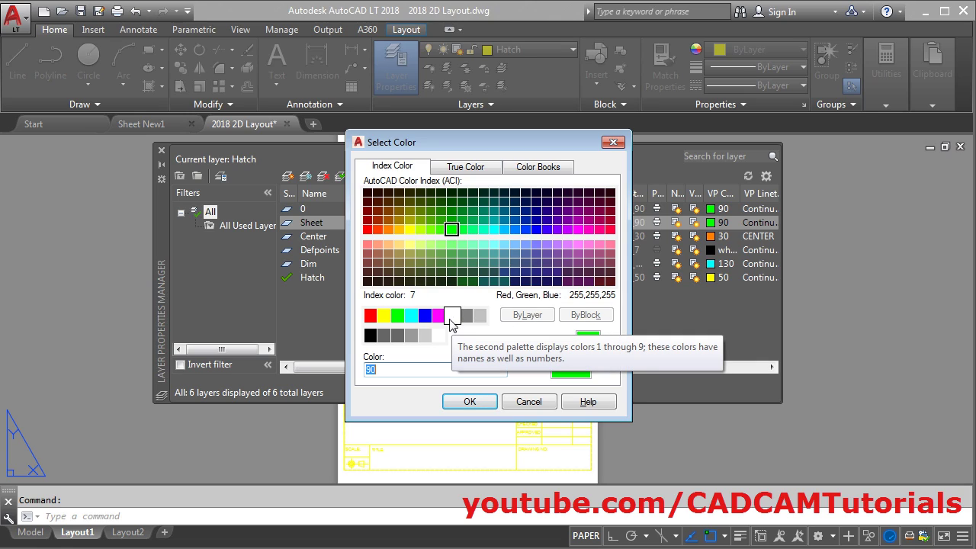
click(451, 316)
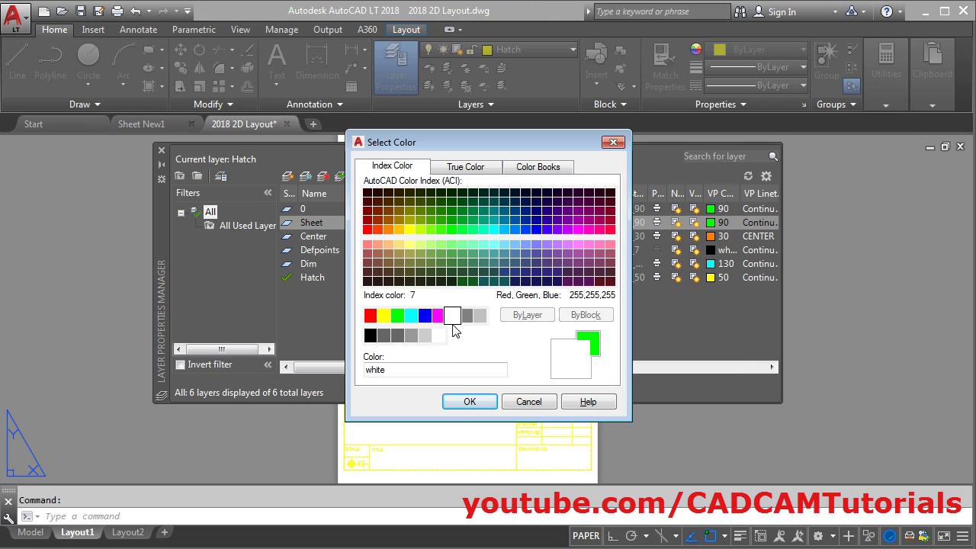
click(471, 402)
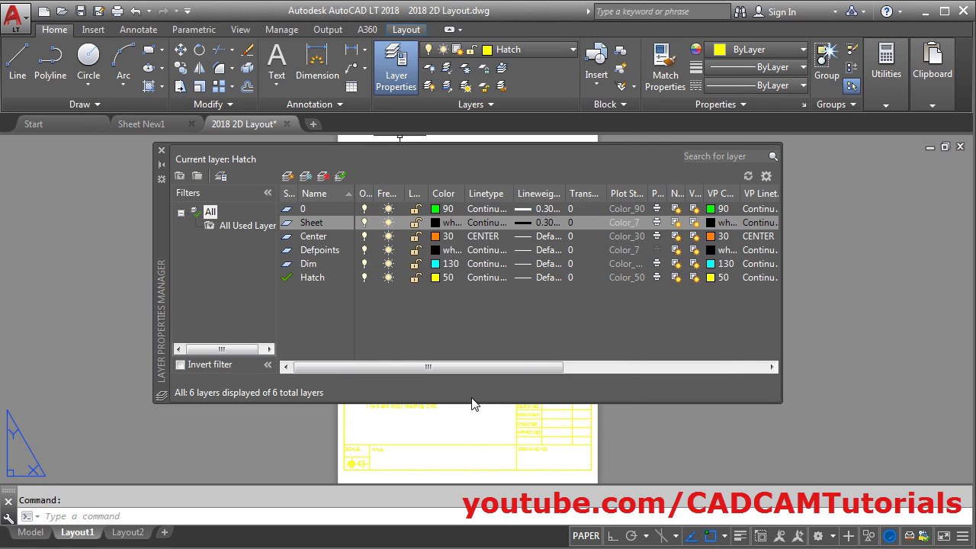
click(530, 222)
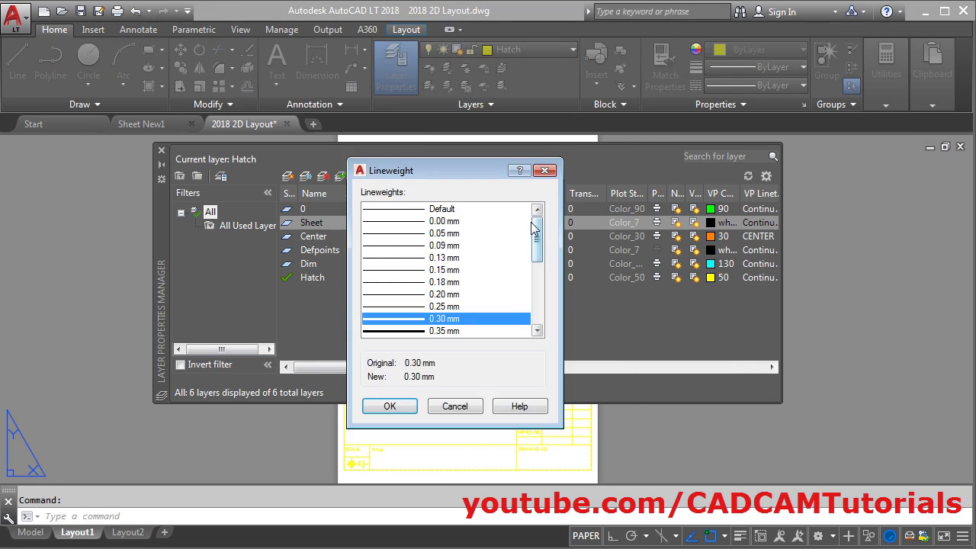
click(445, 209)
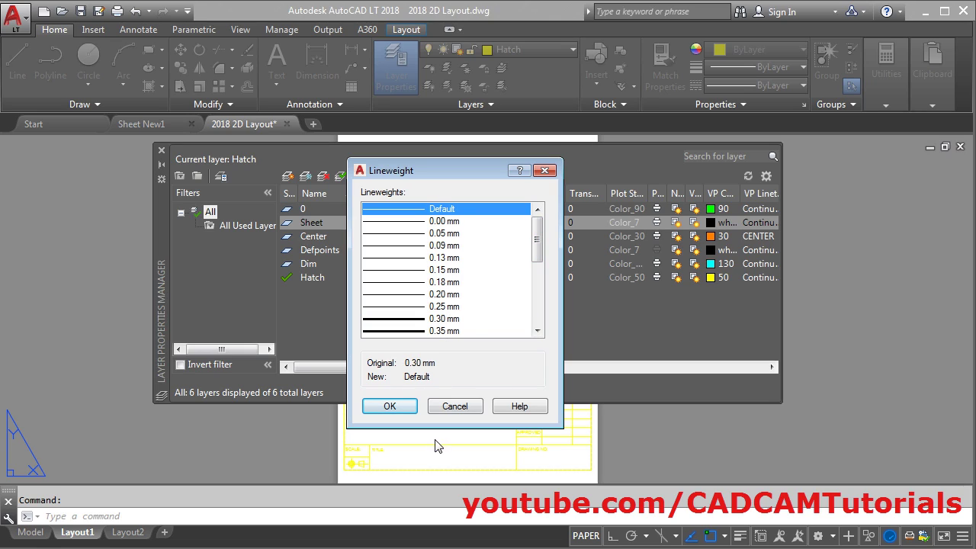
click(391, 407)
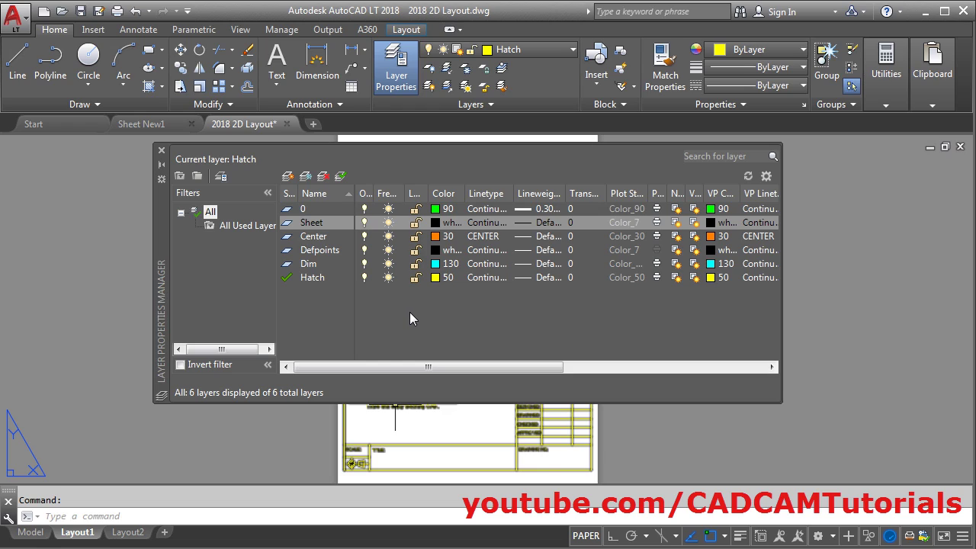
Create another new layer named Layout and close the layer properties.
click(287, 177)
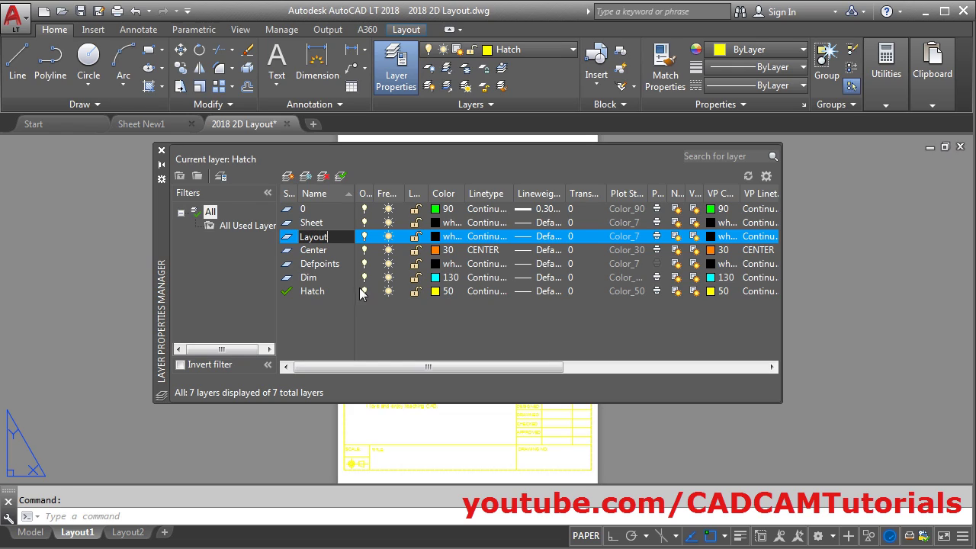
key(Return)
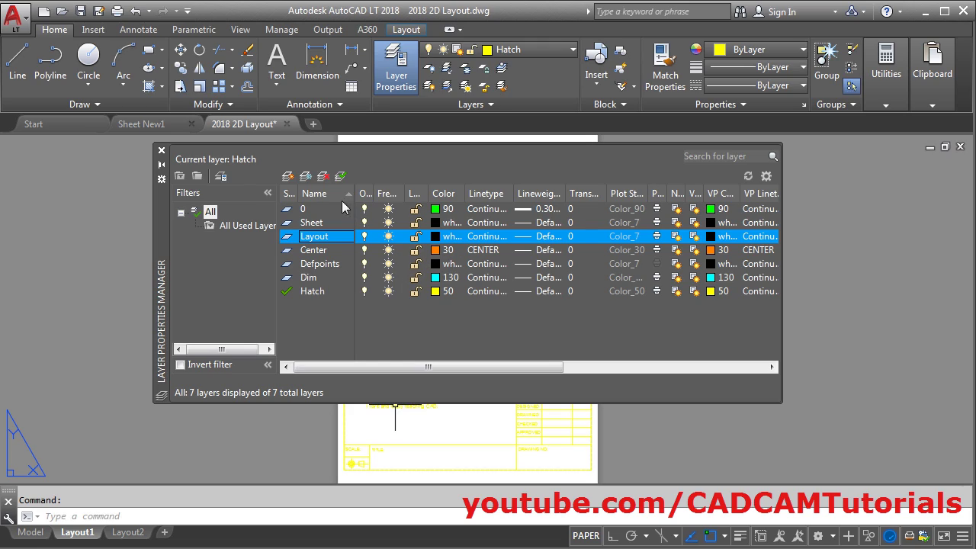
click(162, 151)
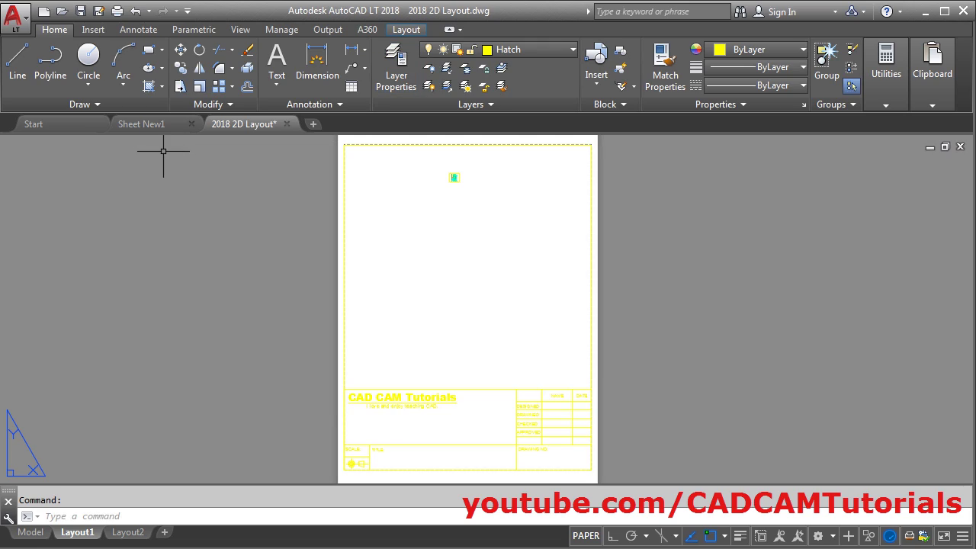
Assign the inserted title block to the Sheet layer and clear the selection.
click(405, 399)
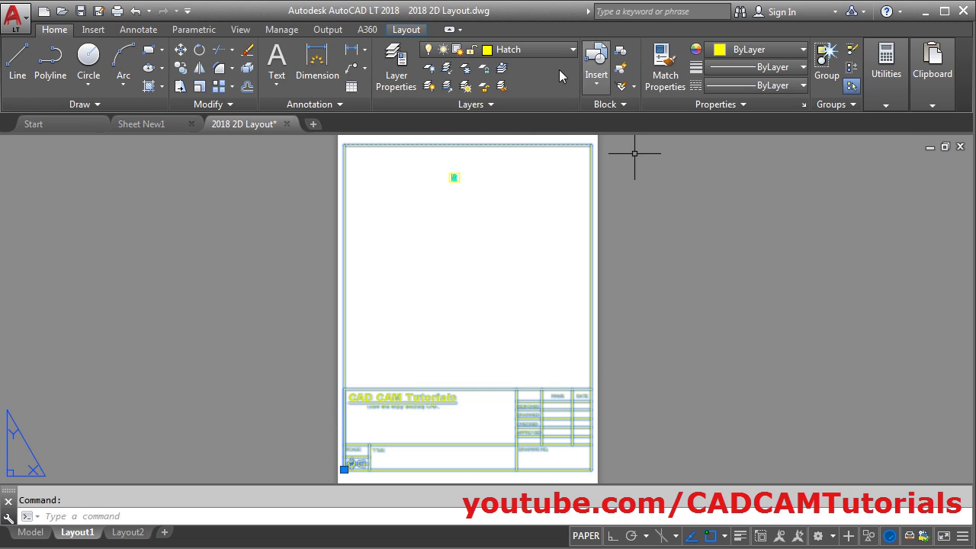
click(528, 60)
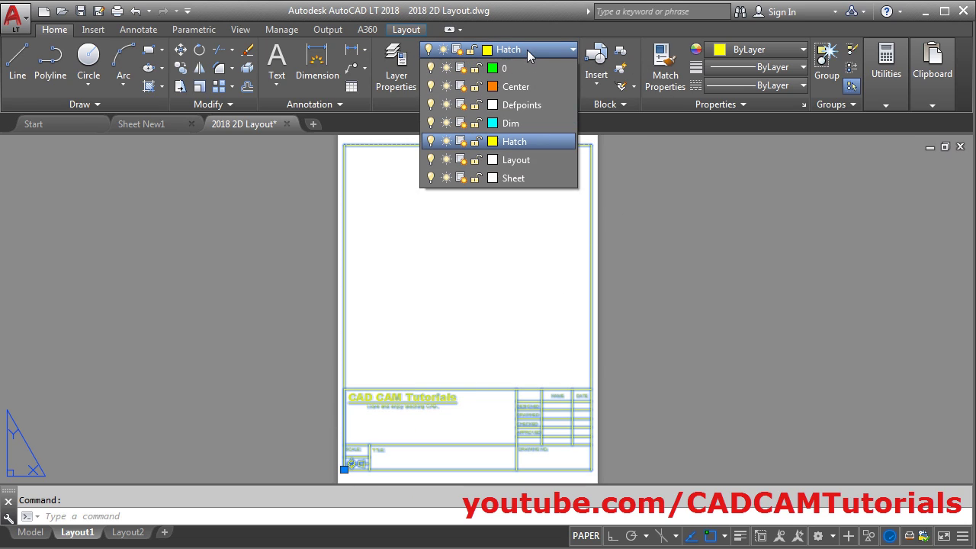
click(514, 178)
key(Escape)
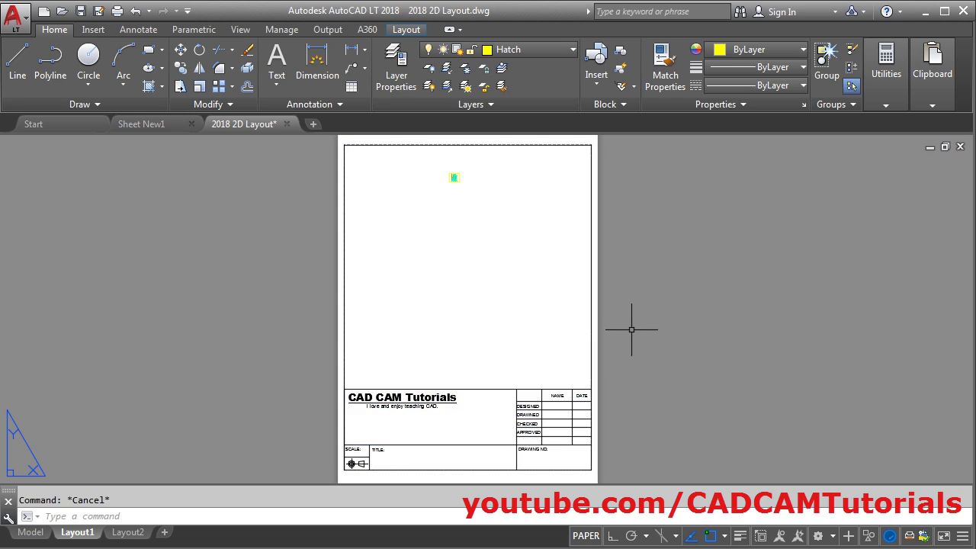
Examine how the title block frame fits the dashed printable area at the sheet's upper-left and lower-left corners.
scroll(347, 144, up, 4)
scroll(336, 146, down, 3)
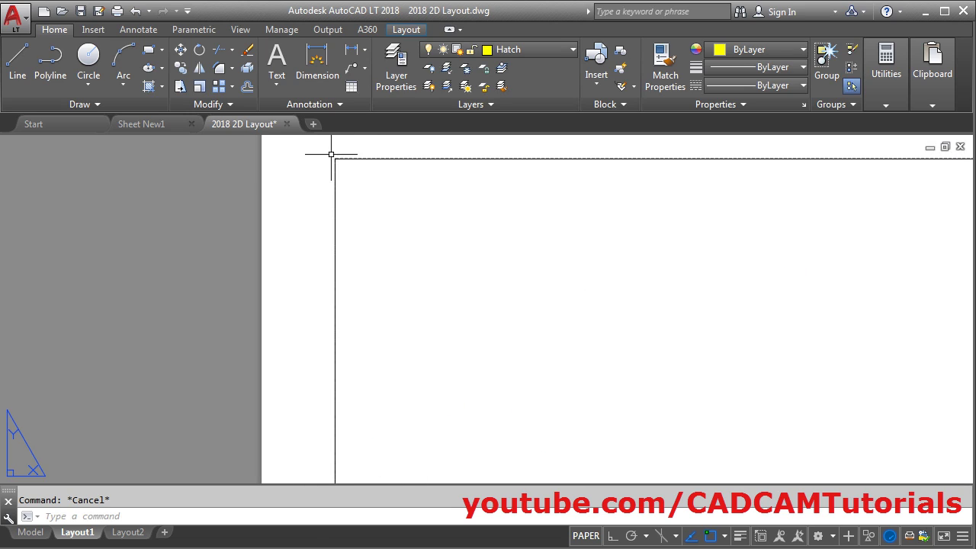
middle_click(321, 174)
middle_click(321, 175)
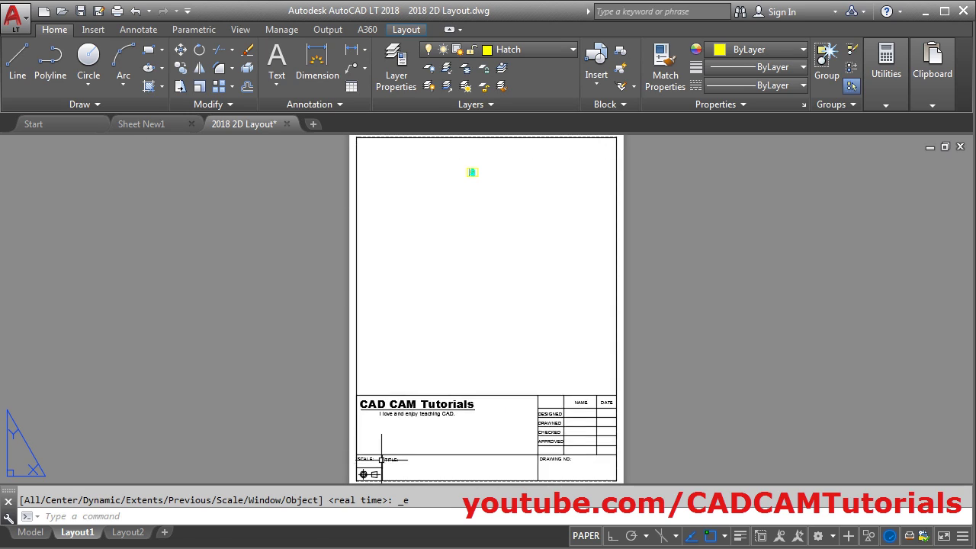
scroll(366, 465, up, 10)
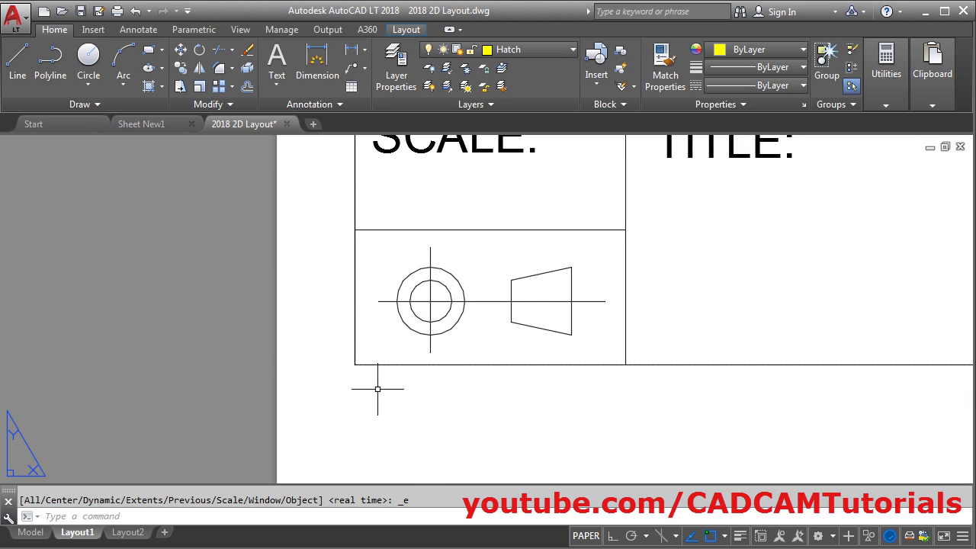
middle_click(377, 388)
middle_click(377, 389)
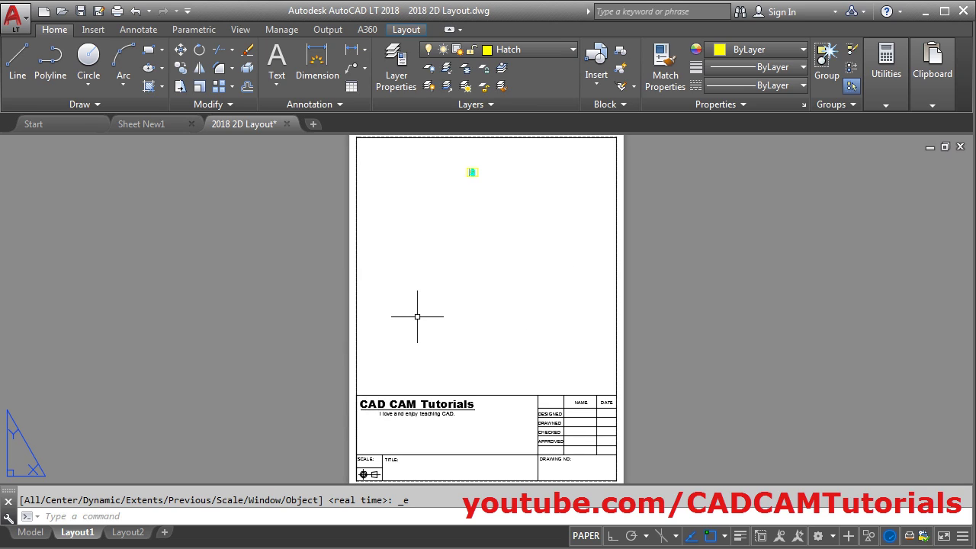
scroll(427, 309, down, 3)
scroll(453, 229, up, 3)
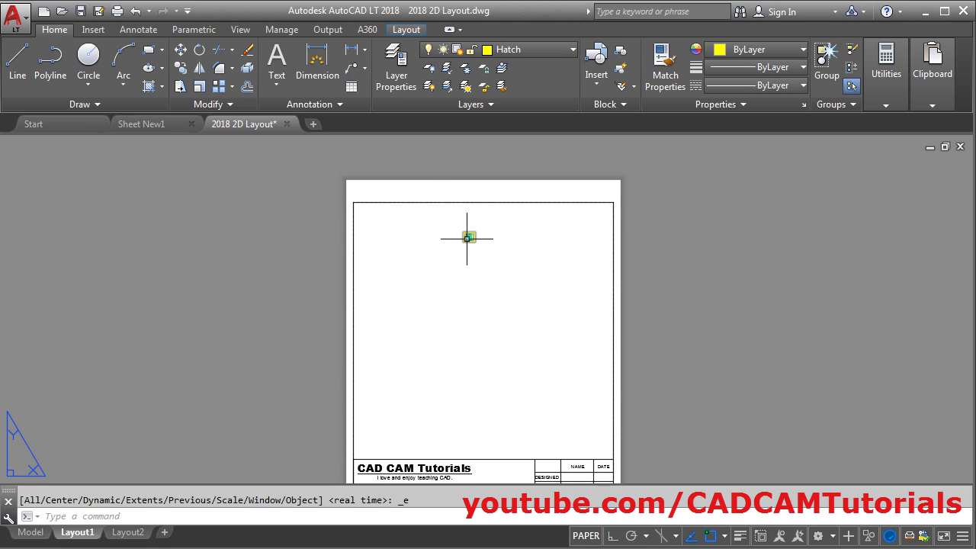
Select the small viewport near the sheet's upper middle and stretch its upper-left corner to the frame's upper-left corner.
scroll(472, 251, up, 6)
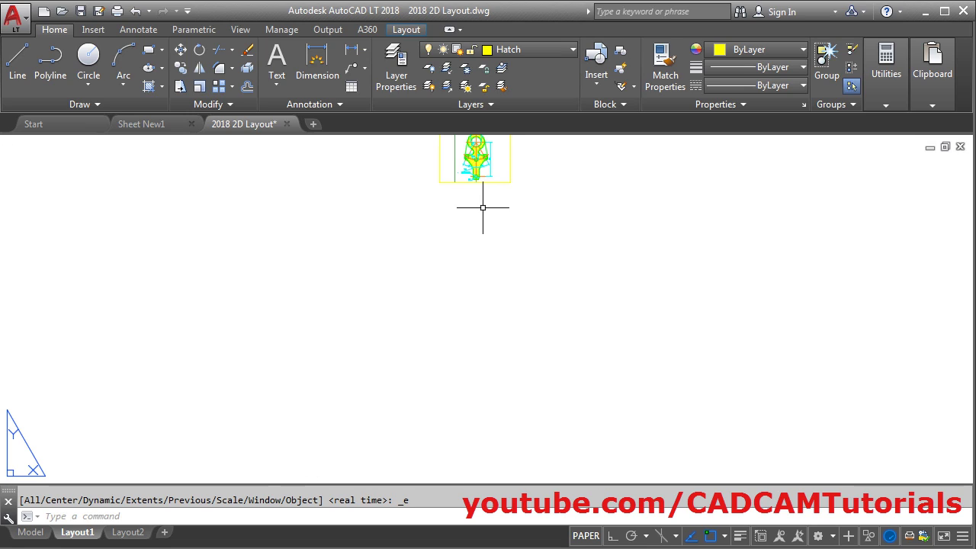
click(495, 182)
scroll(493, 283, down, 4)
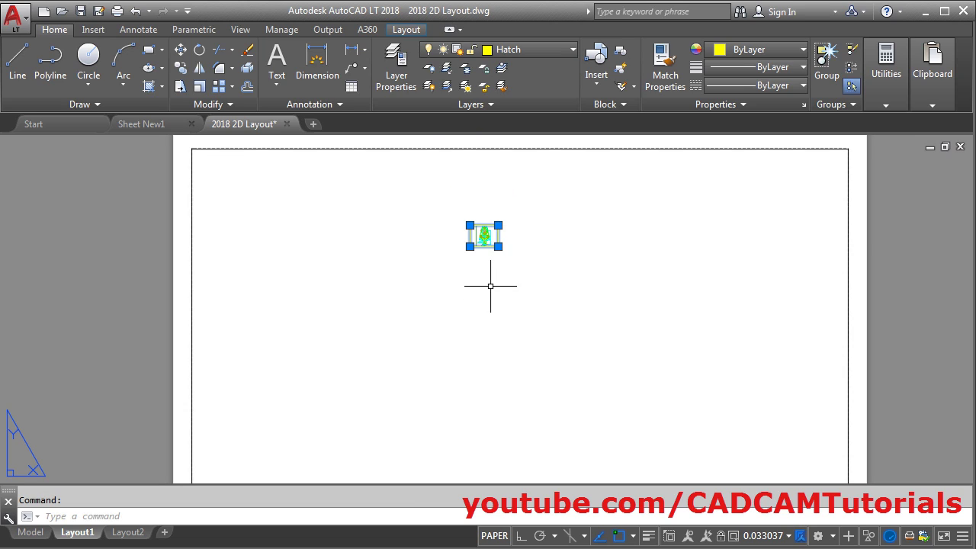
scroll(506, 316, down, 1)
scroll(510, 349, up, 1)
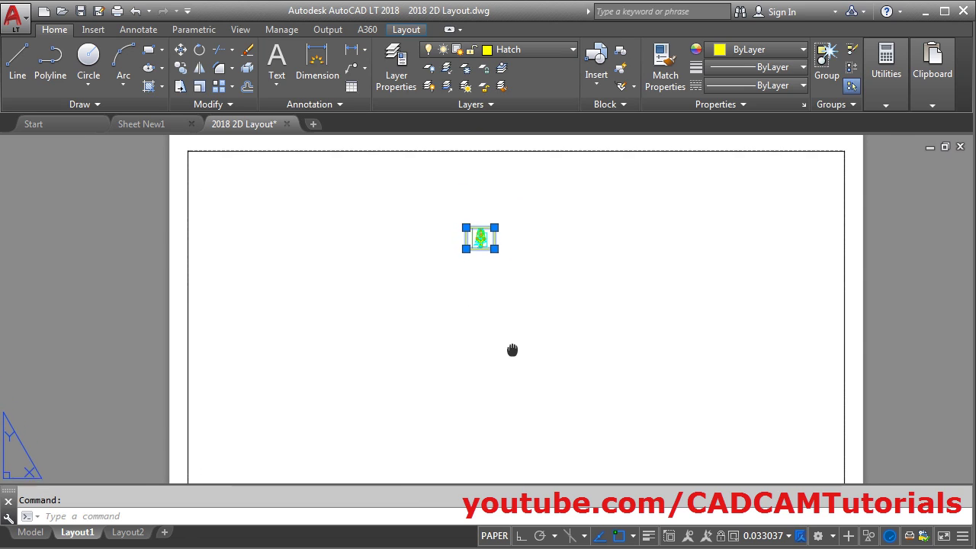
click(467, 230)
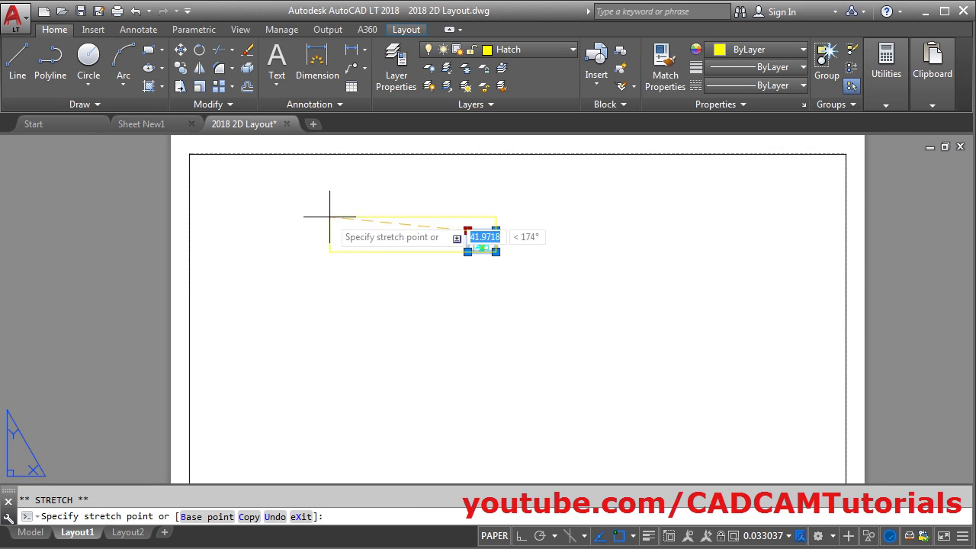
click(189, 154)
scroll(440, 270, down, 2)
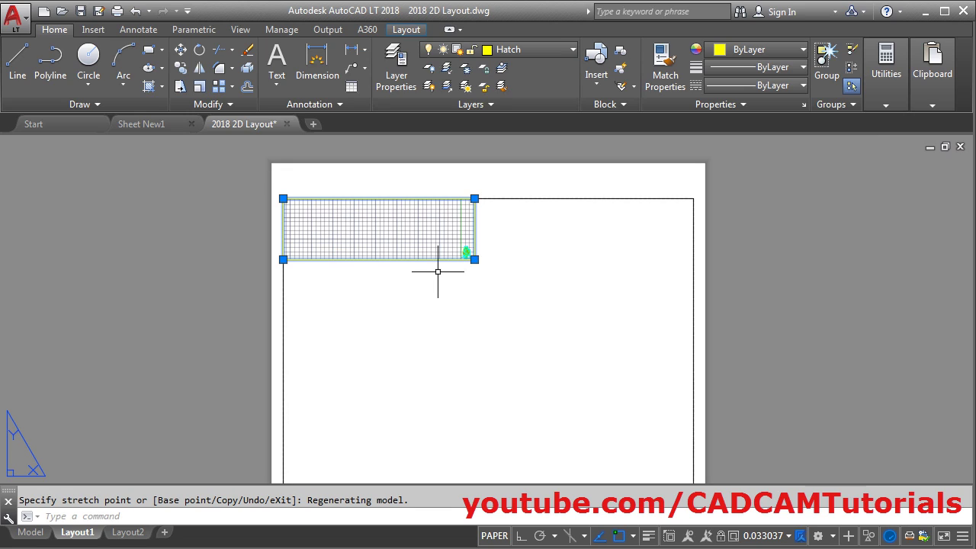
Stretch the viewport's upper-right corner to the frame's upper-right corner and its lower edge down to the title block's top line, clearing the selection.
click(475, 198)
click(693, 199)
scroll(596, 213, down, 4)
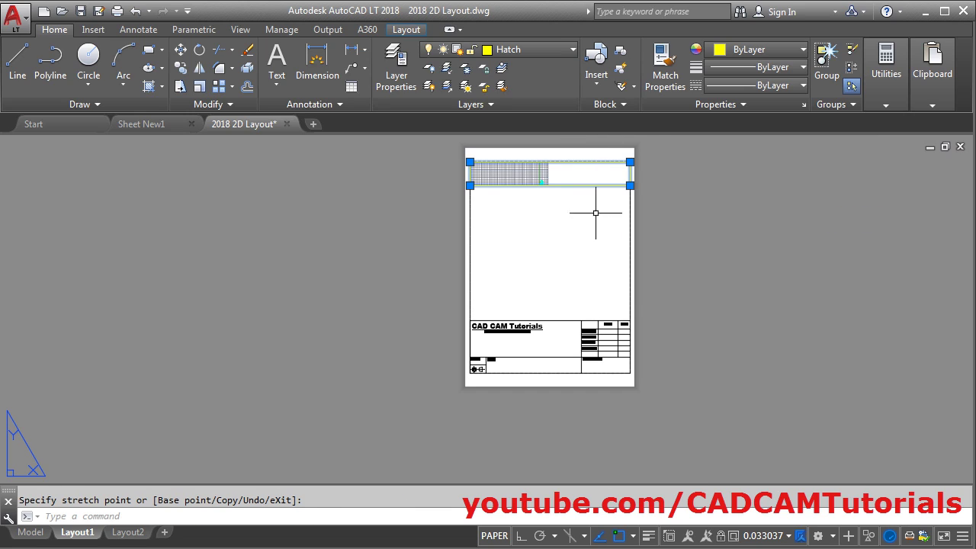
scroll(484, 251, up, 3)
click(439, 209)
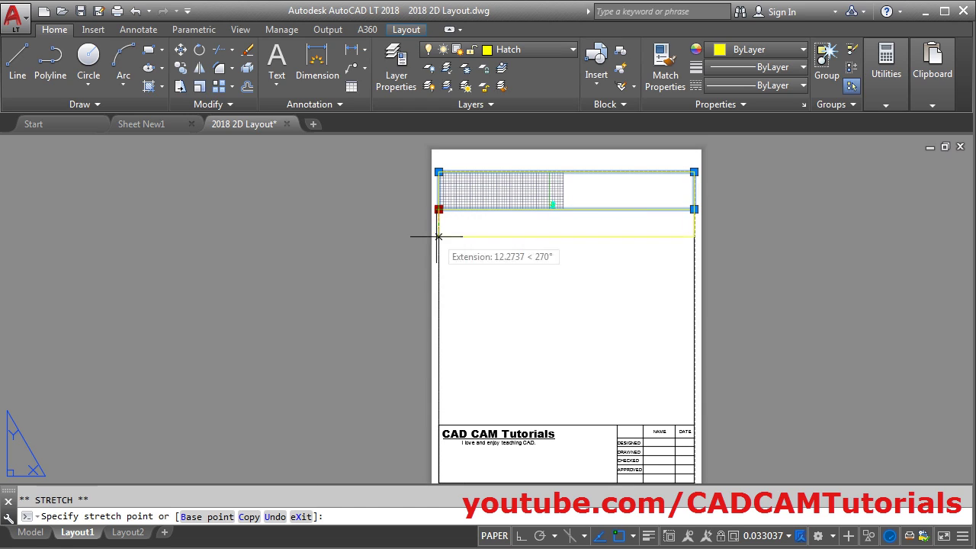
click(439, 425)
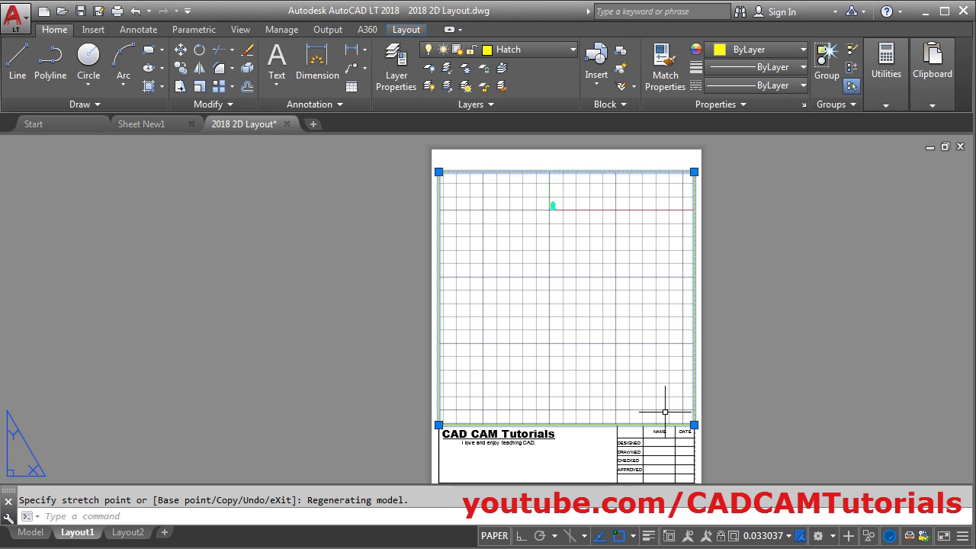
scroll(662, 415, up, 2)
scroll(734, 421, down, 2)
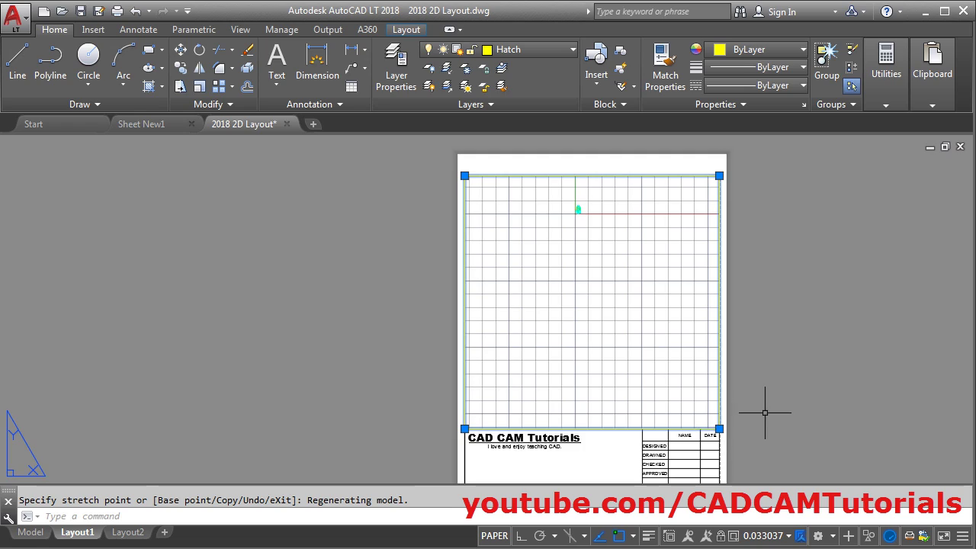
middle_drag(765, 413, 733, 415)
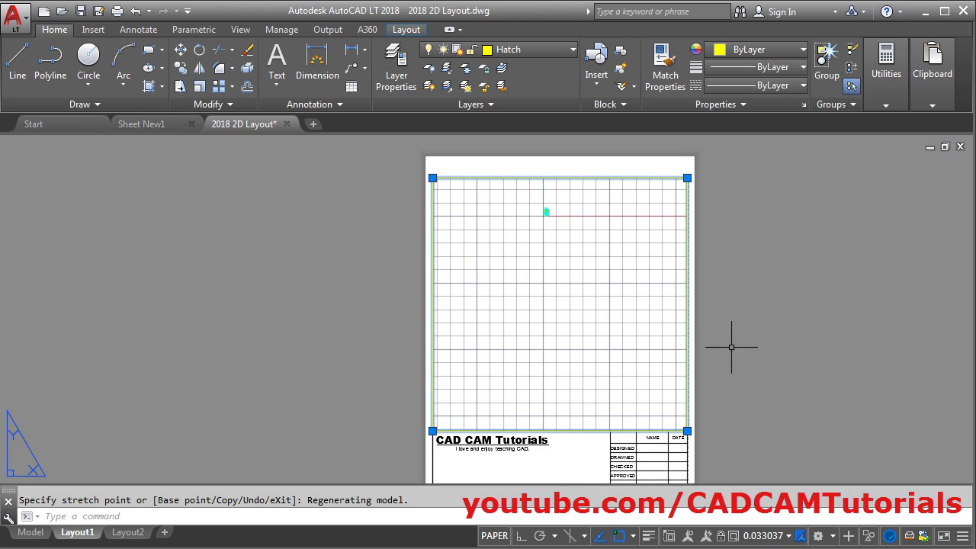
middle_drag(731, 347, 697, 336)
key(Escape)
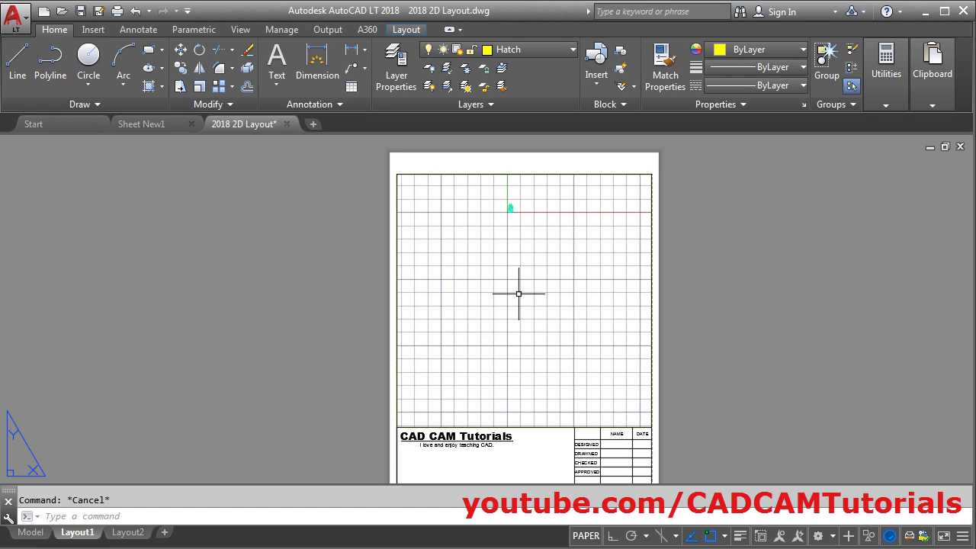
Activate the viewport, zoom its model view to the drawing extents and turn off its grid, ending in paper space.
click(519, 293)
double_click(518, 293)
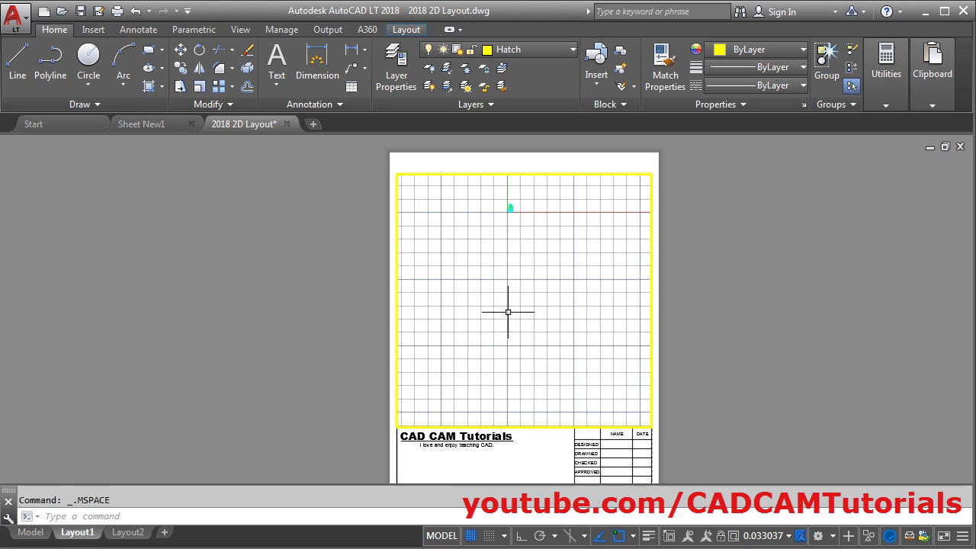
scroll(527, 310, down, 1)
middle_click(521, 308)
middle_click(520, 308)
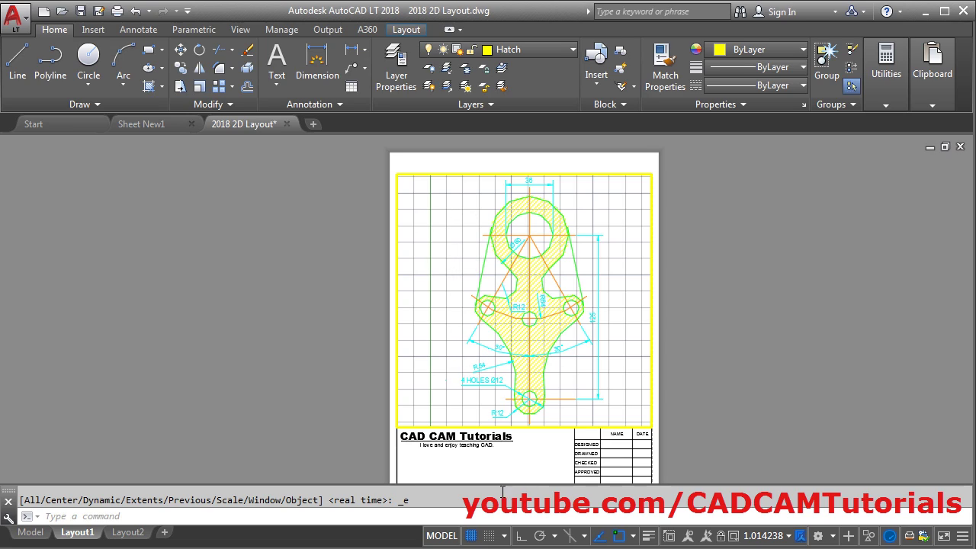
click(472, 536)
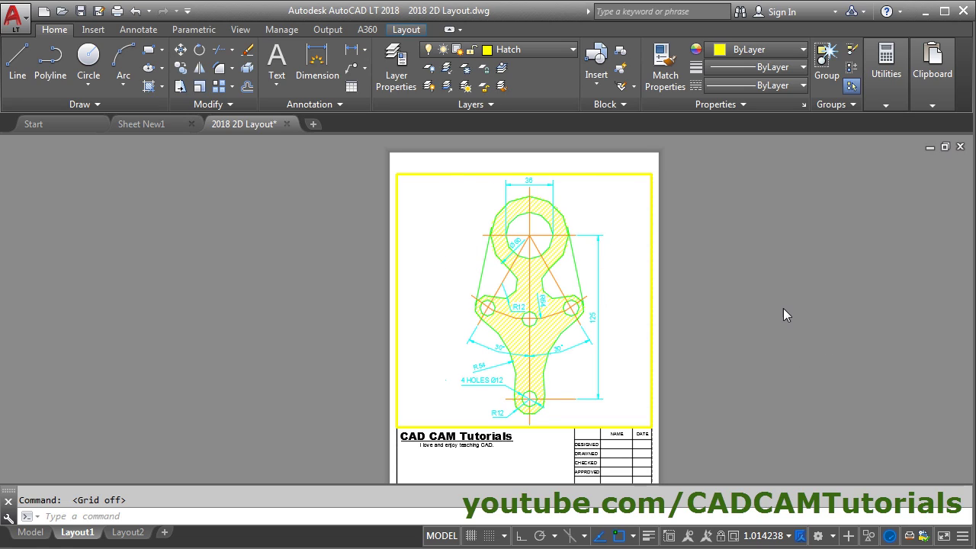
double_click(751, 312)
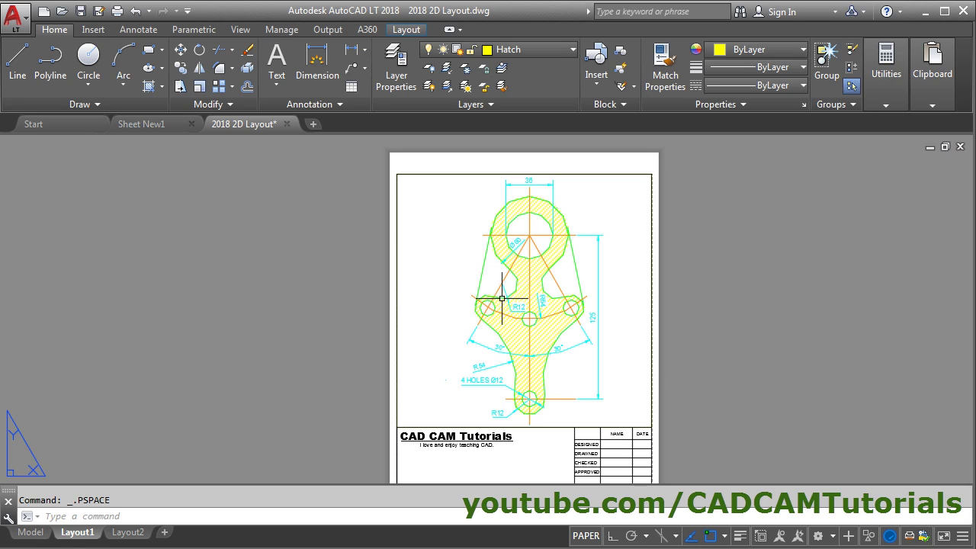
Regenerate the drawing display inside the viewport with REGEN and return to paper space.
double_click(440, 272)
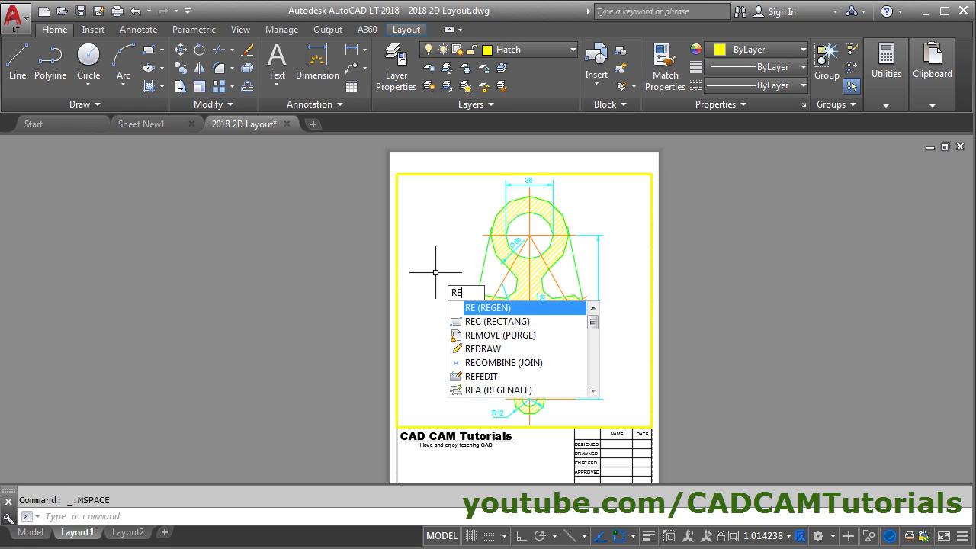
key(Return)
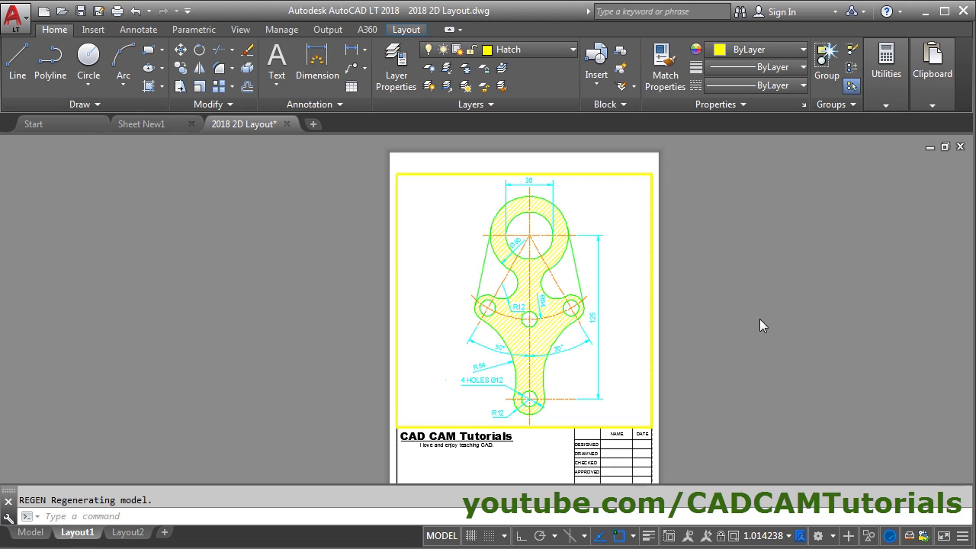
double_click(724, 308)
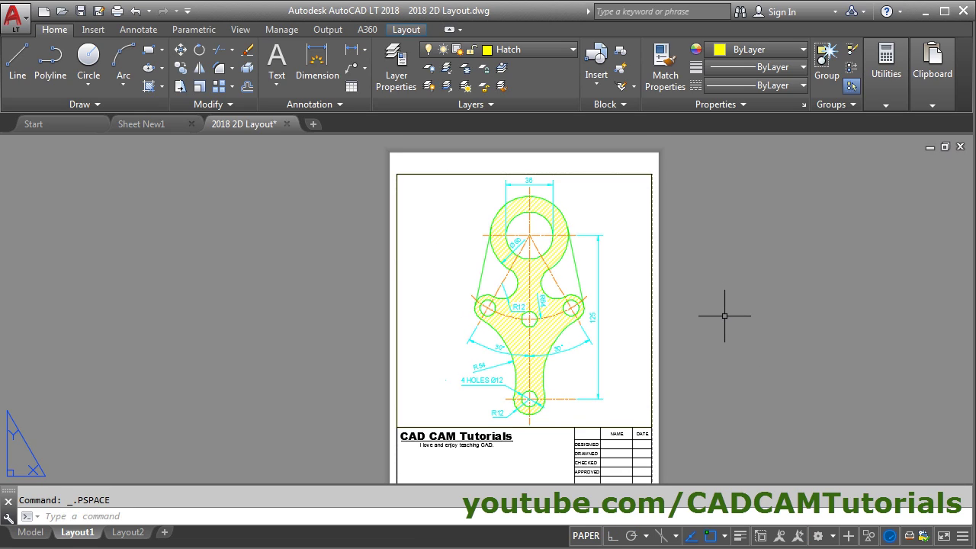
middle_drag(724, 315, 690, 304)
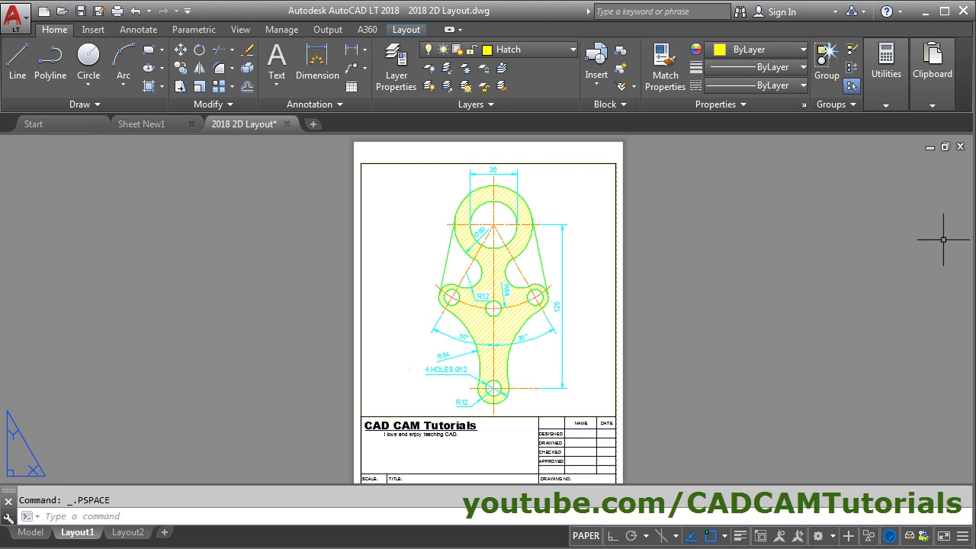
Show the object properties and select only the viewport, removing the overlapping title block from the crossing selection.
click(804, 105)
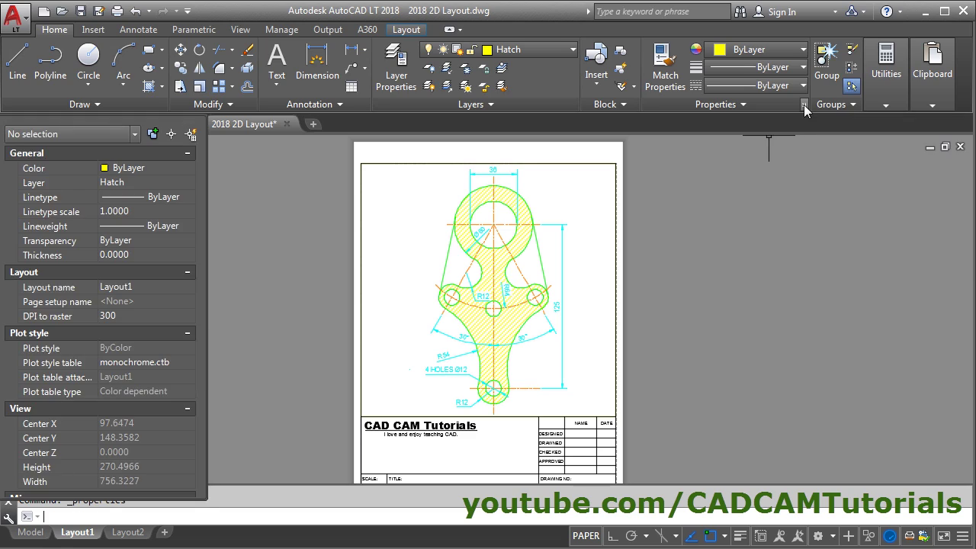
scroll(404, 206, down, 2)
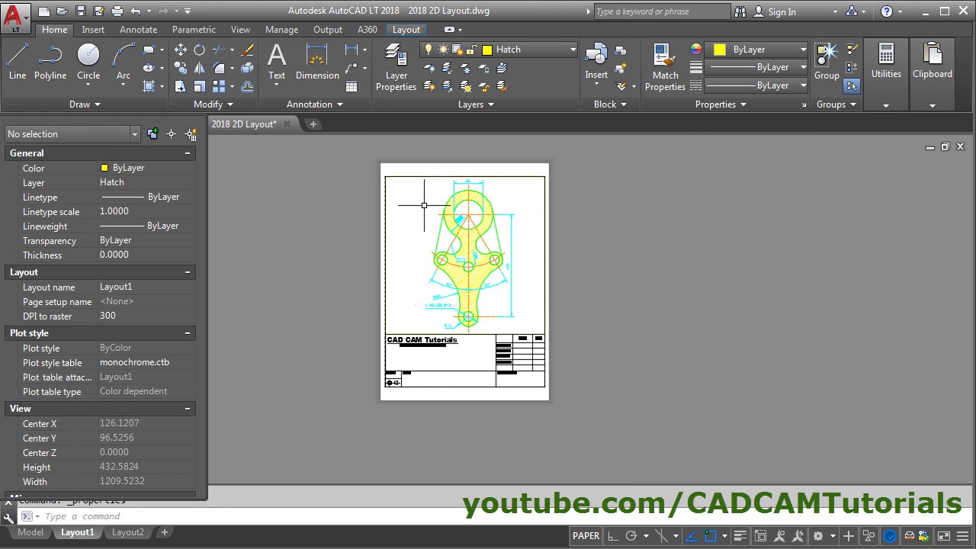
scroll(414, 306, up, 2)
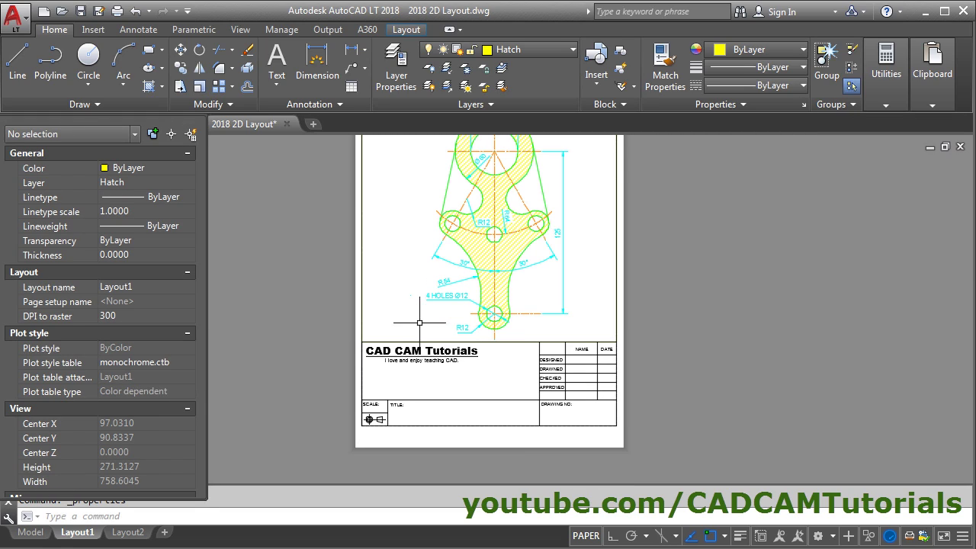
click(373, 330)
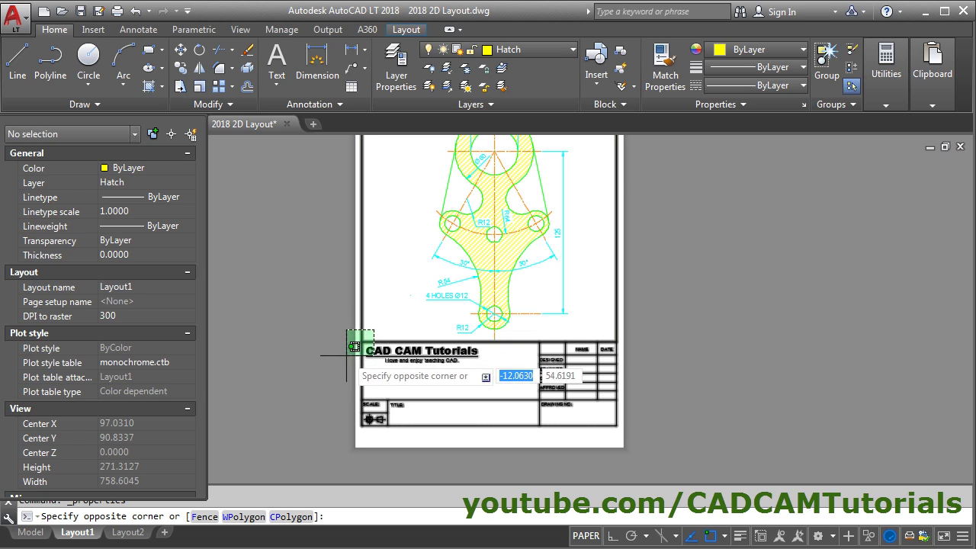
click(314, 377)
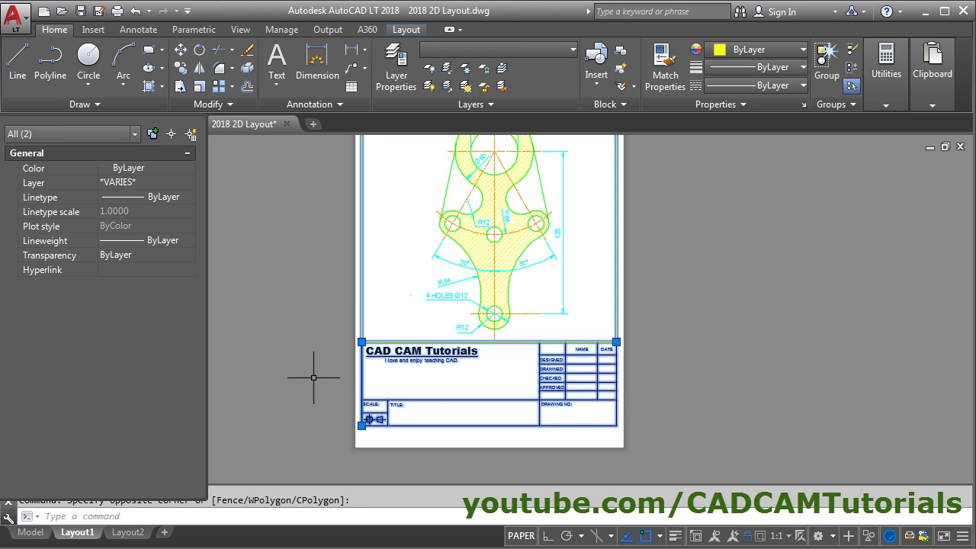
middle_drag(322, 342, 313, 385)
scroll(313, 386, up, 2)
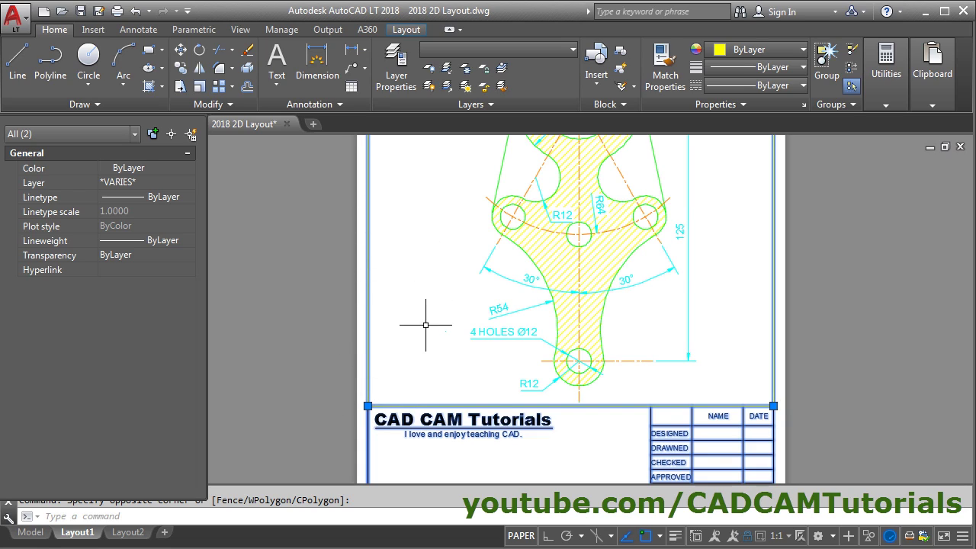
scroll(433, 327, down, 2)
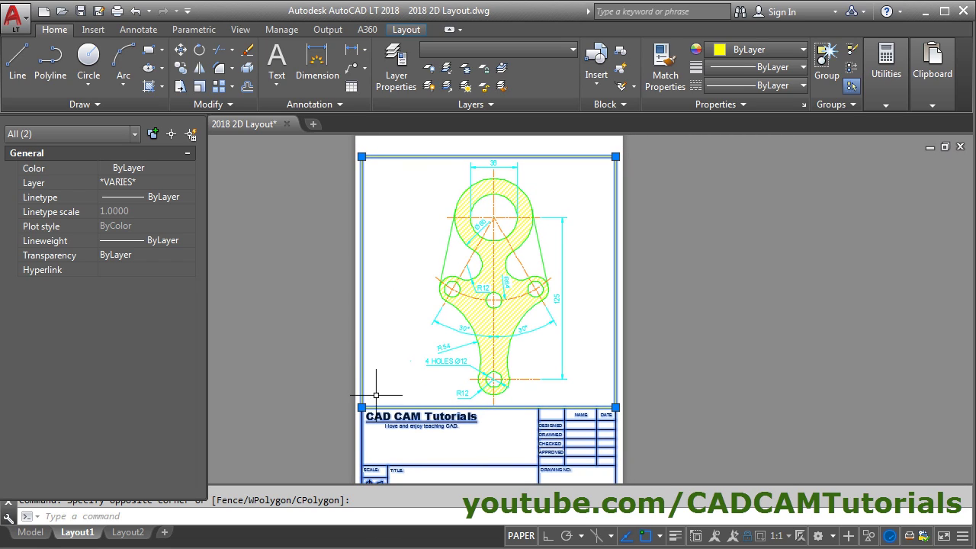
middle_drag(426, 387, 417, 346)
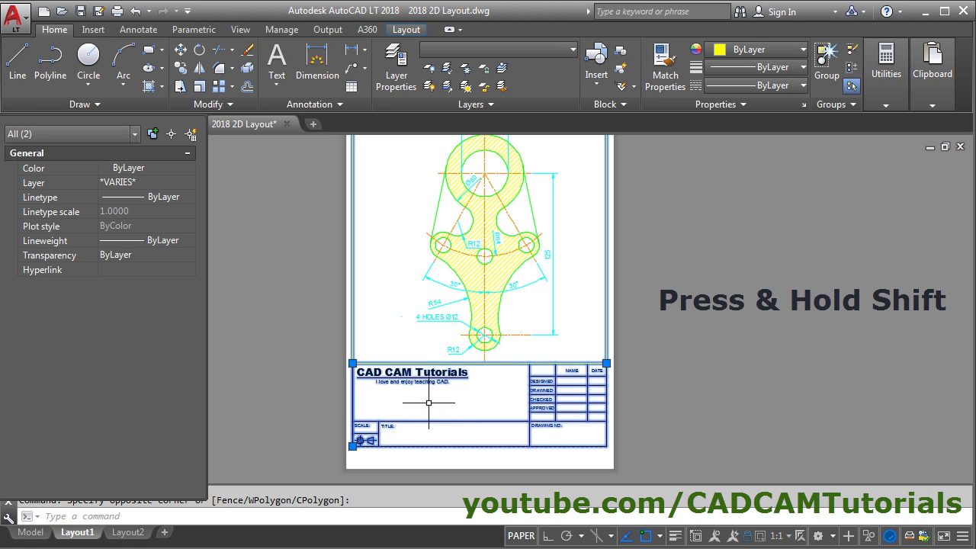
shift+click(392, 378)
scroll(429, 408, down, 2)
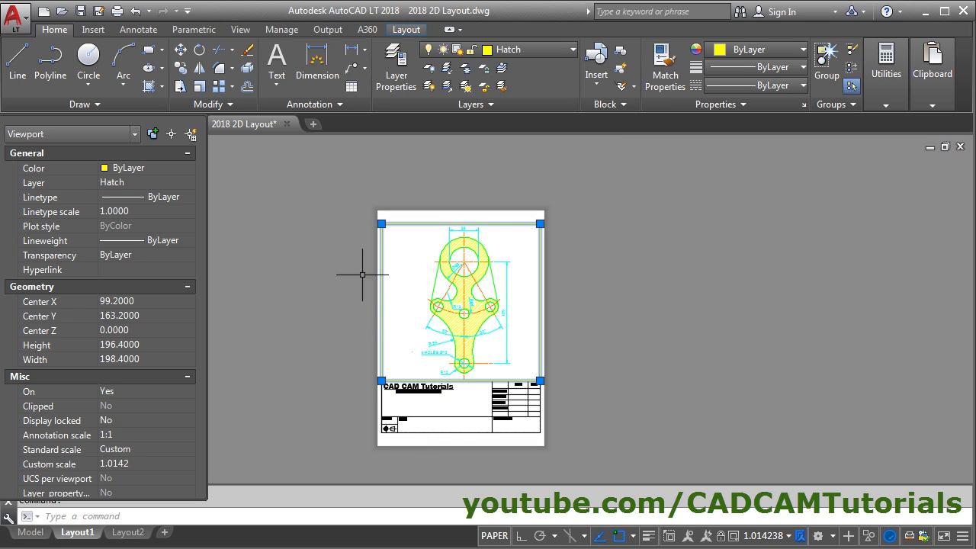
scroll(457, 412, up, 3)
scroll(475, 457, down, 1)
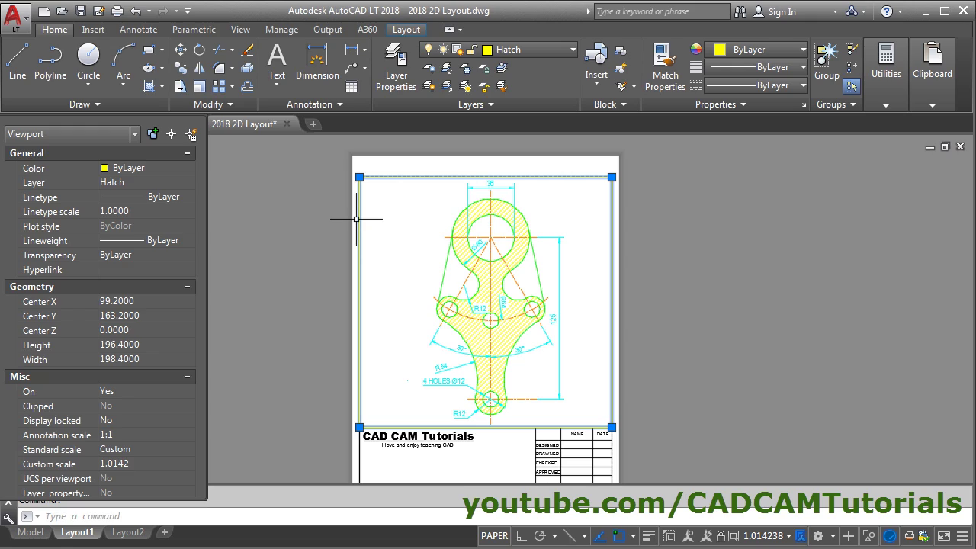
Set the viewport's standard scale to 1:1, close the properties and clear the selection.
click(145, 449)
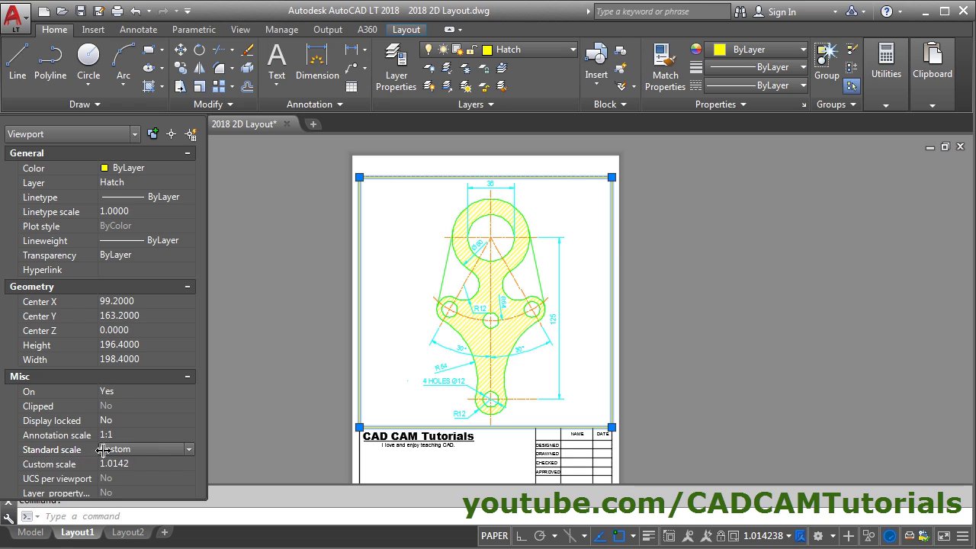
click(190, 449)
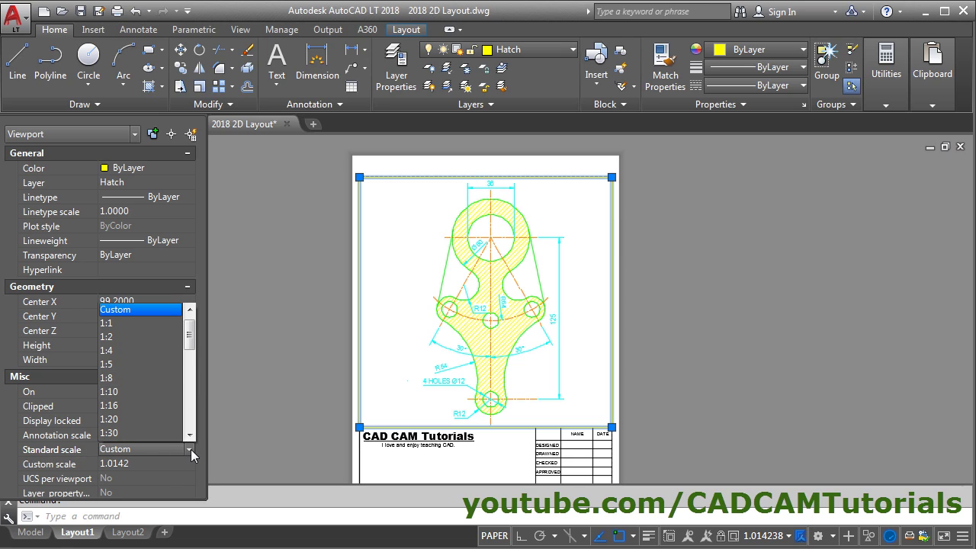
click(114, 323)
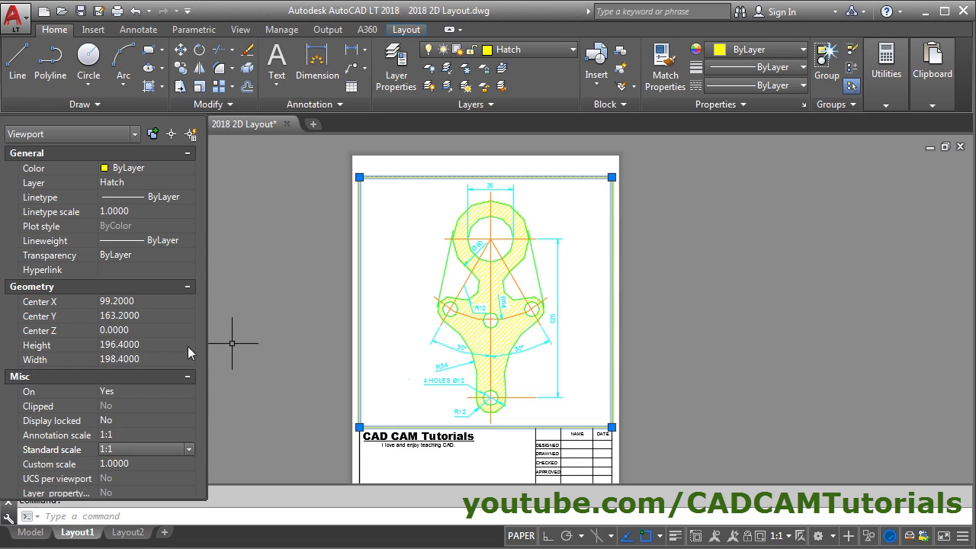
mouse_move(44, 349)
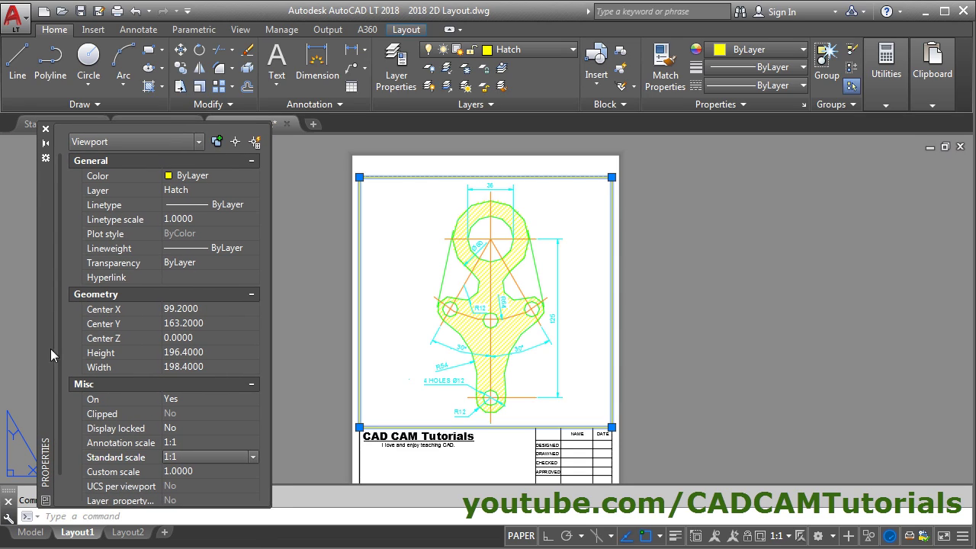
click(46, 129)
key(Escape)
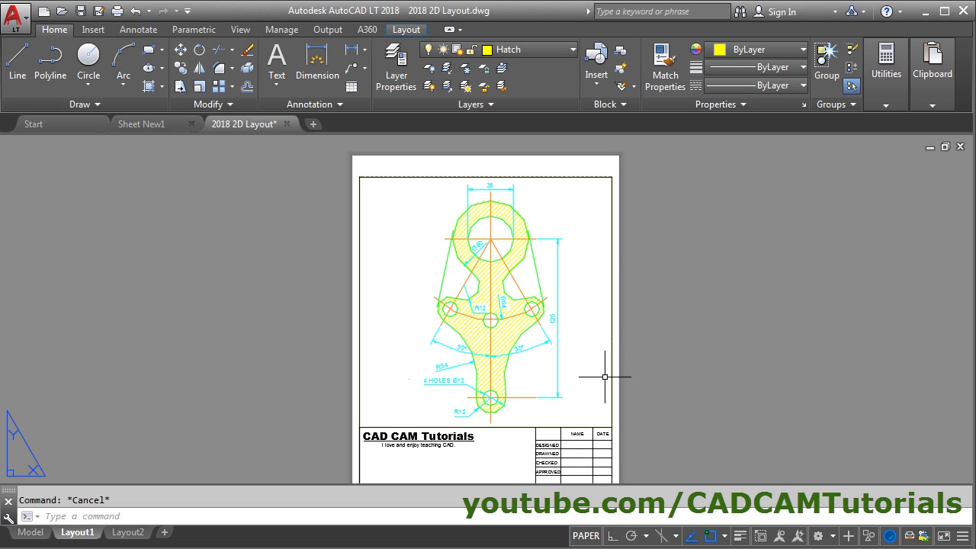
middle_drag(670, 350, 643, 325)
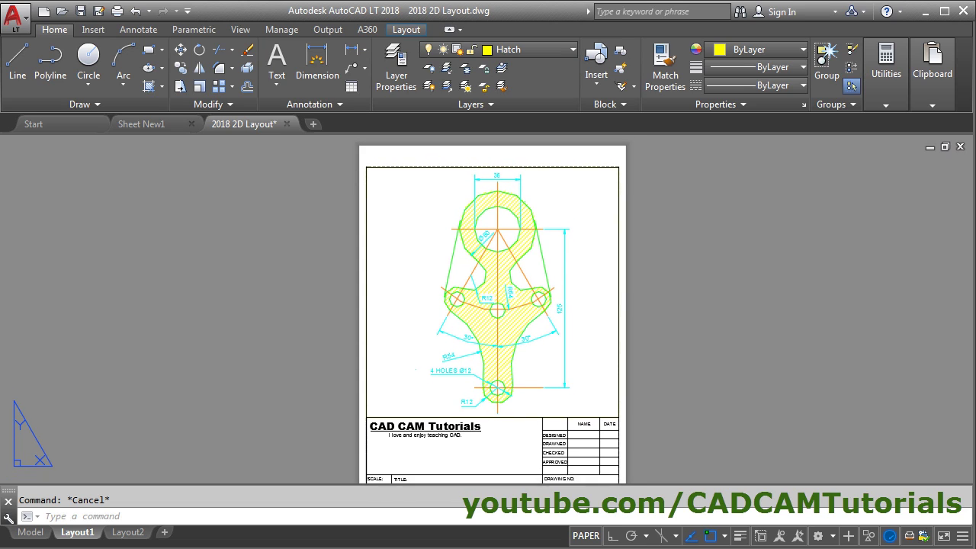
Make Sheet the current layer for the title block entries.
scroll(480, 357, up, 3)
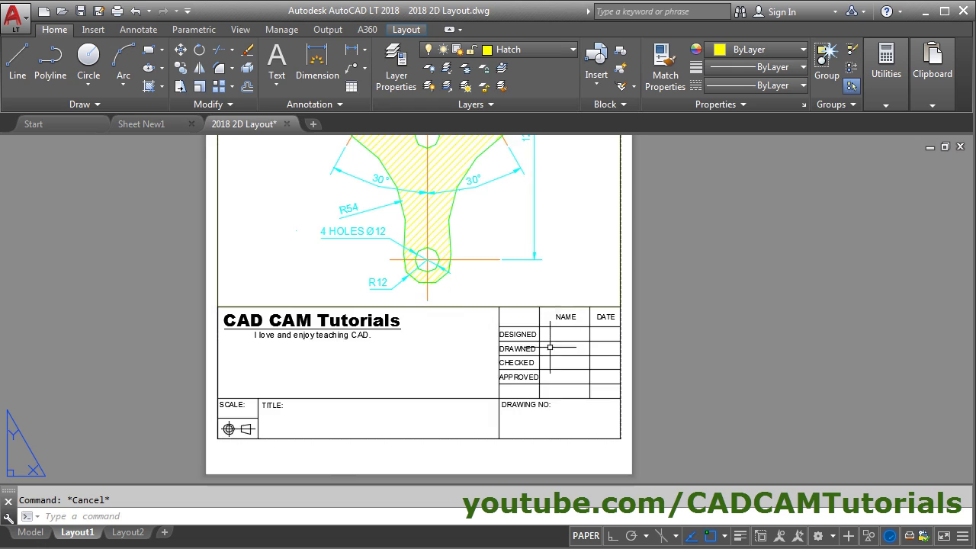
scroll(480, 357, up, 2)
scroll(505, 353, up, 2)
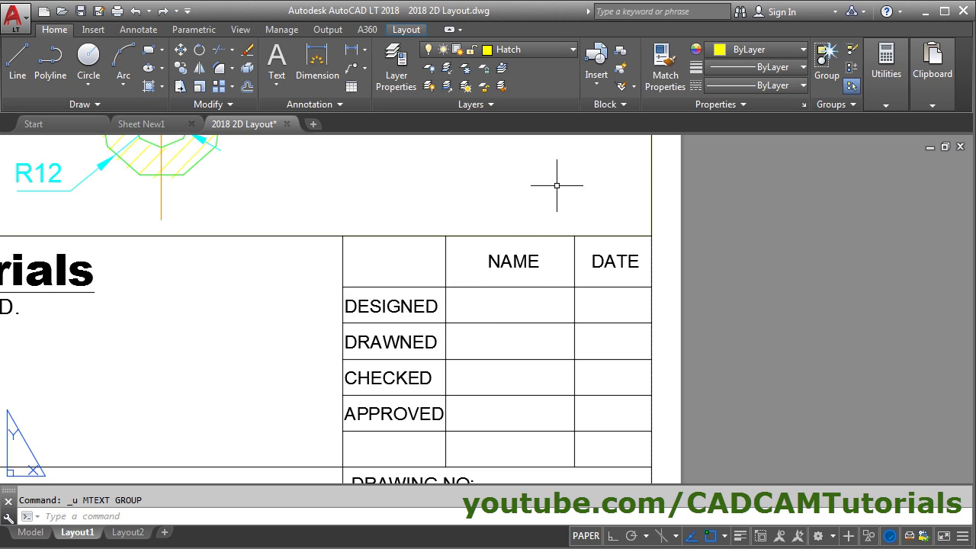
click(529, 48)
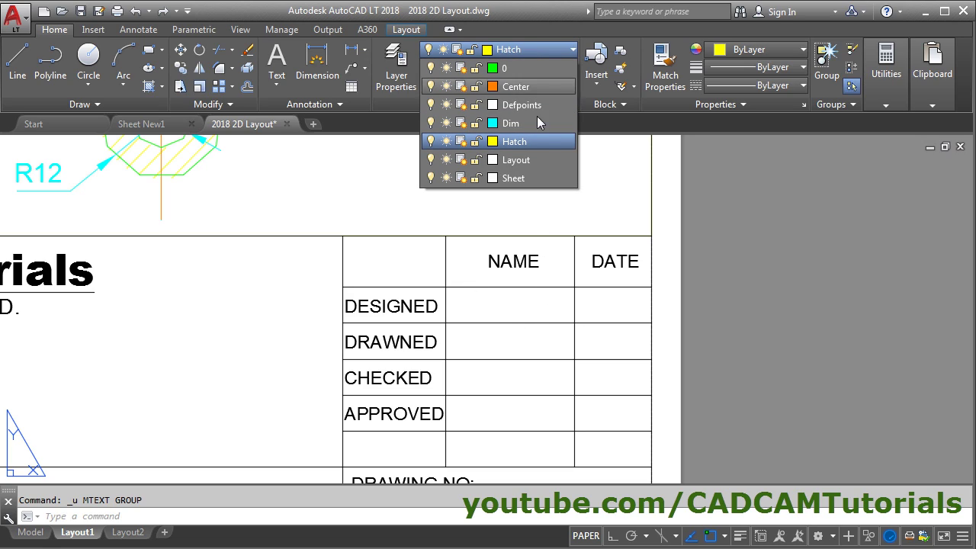
click(522, 177)
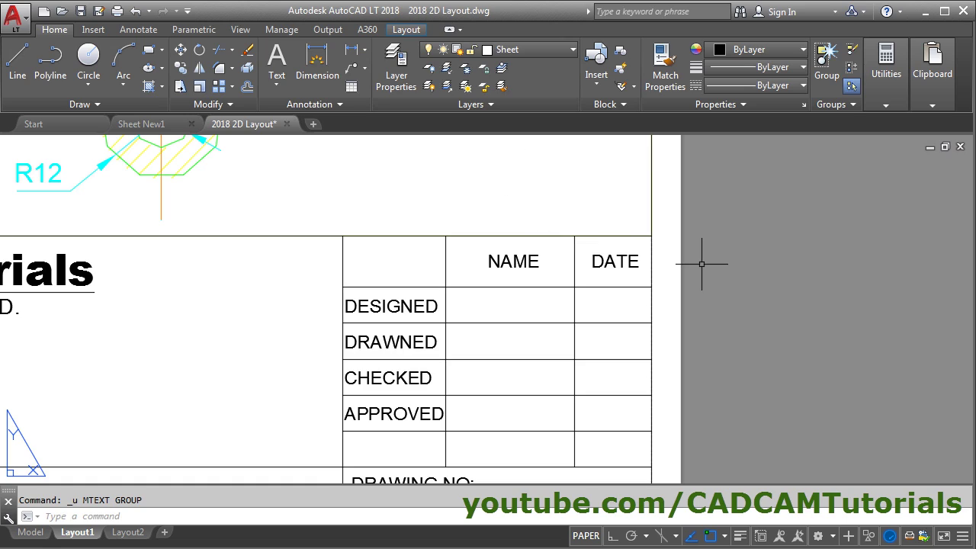
Add multiline text CAD CAM with a height of 2.5 in the NAME cell of the DESIGNED row.
scroll(459, 347, up, 2)
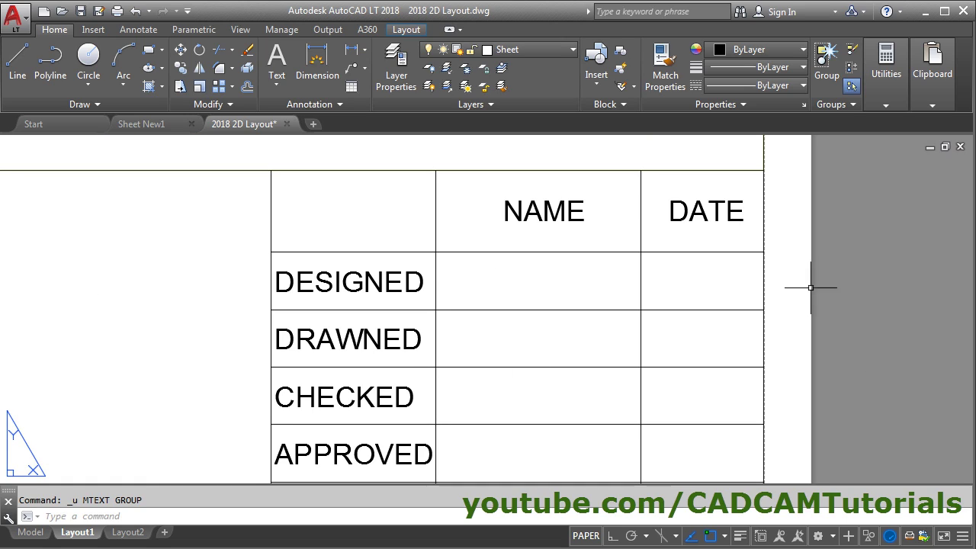
middle_drag(812, 285, 773, 272)
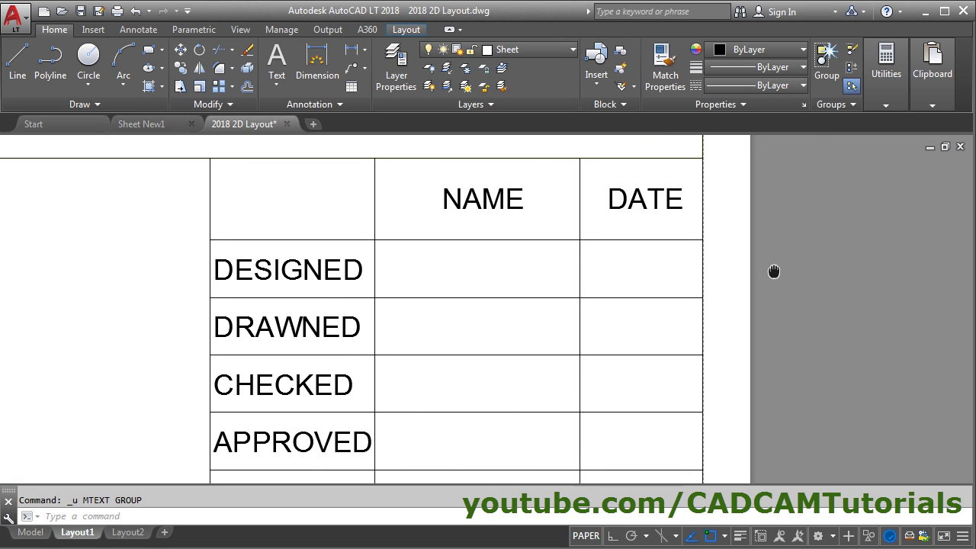
click(275, 85)
click(309, 115)
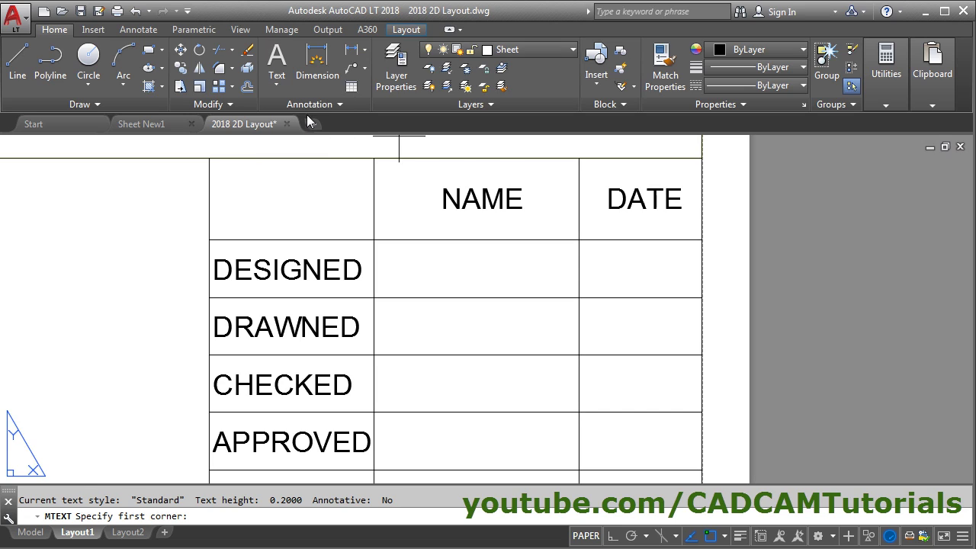
click(374, 240)
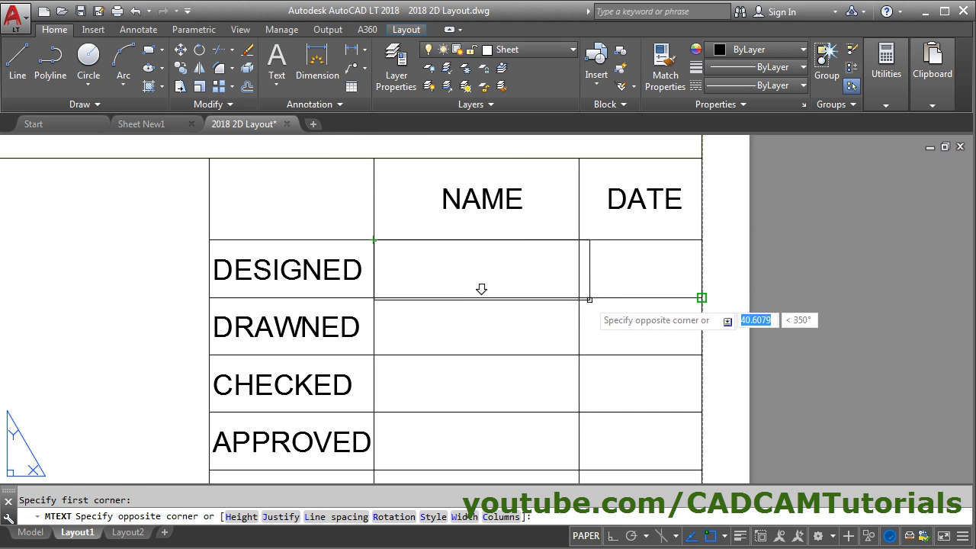
click(579, 297)
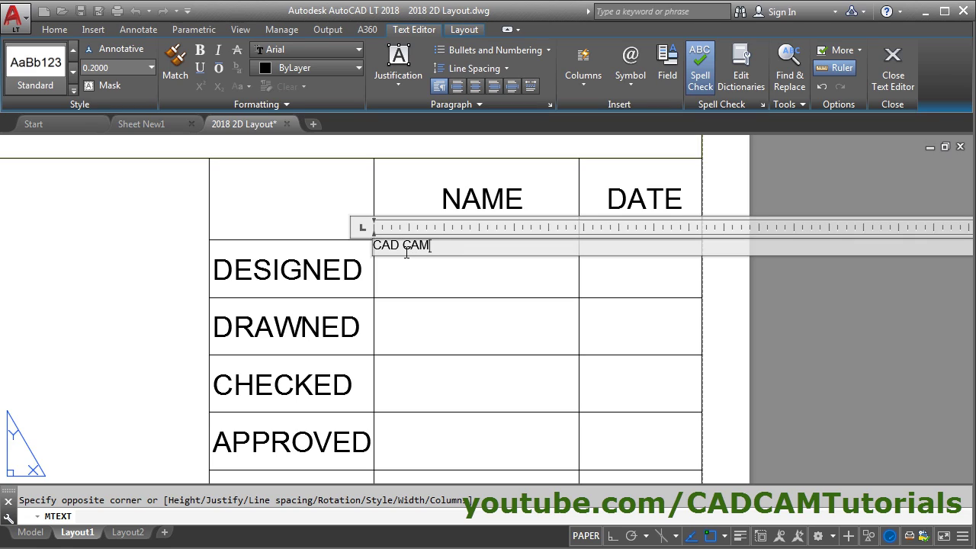
drag(440, 245, 371, 245)
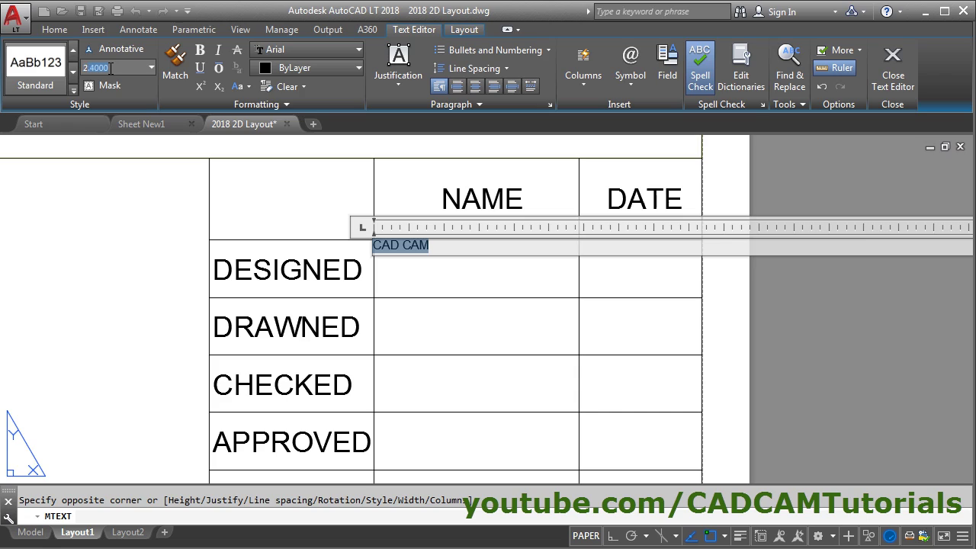
key(Return)
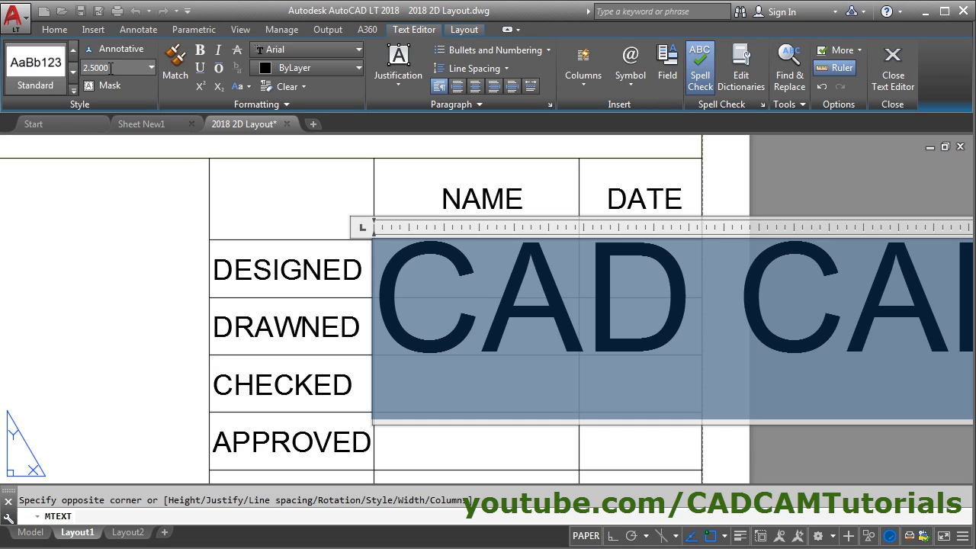
click(784, 457)
Move the CAD CAM text down and inward to the middle of the DESIGNED row's NAME cell.
middle_drag(483, 267, 503, 303)
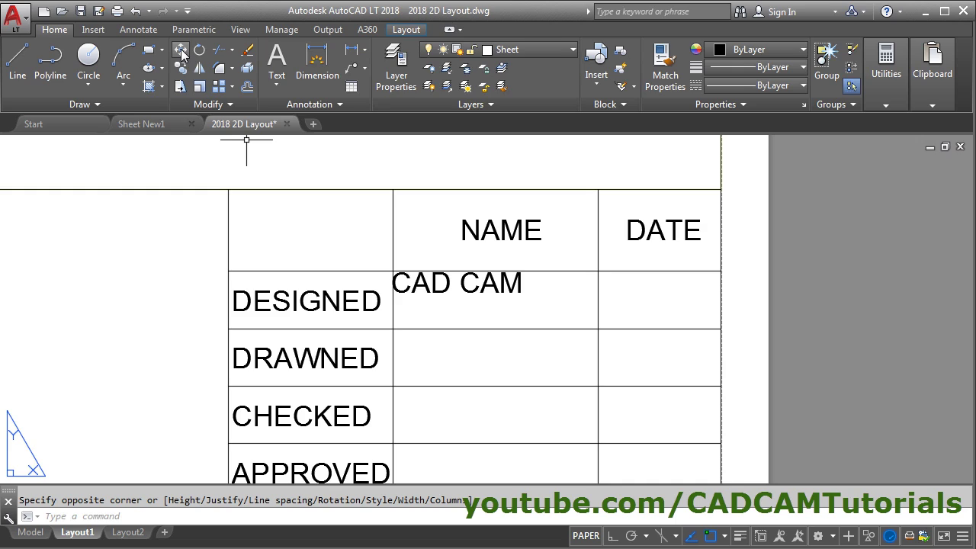
click(181, 51)
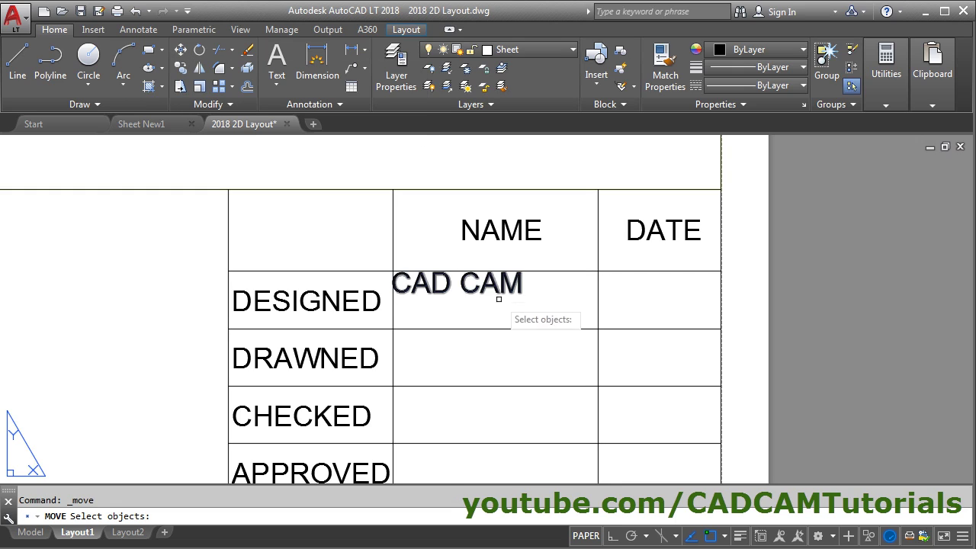
click(481, 283)
key(Return)
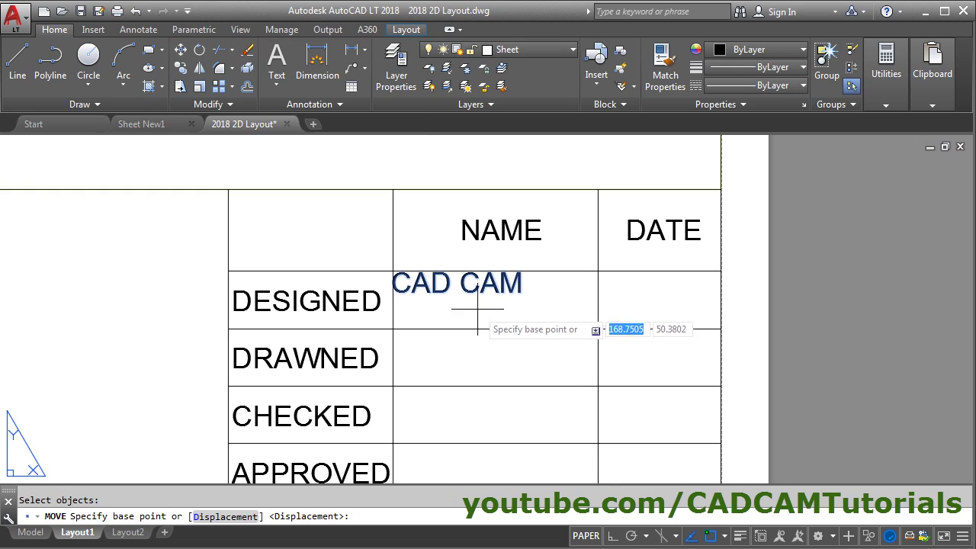
scroll(448, 288, up, 2)
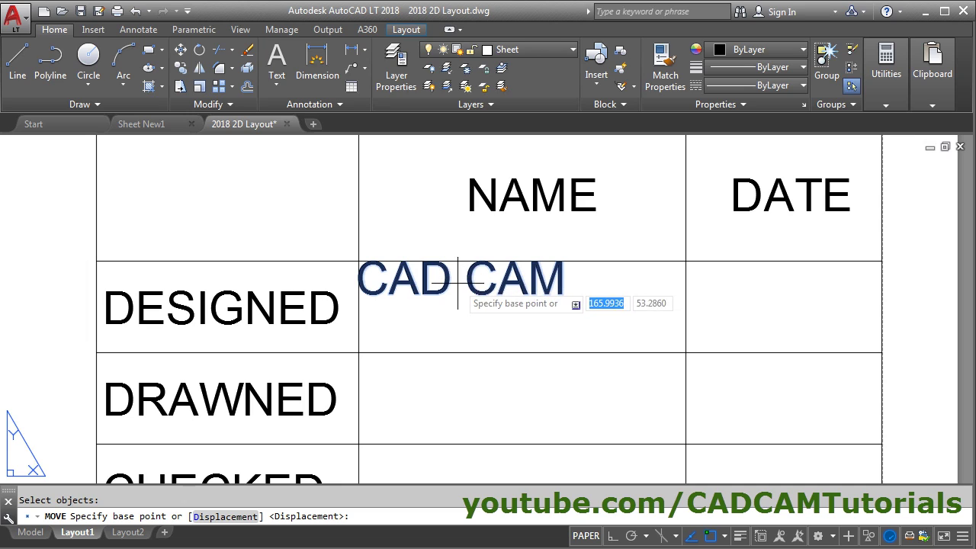
click(459, 279)
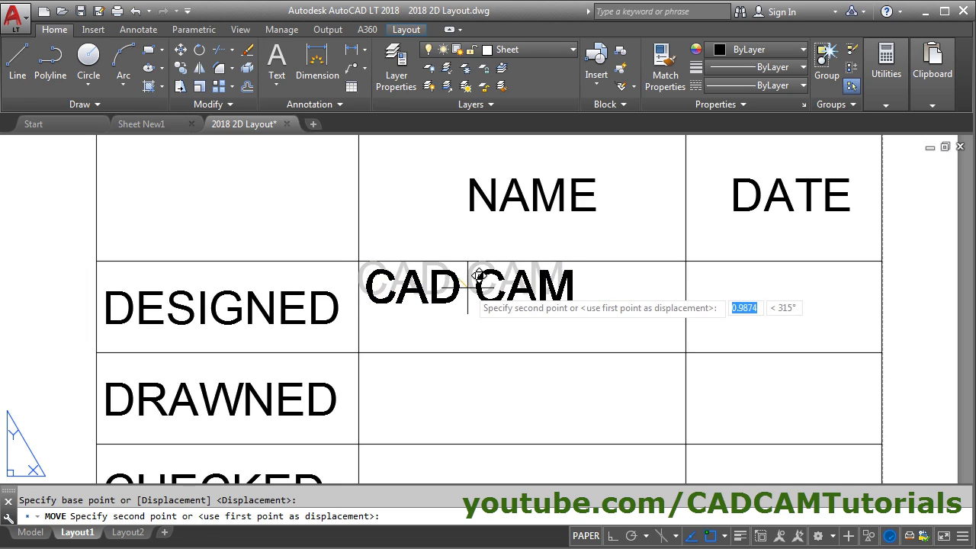
click(503, 307)
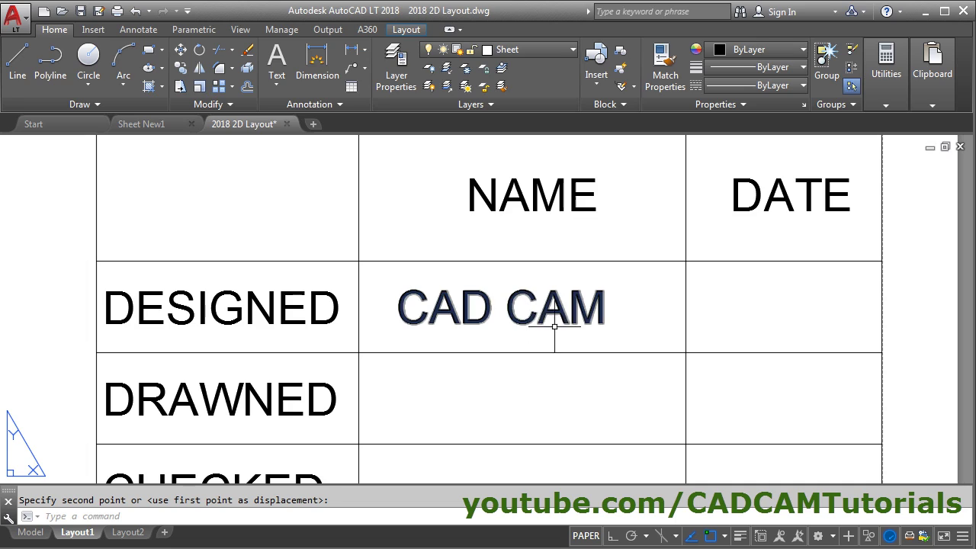
Copy the CAD CAM text into the DRAWNED row, using the upper-left corner of the DESIGNED name cell as base point.
scroll(524, 286, down, 2)
scroll(524, 286, down, 2)
middle_drag(536, 298, 537, 277)
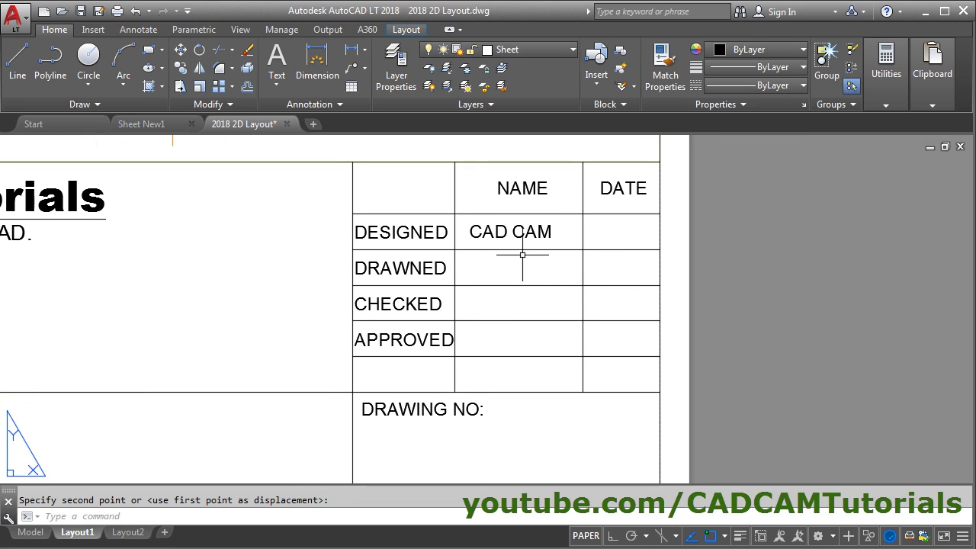
middle_drag(422, 226, 443, 258)
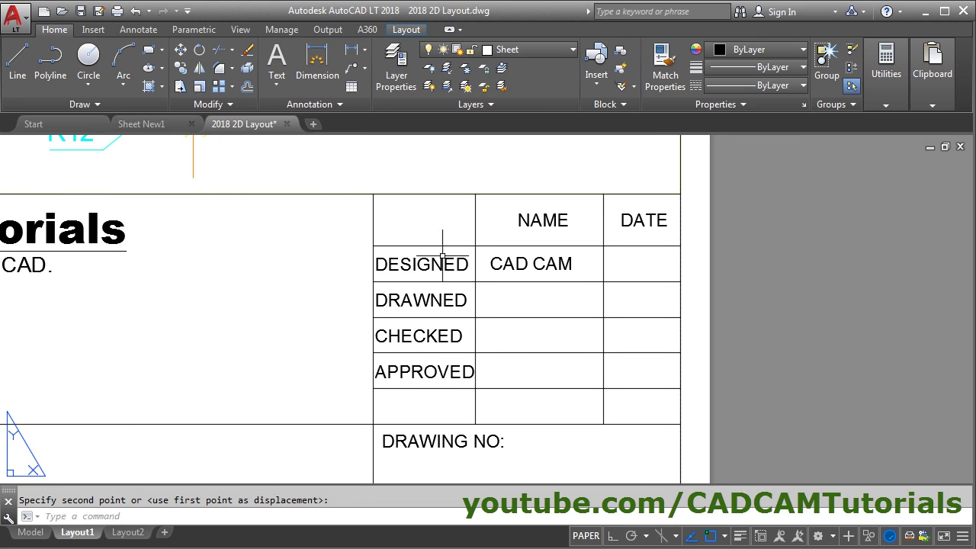
click(182, 73)
click(536, 264)
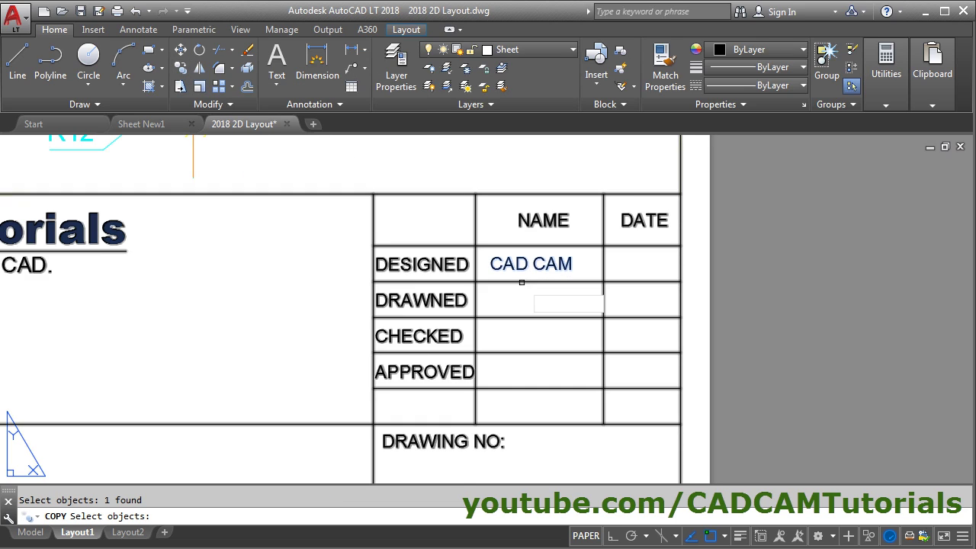
key(Return)
scroll(500, 258, up, 1)
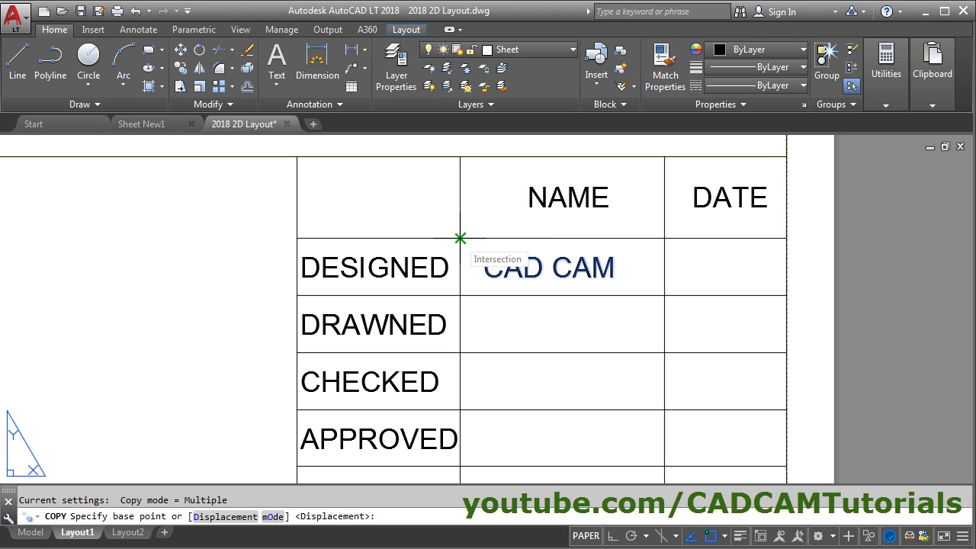
click(461, 238)
click(461, 296)
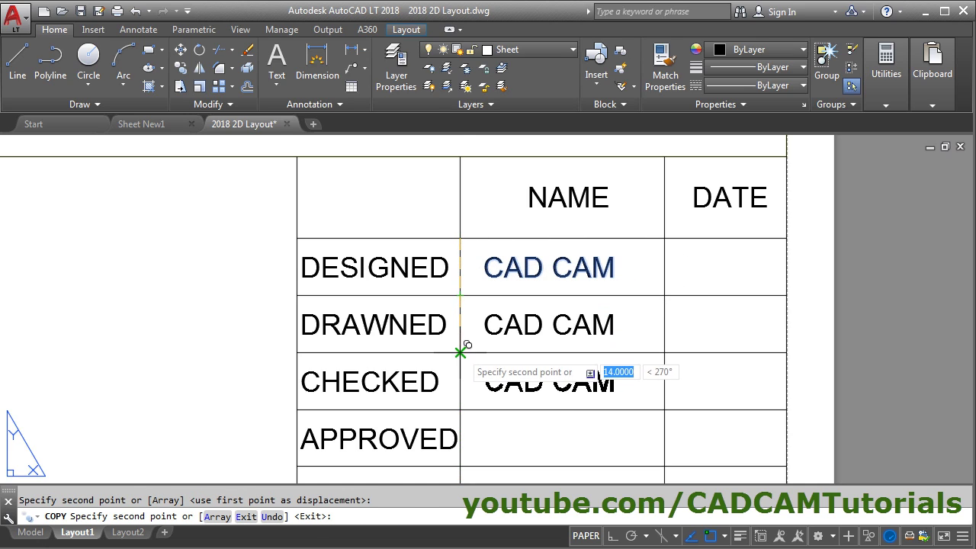
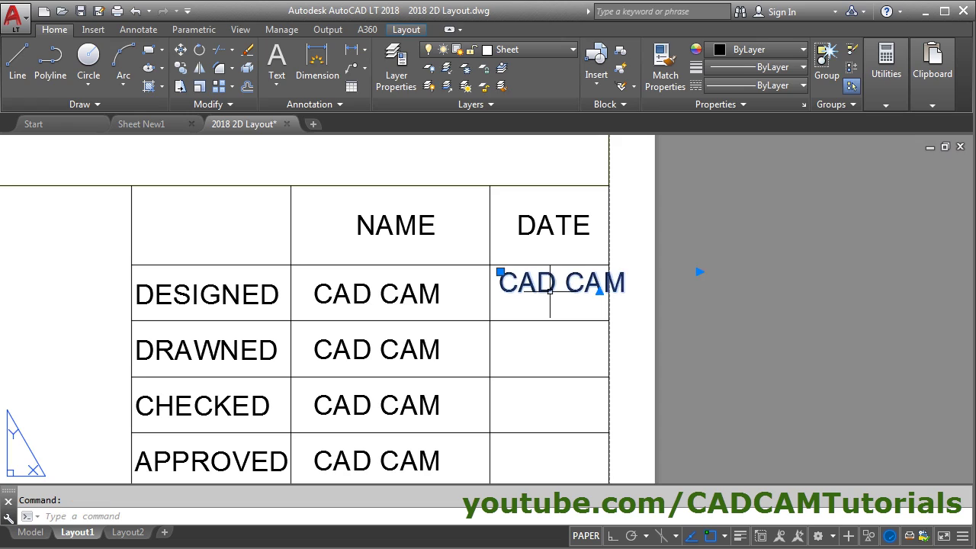
Replace the CAD CAM text in the DESIGNED row's DATE cell with 4/4/2019.
click(504, 280)
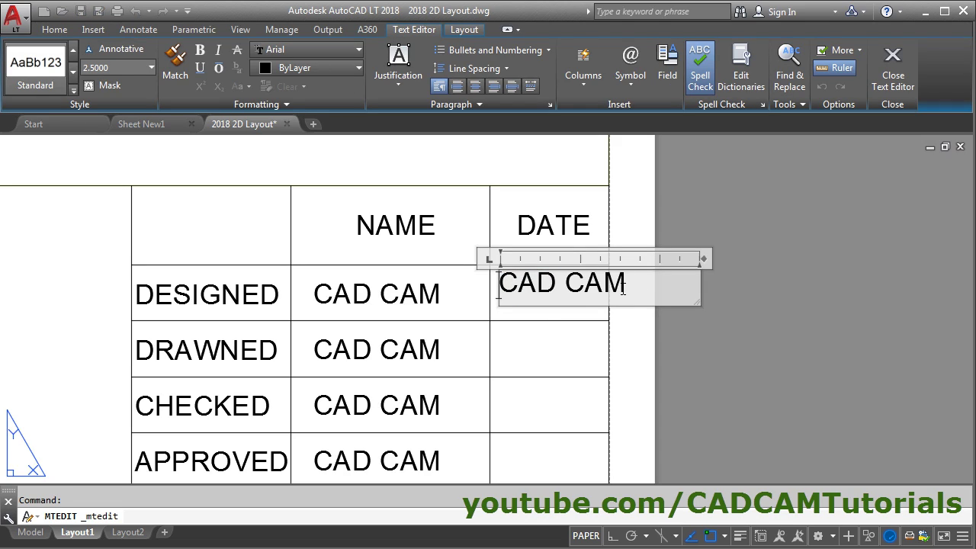
drag(623, 285, 460, 288)
text(4/4/2019)
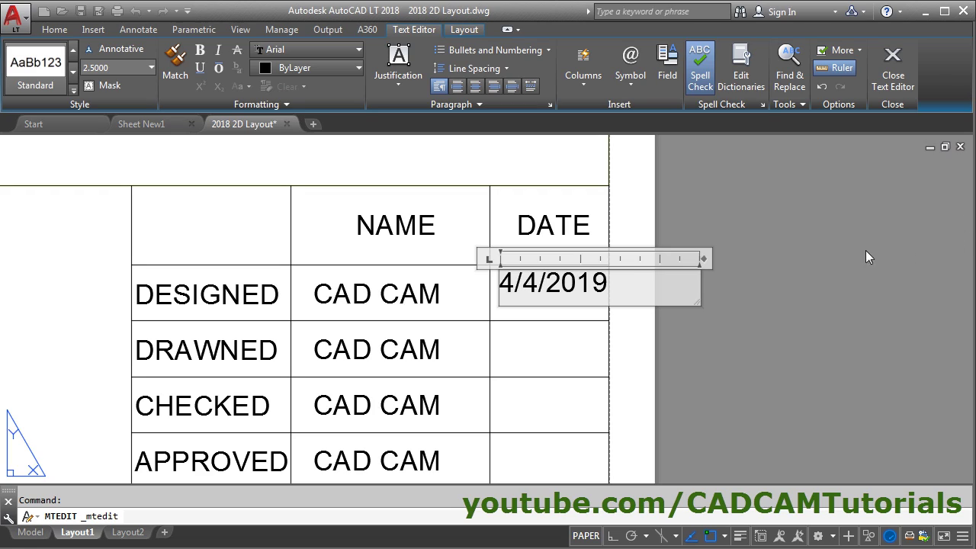
click(755, 349)
Move the 4/4/2019 text so it sits centred inside the DESIGNED row's DATE cell.
scroll(626, 309, up, 4)
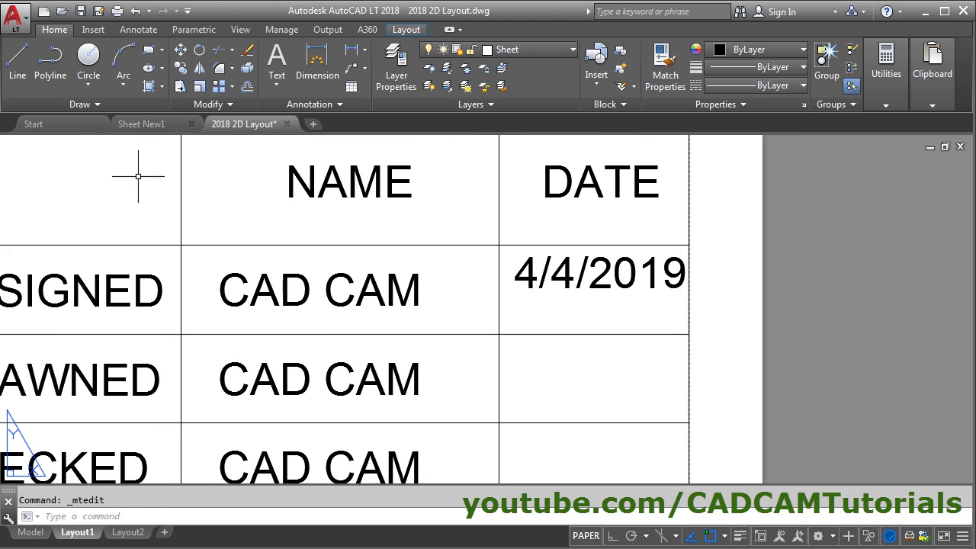
click(564, 283)
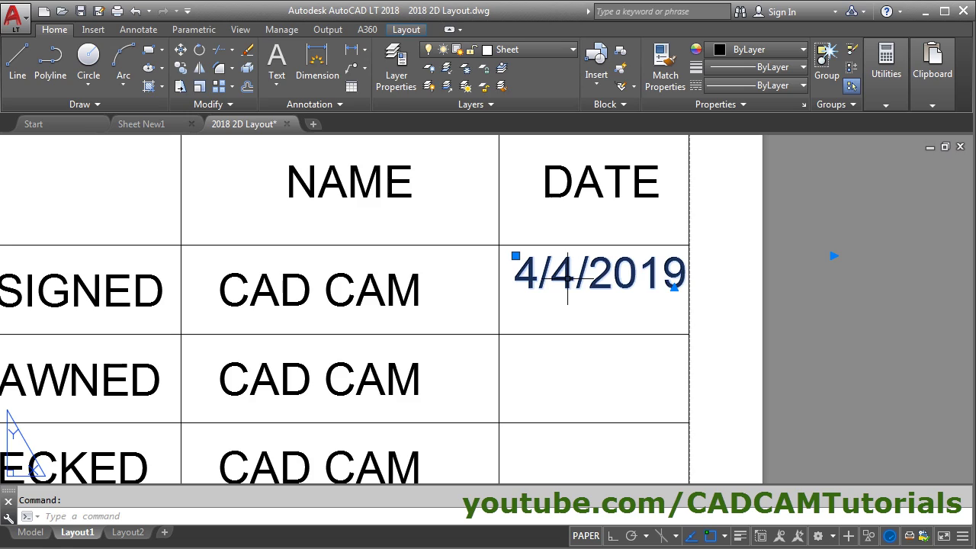
drag(567, 283, 563, 305)
Copy the 4/4/2019 text from the DESIGNED row into the DATE cells of the DRAWNED, CHECKED and APPROVED rows.
scroll(740, 324, down, 4)
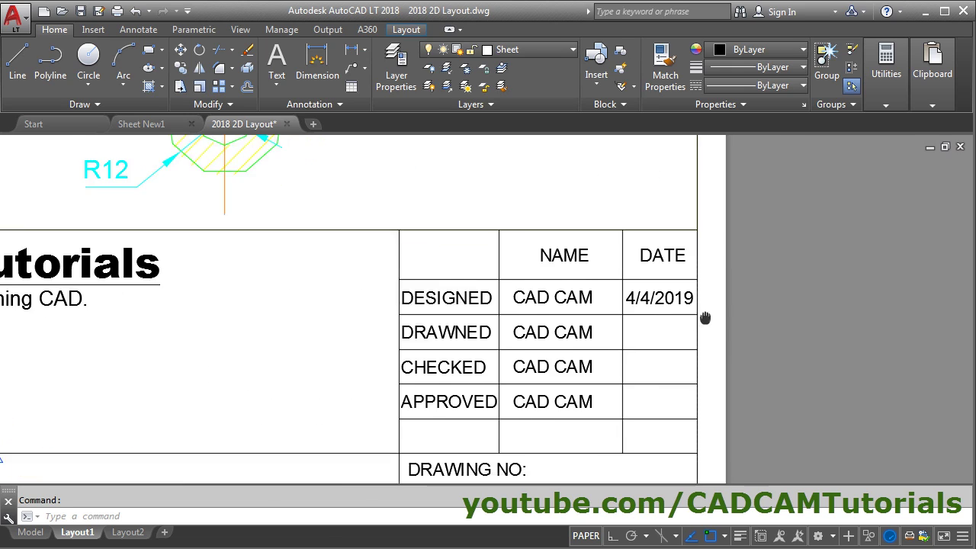
scroll(632, 283, up, 2)
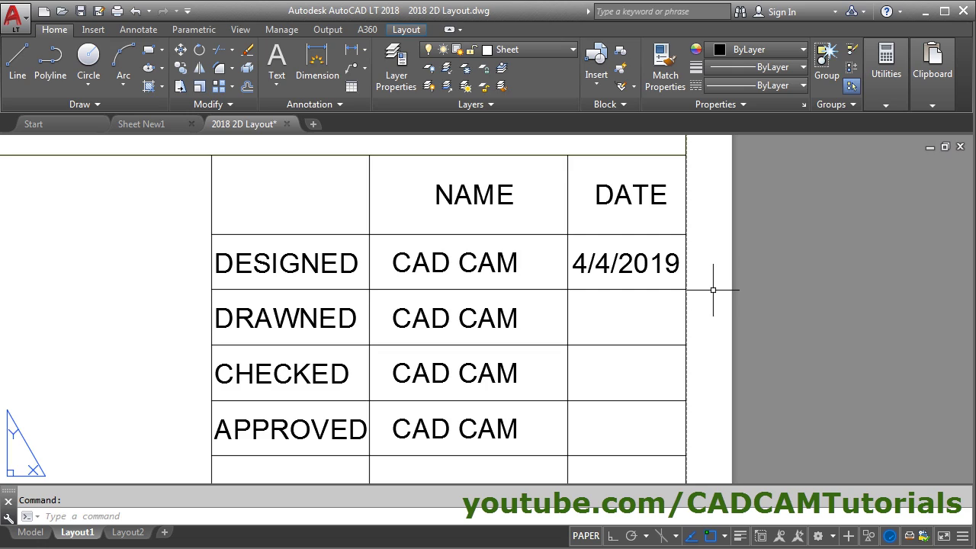
text(CO)
key(Return)
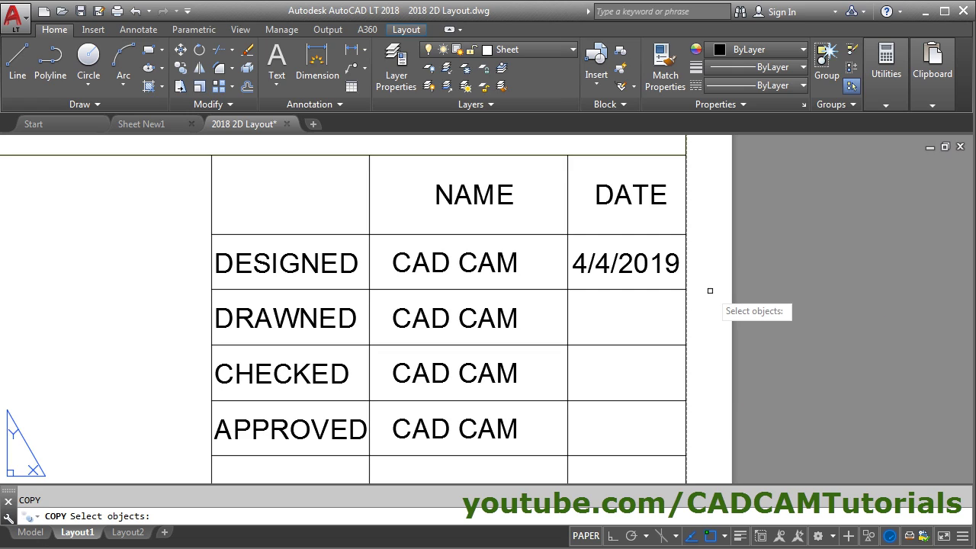
click(630, 268)
key(Return)
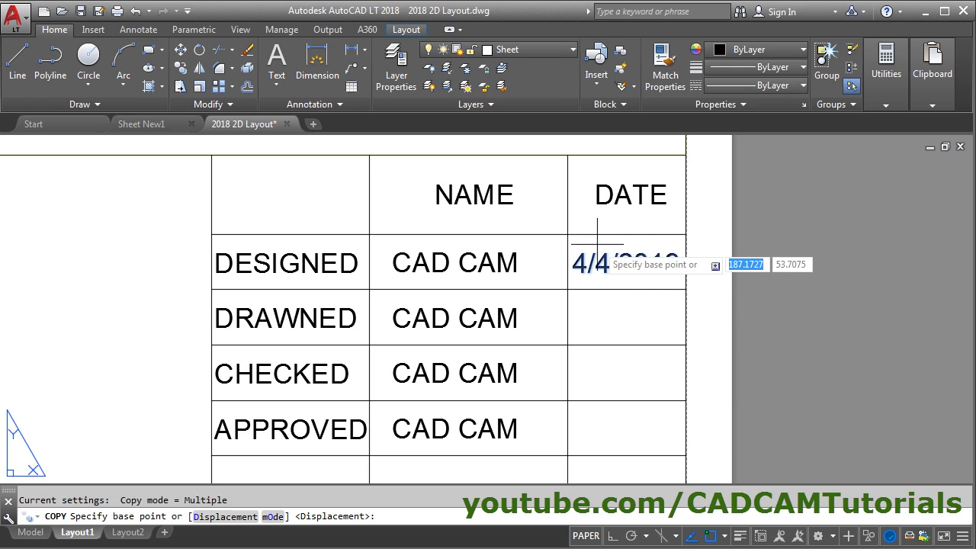
click(567, 235)
click(567, 290)
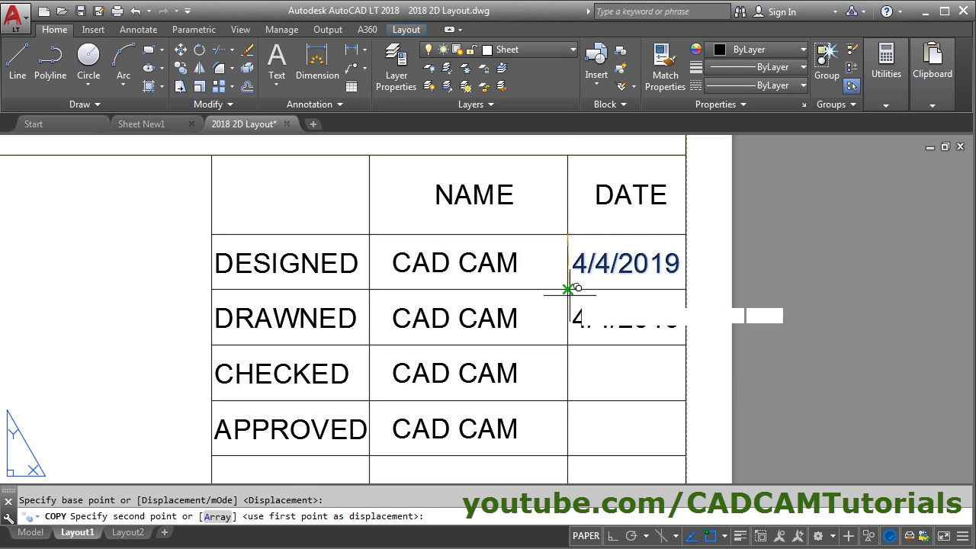
click(568, 346)
click(568, 401)
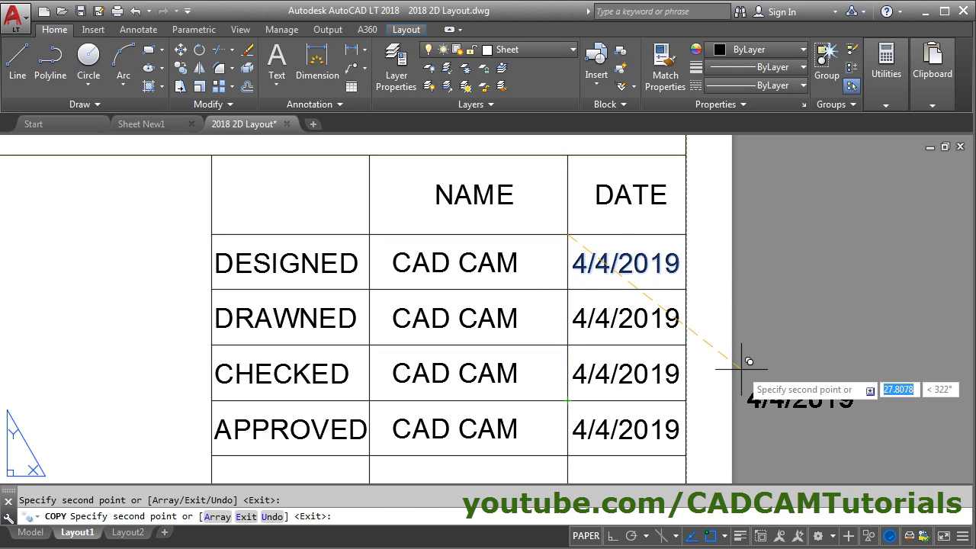
key(Return)
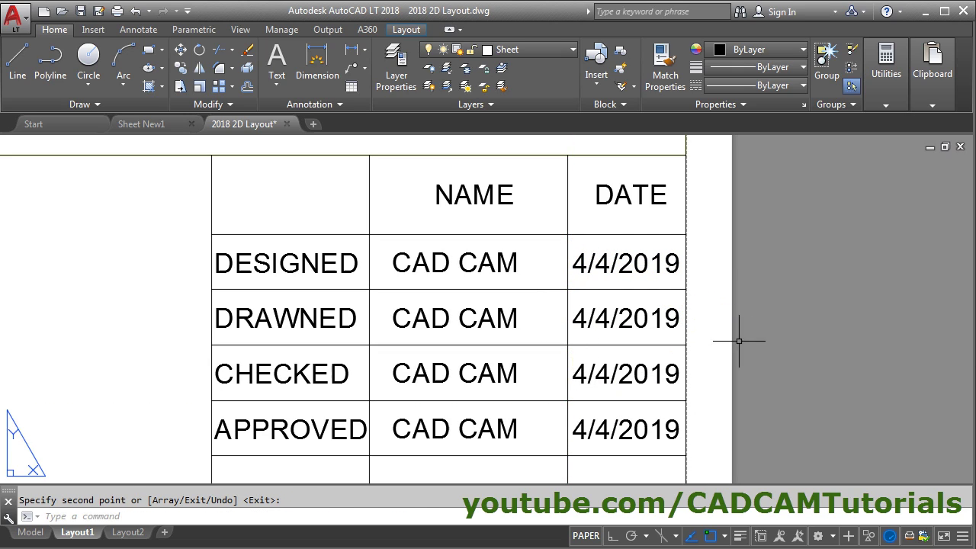
Change the DATE cell text to 6/4/2019 in the DRAWNED row and to 8/4/2019 in the CHECKED row.
double_click(614, 320)
drag(588, 319, 571, 319)
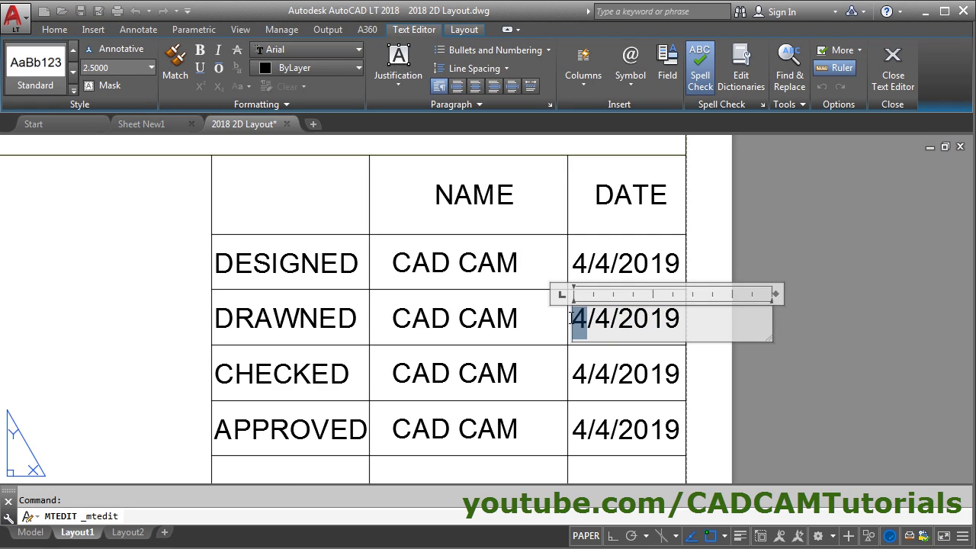
text(6)
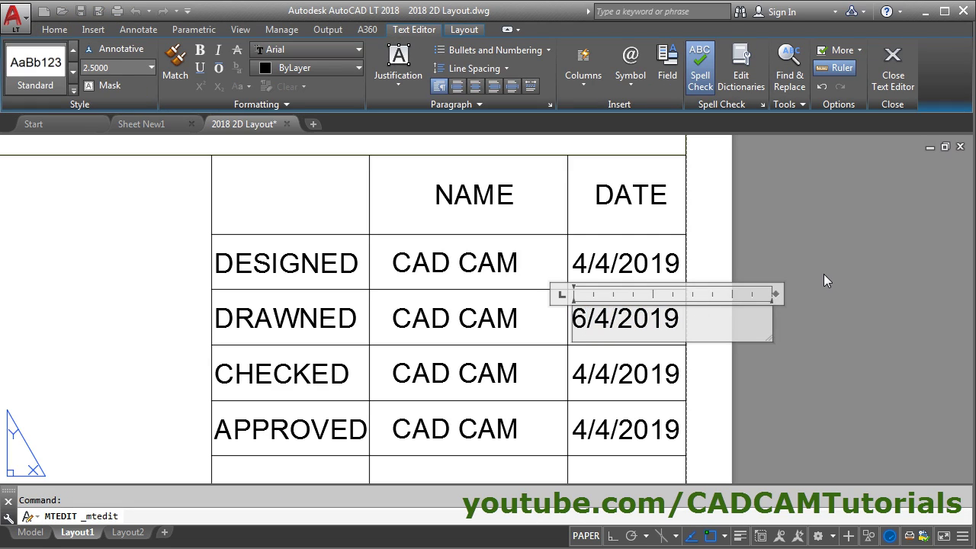
click(827, 372)
double_click(625, 380)
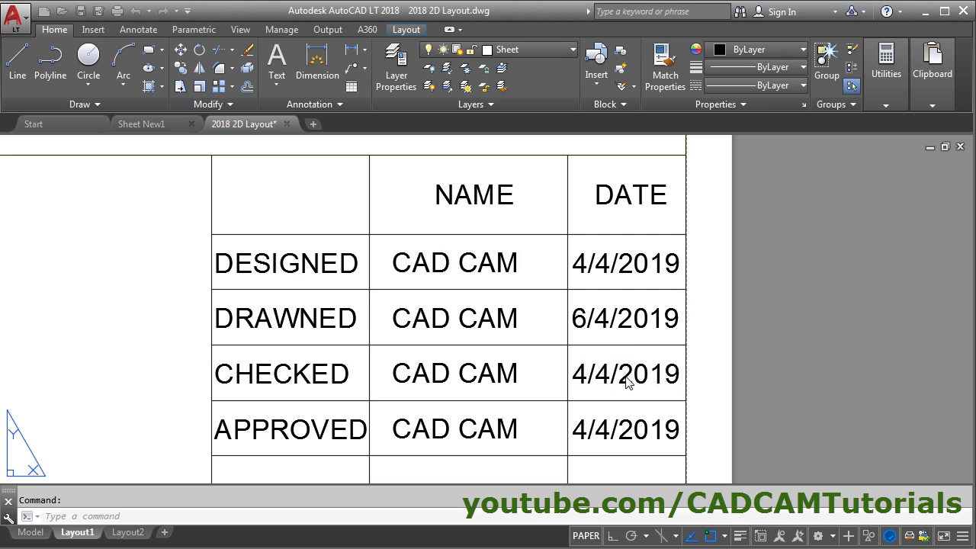
drag(587, 373, 575, 374)
text(8)
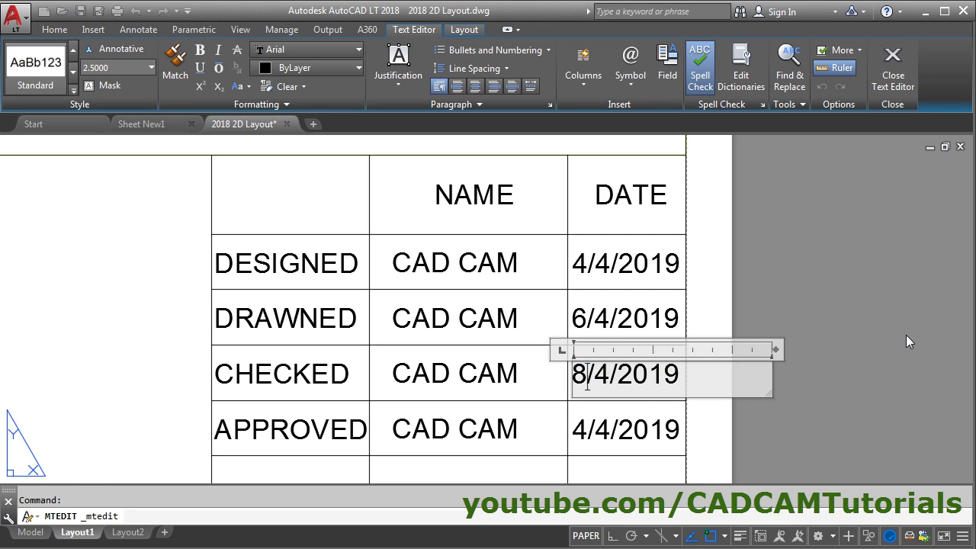
click(874, 350)
Change the date in the APPROVED row's DATE cell to 10/4/2019.
double_click(596, 432)
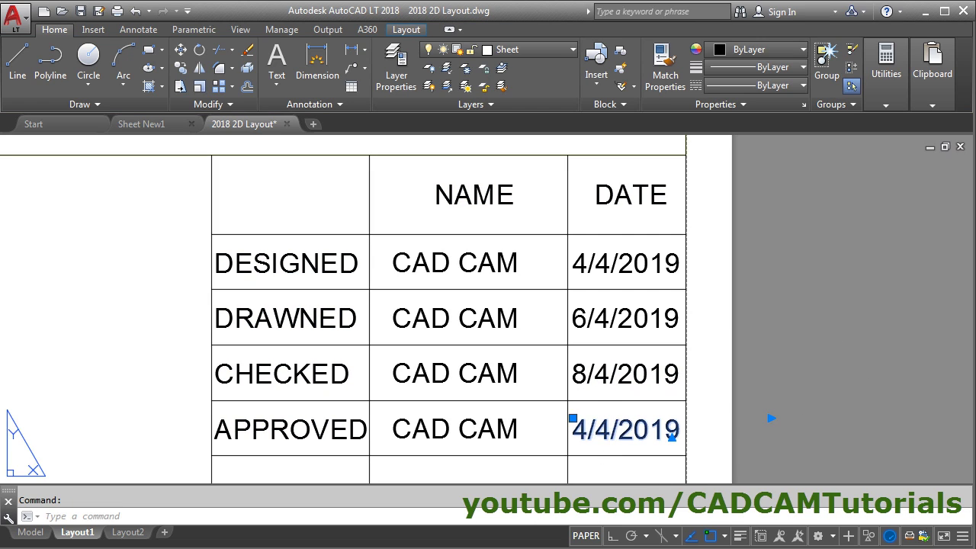
text(10)
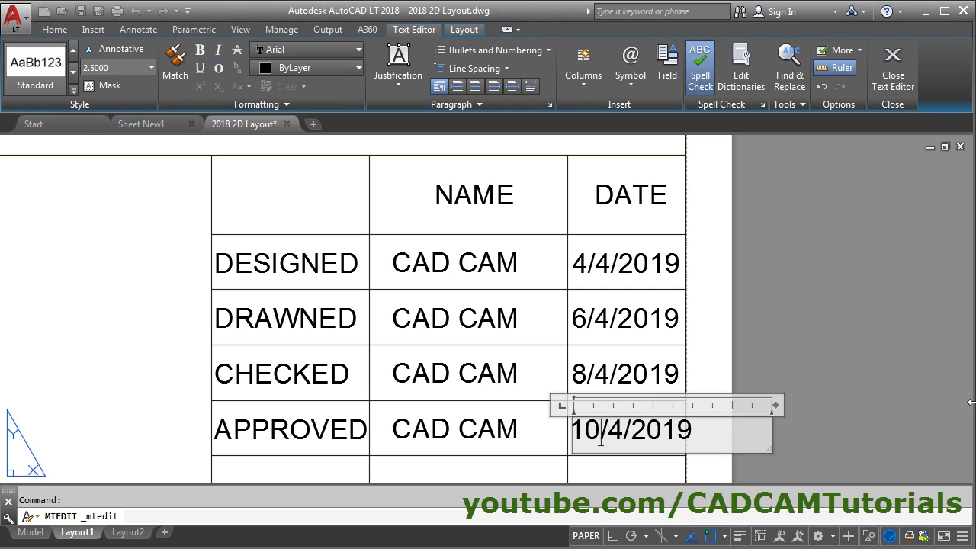
click(845, 403)
Set the text height of the 10/4/2019 date in the APPROVED row to 2.4.
scroll(693, 457, up, 2)
middle_drag(693, 457, 694, 369)
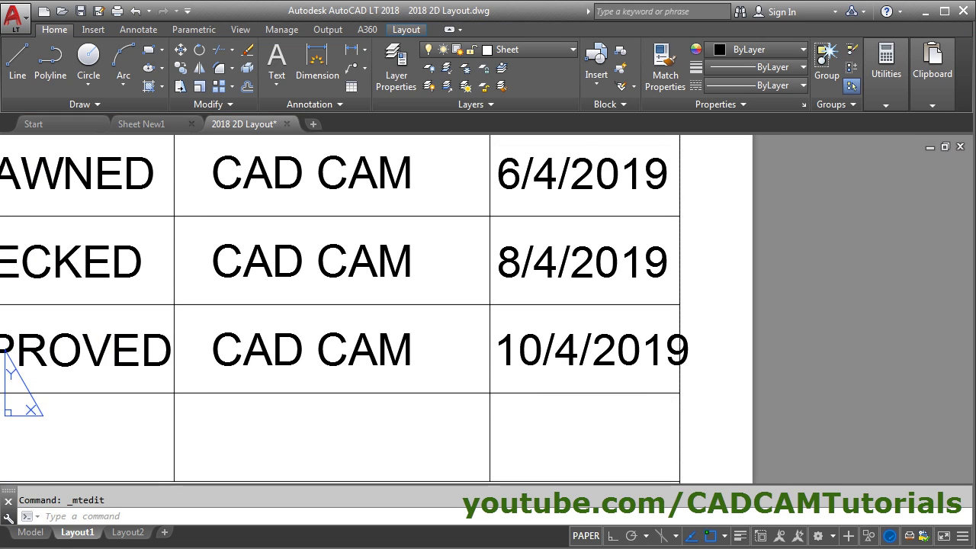
scroll(671, 381, up, 3)
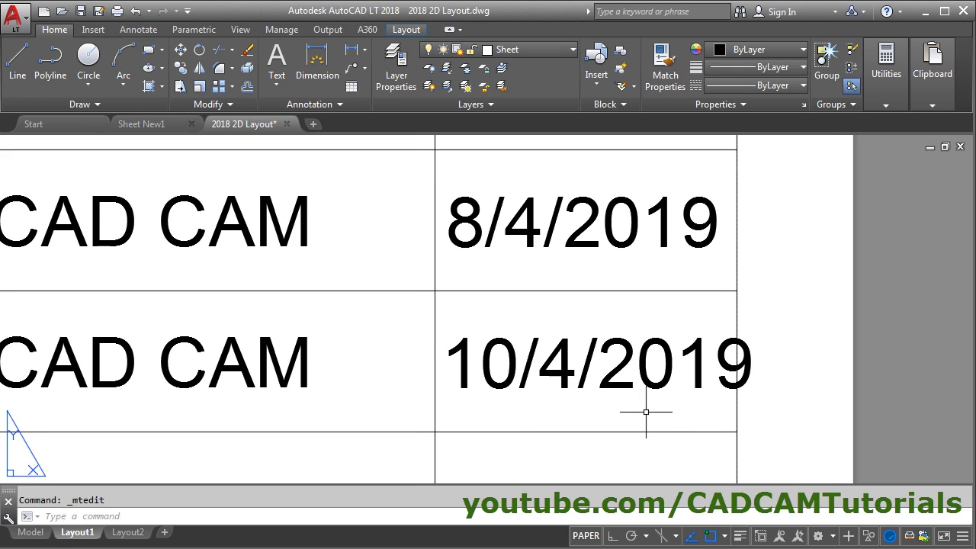
click(620, 372)
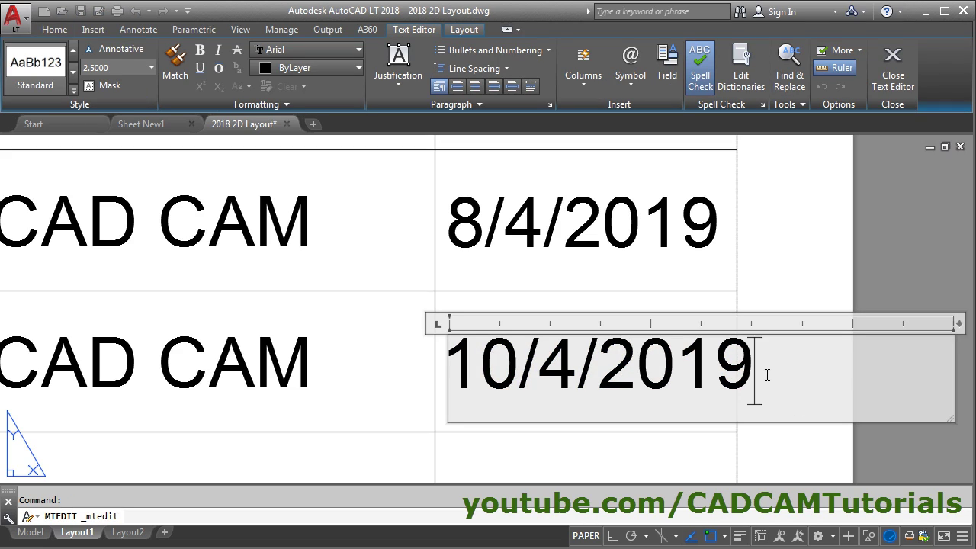
drag(767, 376, 458, 373)
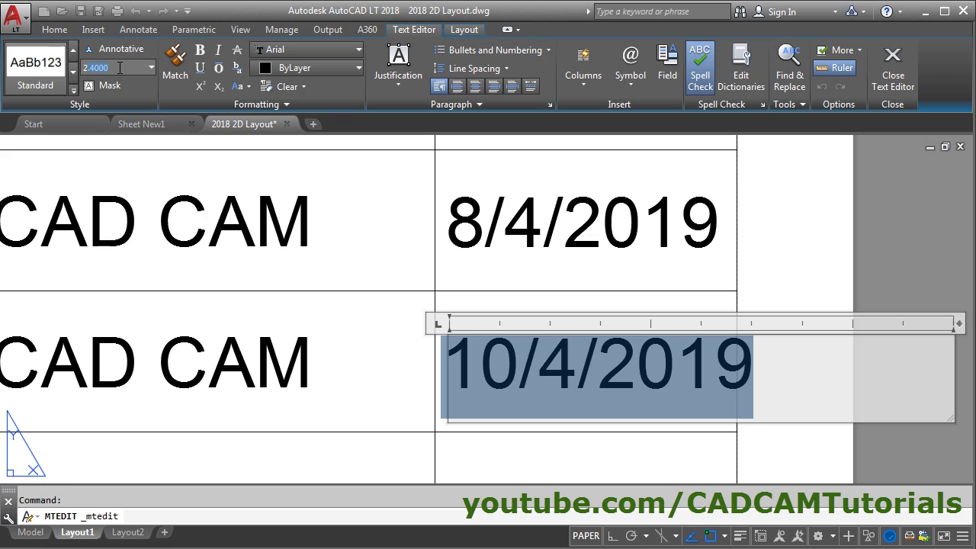
key(Return)
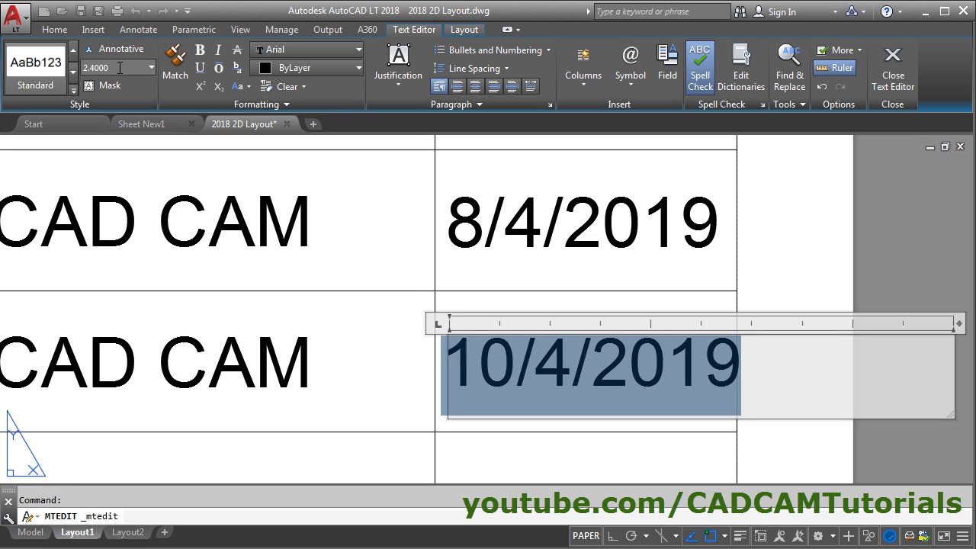
click(820, 253)
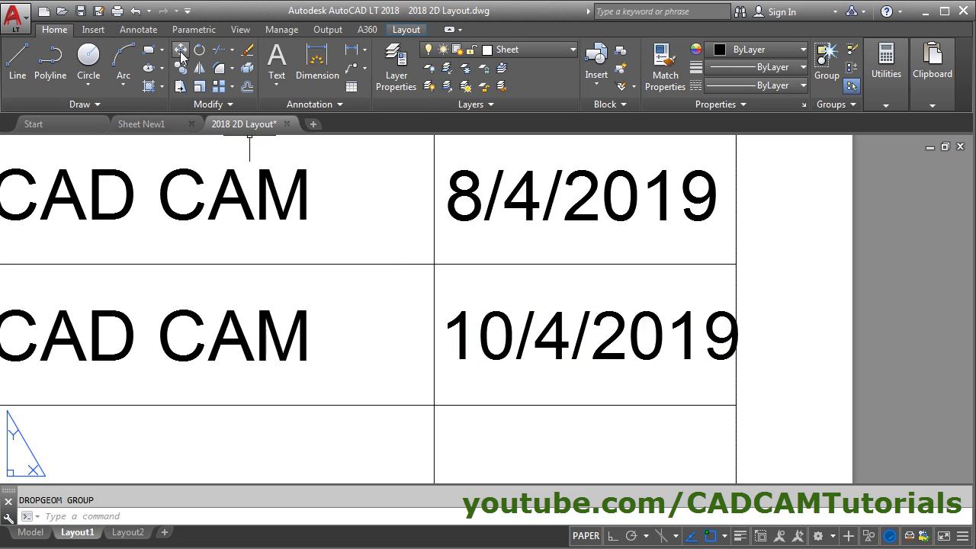
Move the 10/4/2019 text slightly so it fits inside the APPROVED row's DATE cell.
click(181, 52)
click(617, 363)
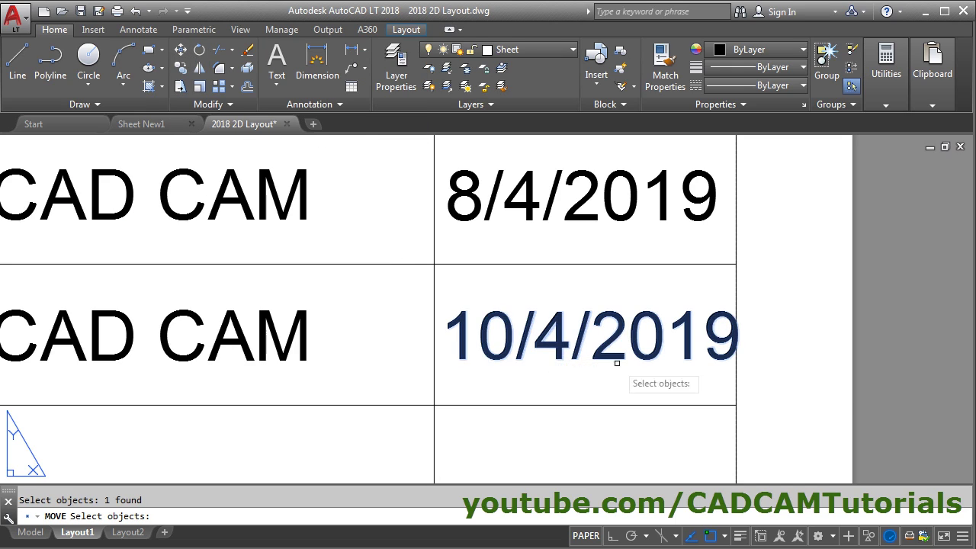
key(Return)
click(808, 331)
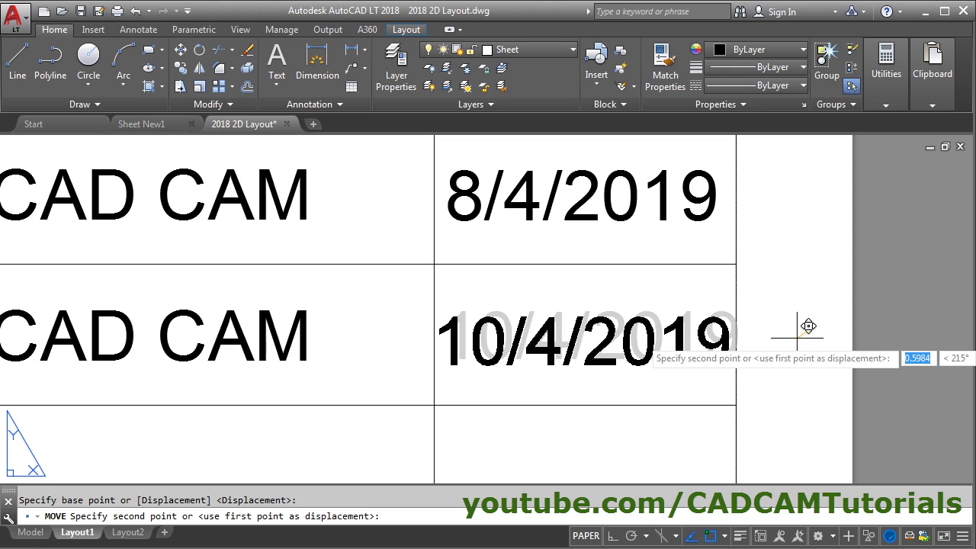
click(798, 335)
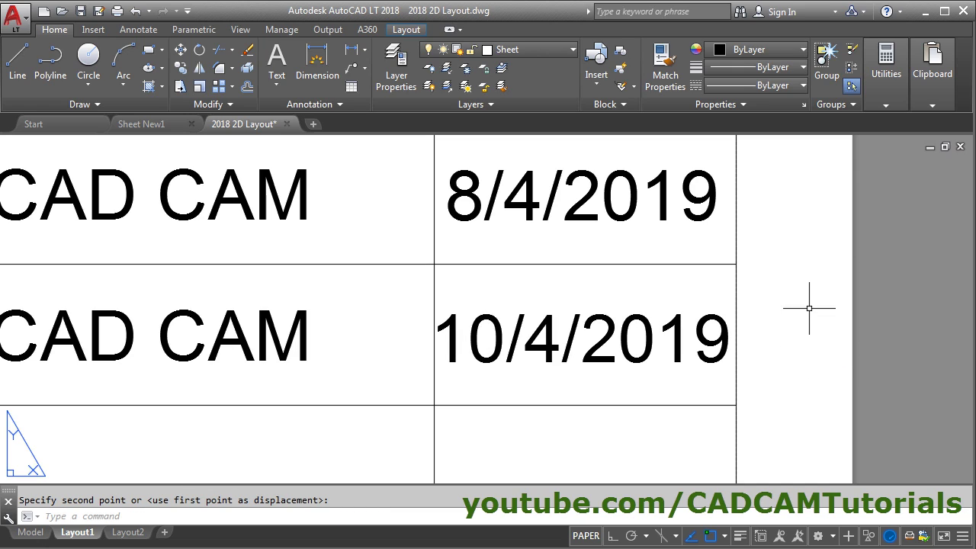
Replace the CAD CAM text in the DRAWING NO cell with 22568-DS-32564.
middle_click(759, 331)
middle_click(758, 331)
scroll(507, 358, up, 6)
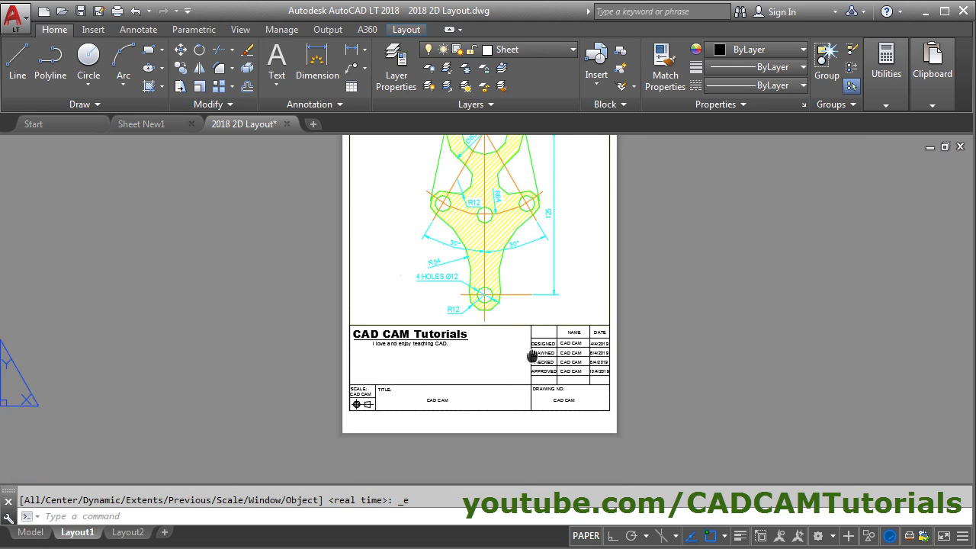
middle_drag(575, 339, 599, 376)
scroll(591, 385, up, 3)
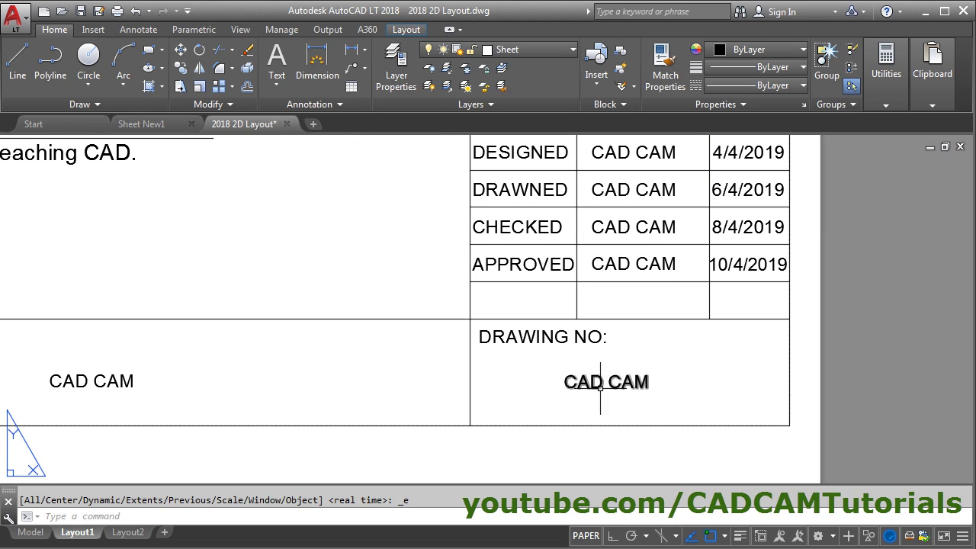
double_click(599, 386)
drag(662, 396, 524, 371)
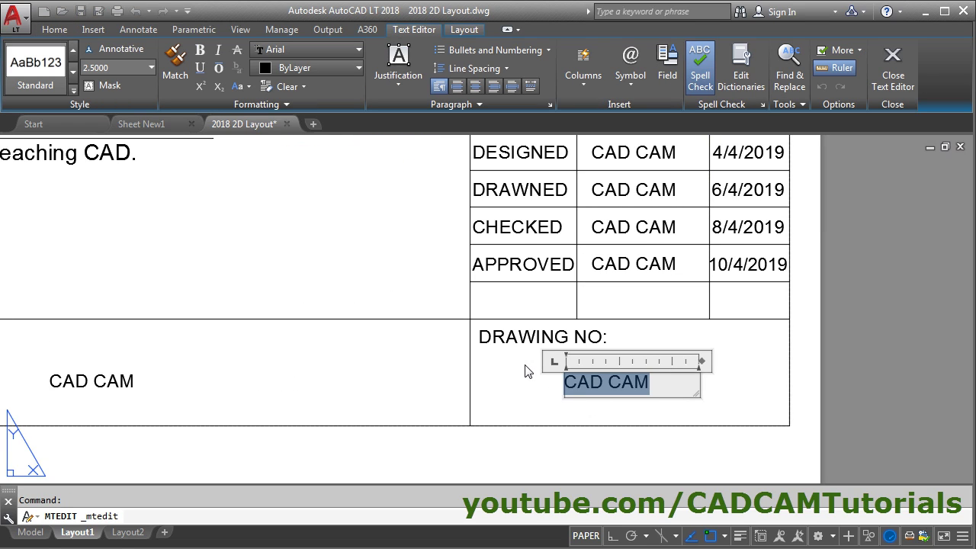
text(22568-DS-32564)
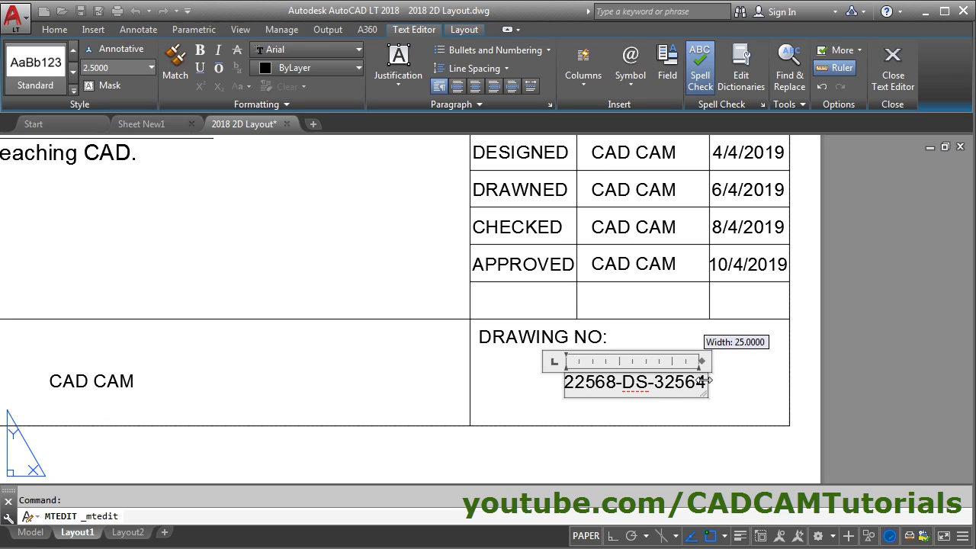
Set the drawing number text to height 5 and make it bold.
drag(706, 382, 267, 91)
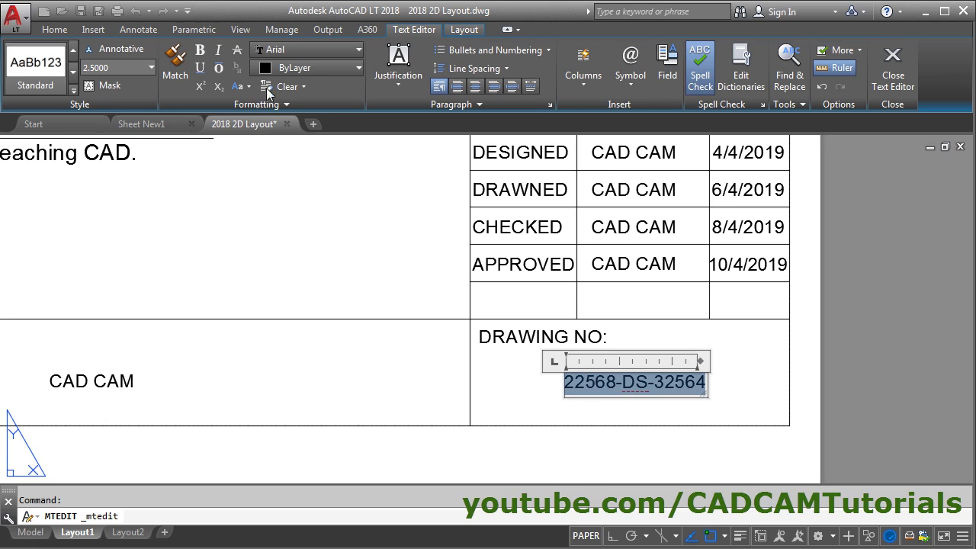
text(5)
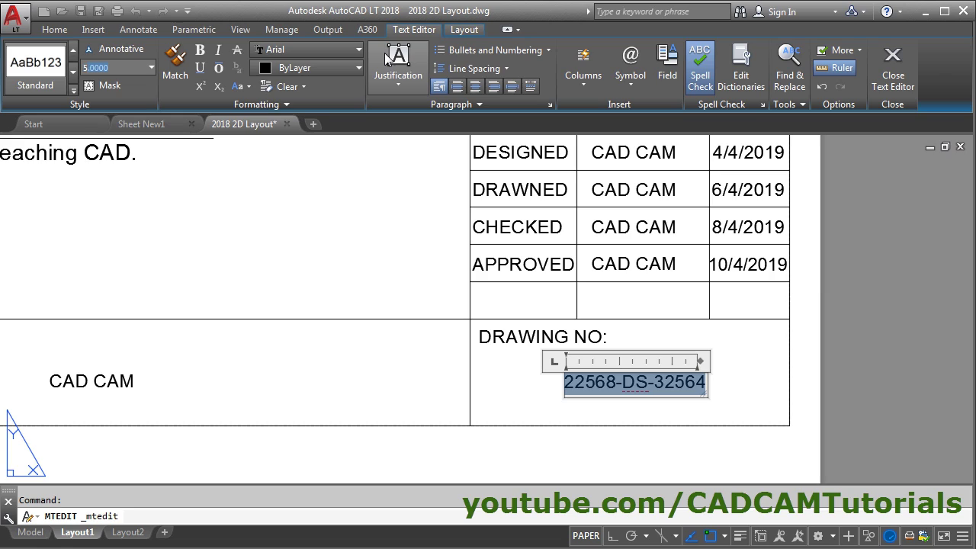
key(Return)
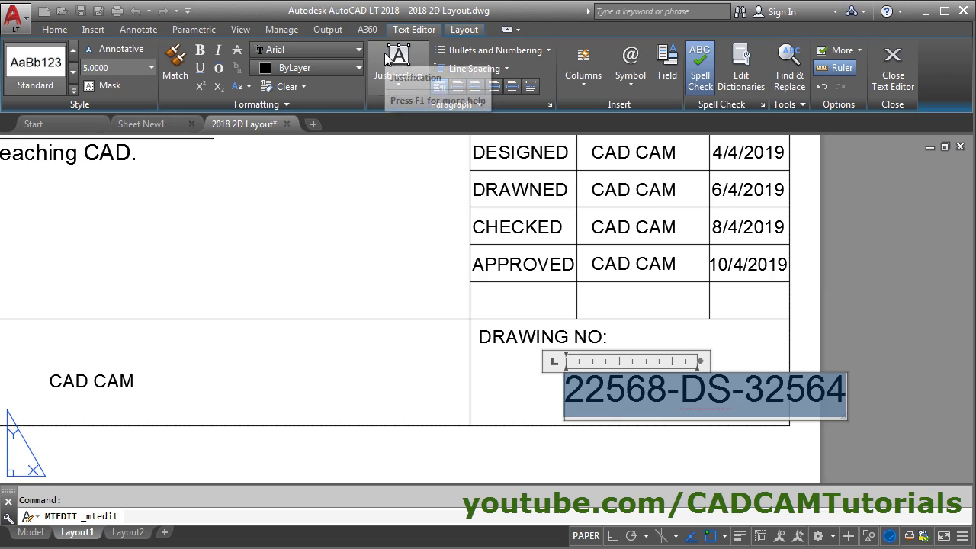
click(200, 51)
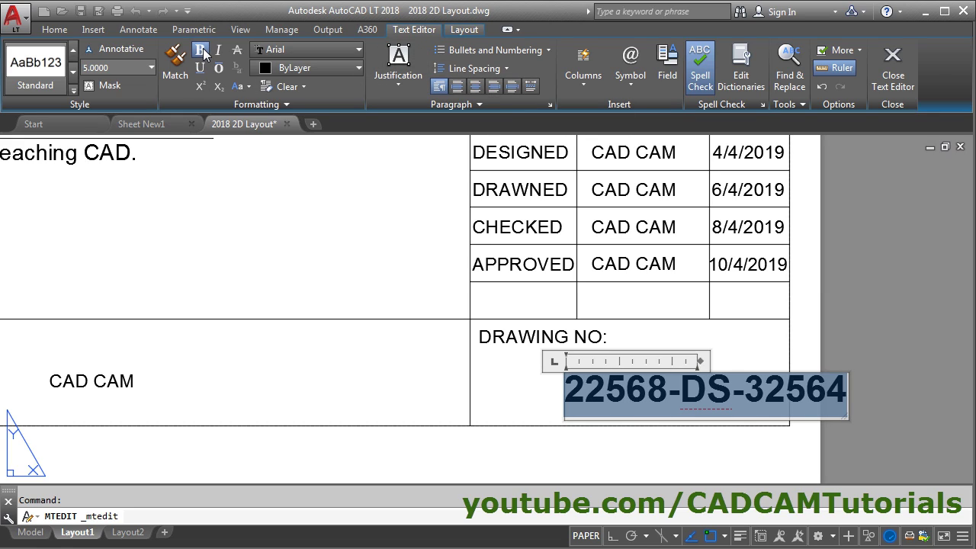
click(875, 442)
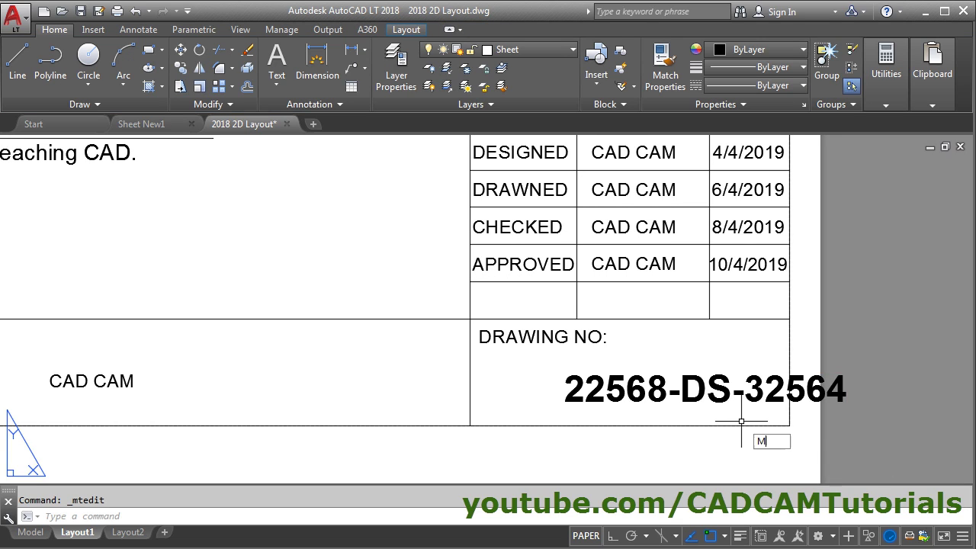
Move the drawing number text so it sits centred inside the DRAWING NO cell.
text(M)
key(Return)
click(762, 390)
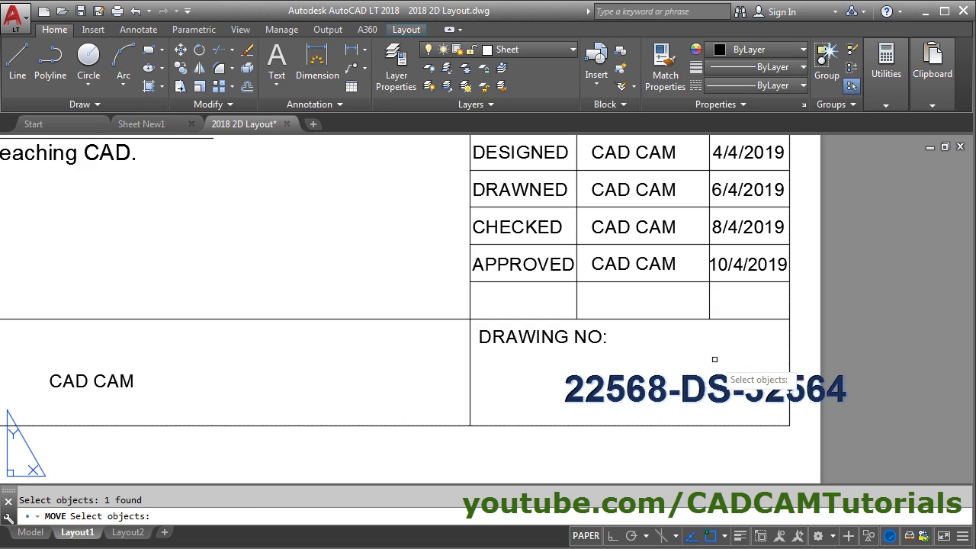
key(Return)
click(721, 360)
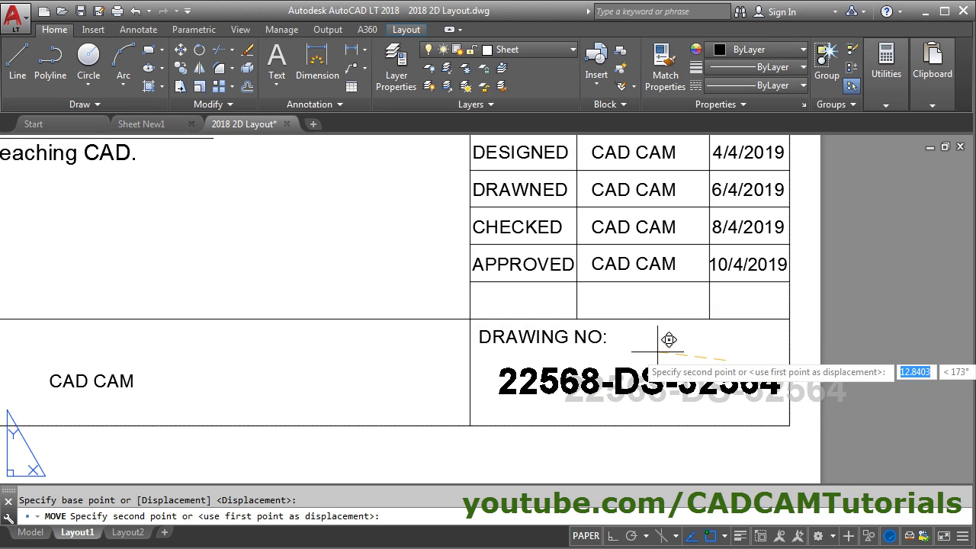
click(652, 349)
Replace the CAD CAM text in the TITLE cell with SUSPENSION.
middle_drag(578, 417, 700, 412)
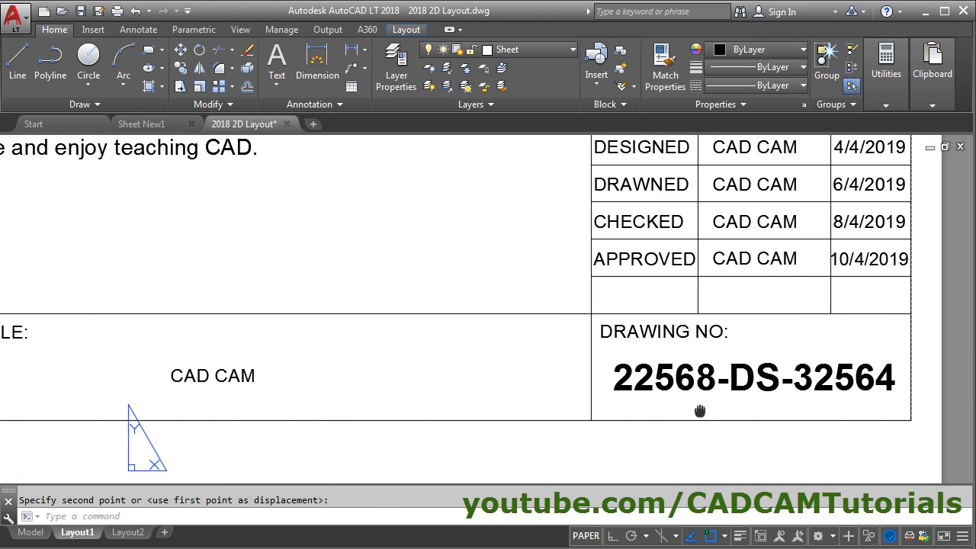
scroll(700, 412, down, 2)
scroll(625, 420, up, 2)
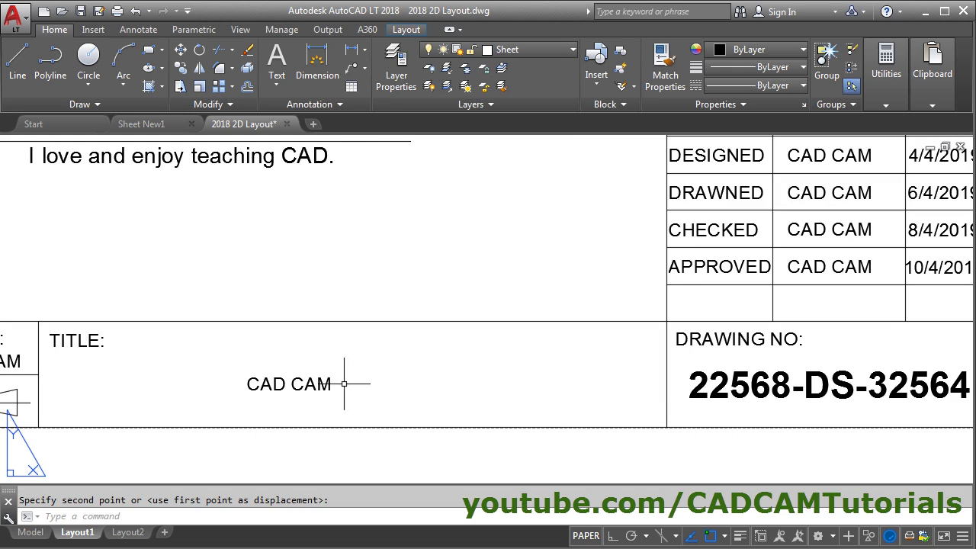
scroll(295, 383, down, 2)
scroll(309, 375, up, 2)
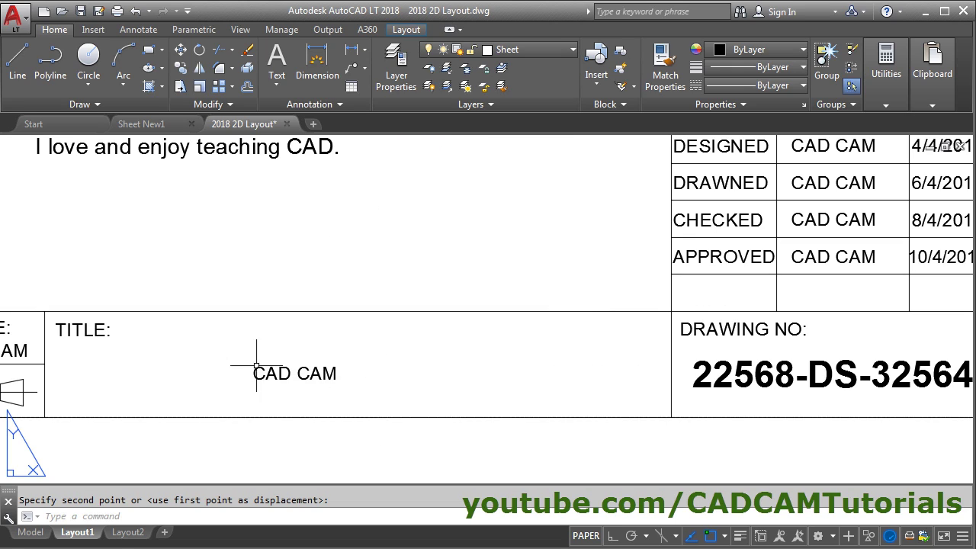
click(282, 374)
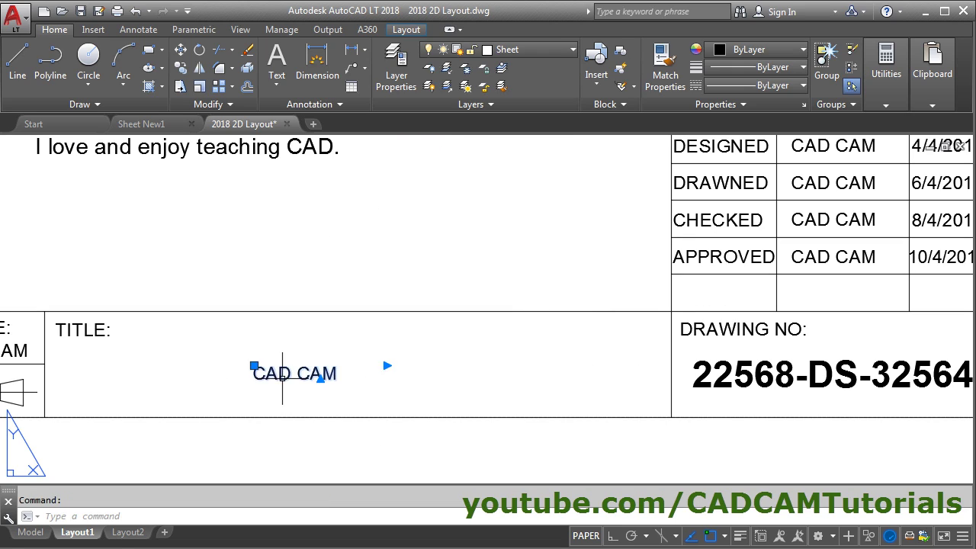
double_click(282, 374)
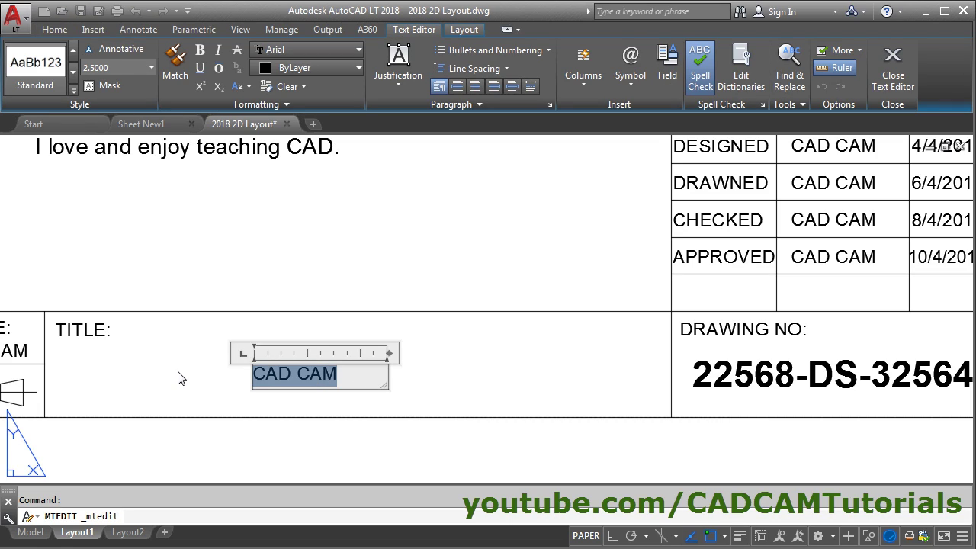
text(SUSPENSION)
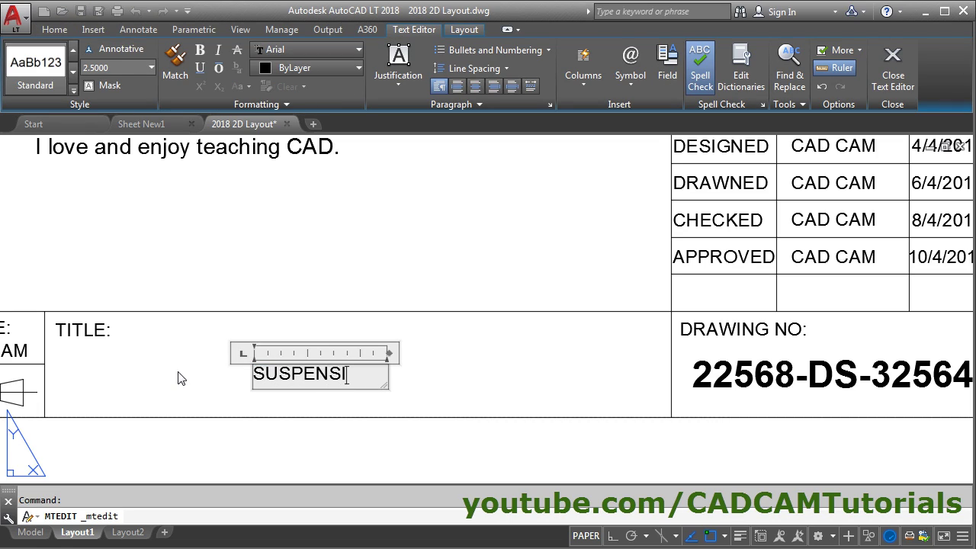
click(486, 390)
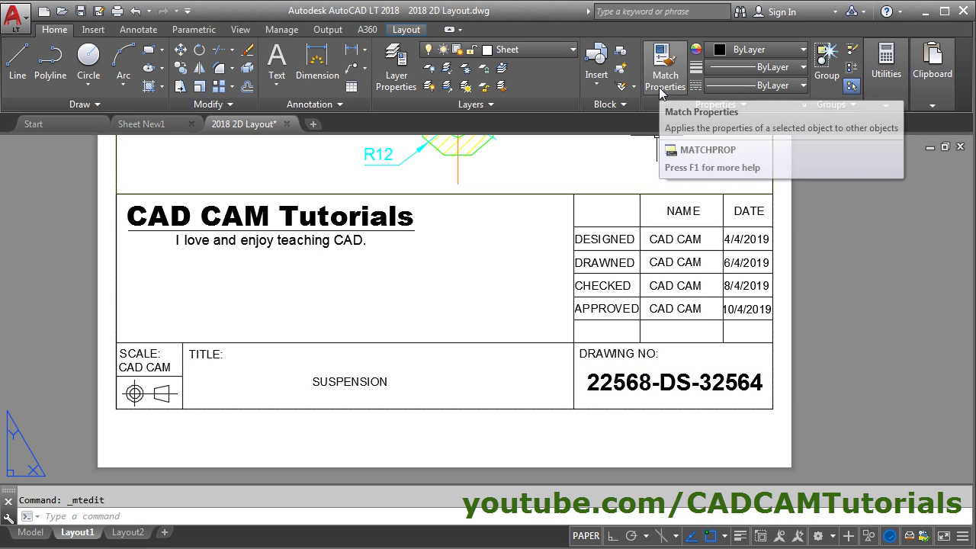
Match the SUSPENSION title text's properties to those of the drawing number text.
click(665, 69)
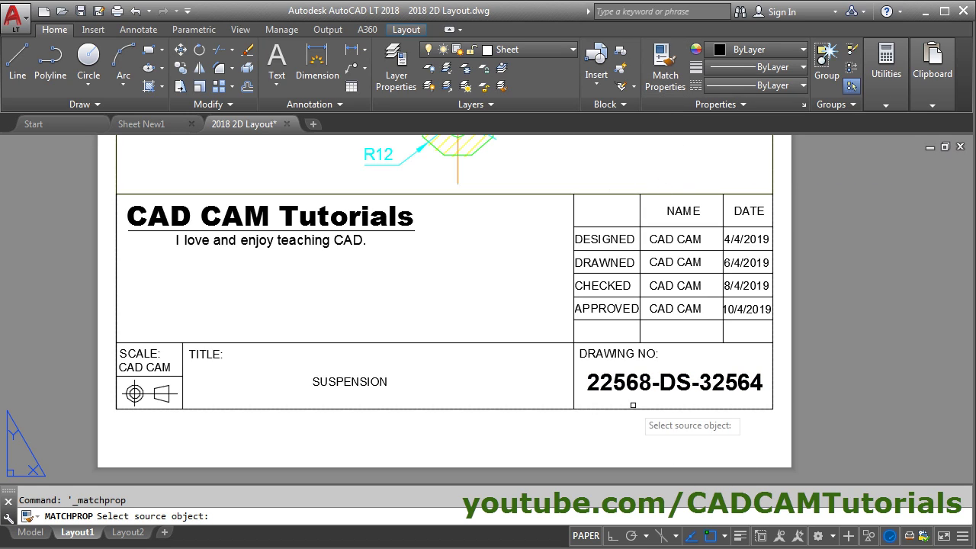
click(647, 385)
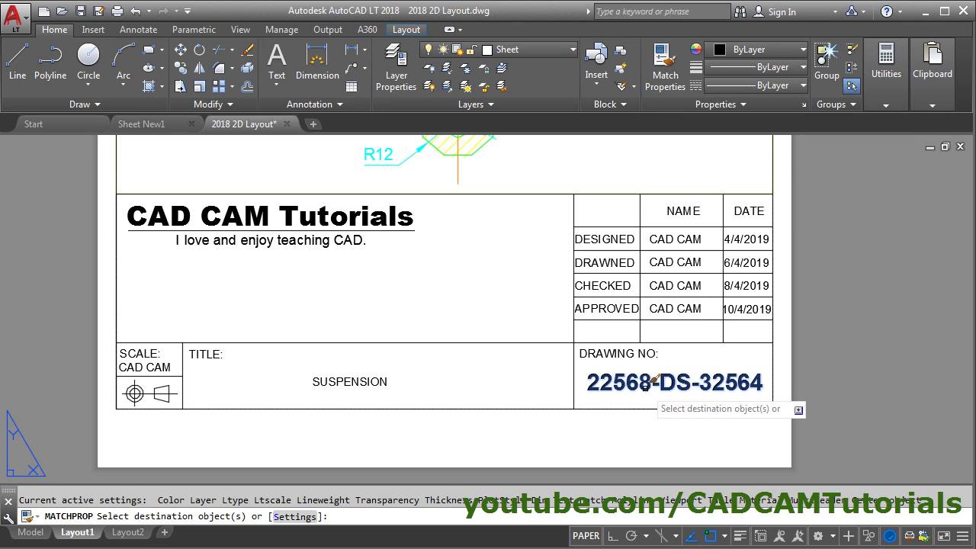
click(374, 385)
key(Escape)
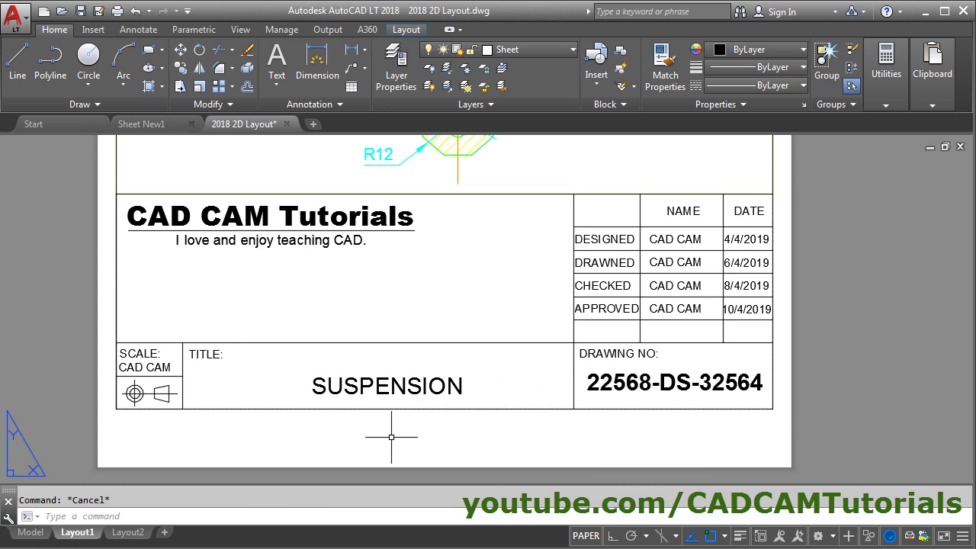
Move the SUSPENSION text so it sits centred inside the TITLE cell.
text(M)
key(Return)
click(446, 359)
click(381, 392)
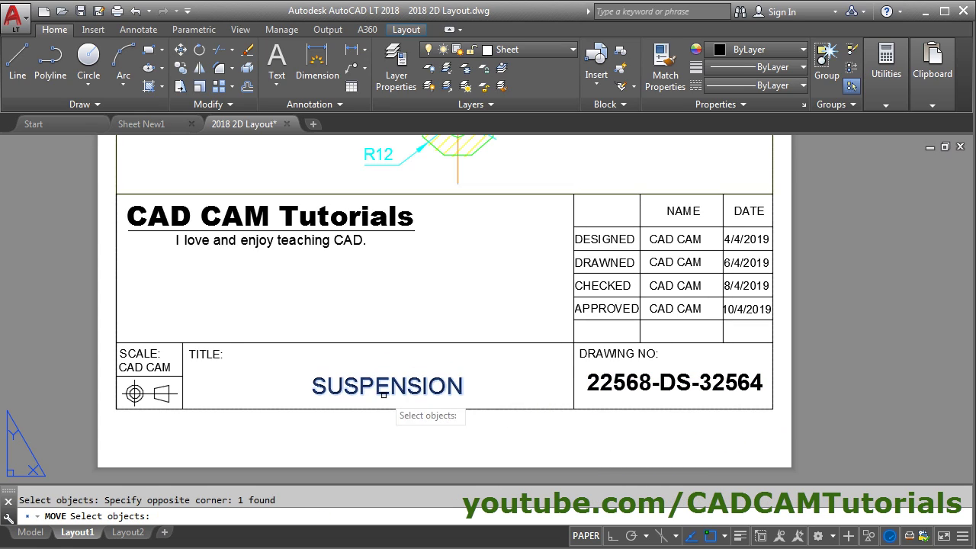
key(Return)
click(445, 446)
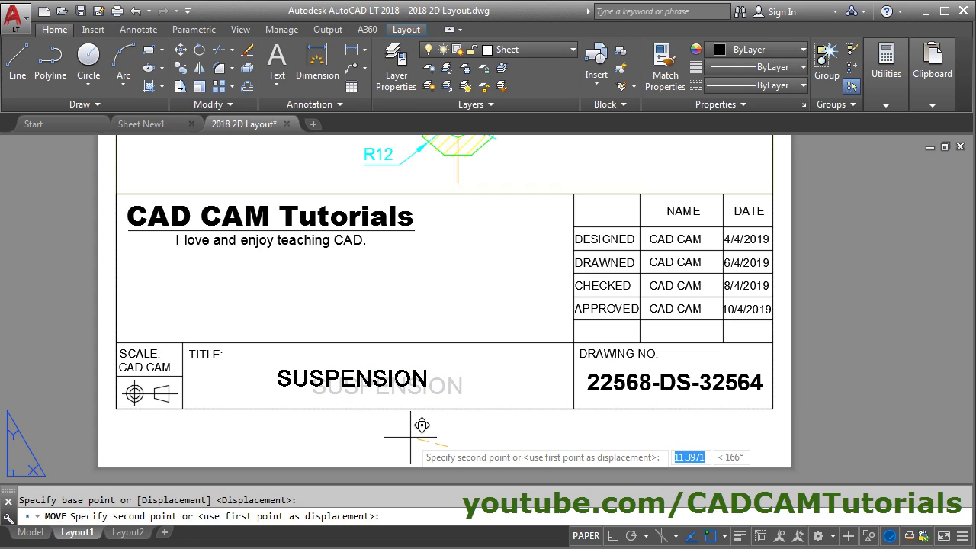
click(409, 436)
Replace the CAD CAM text in the SCALE cell with 1:1.
middle_drag(407, 436, 518, 429)
scroll(293, 358, up, 2)
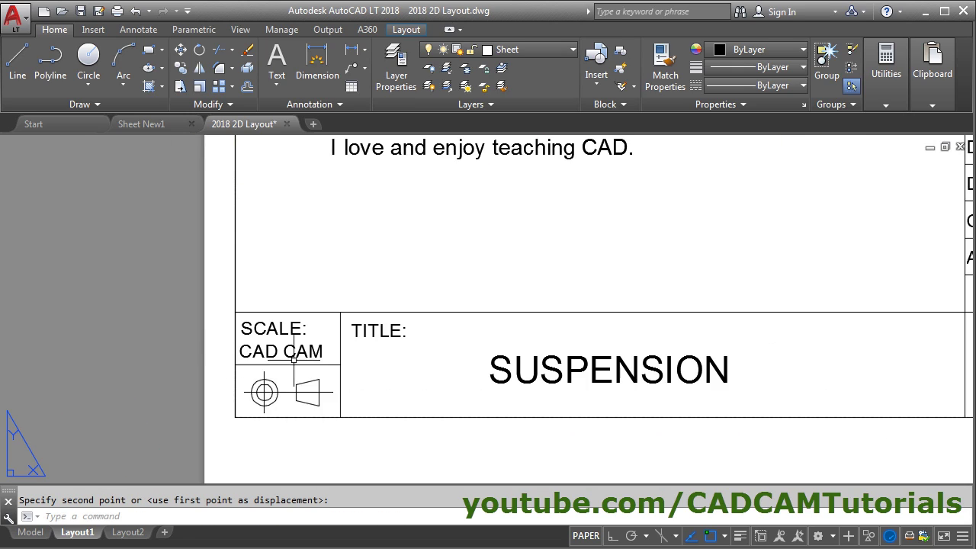
double_click(295, 352)
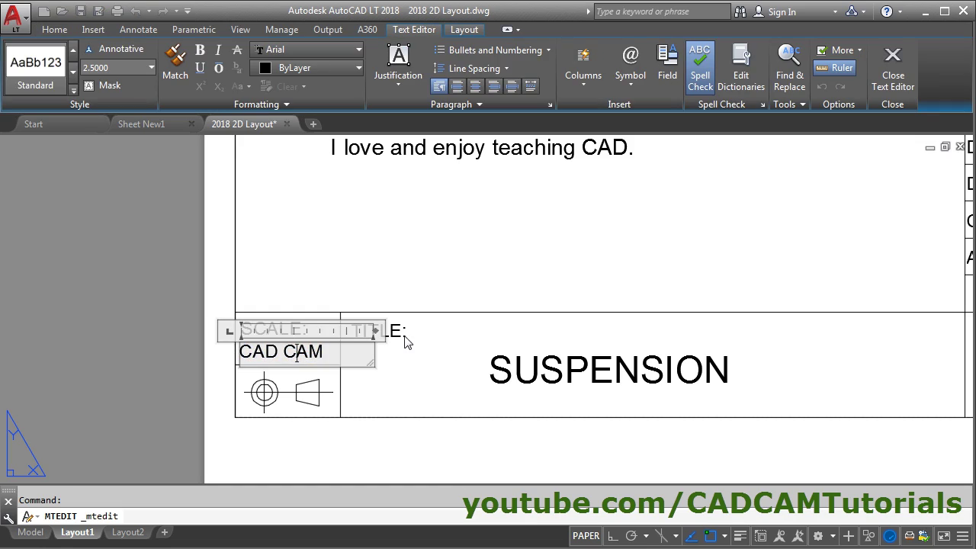
drag(325, 351, 214, 346)
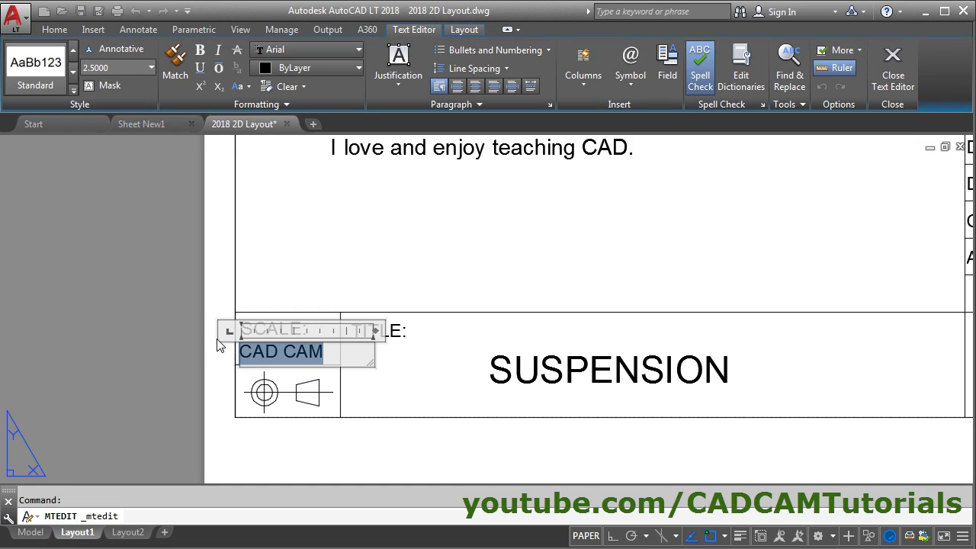
text(1:1)
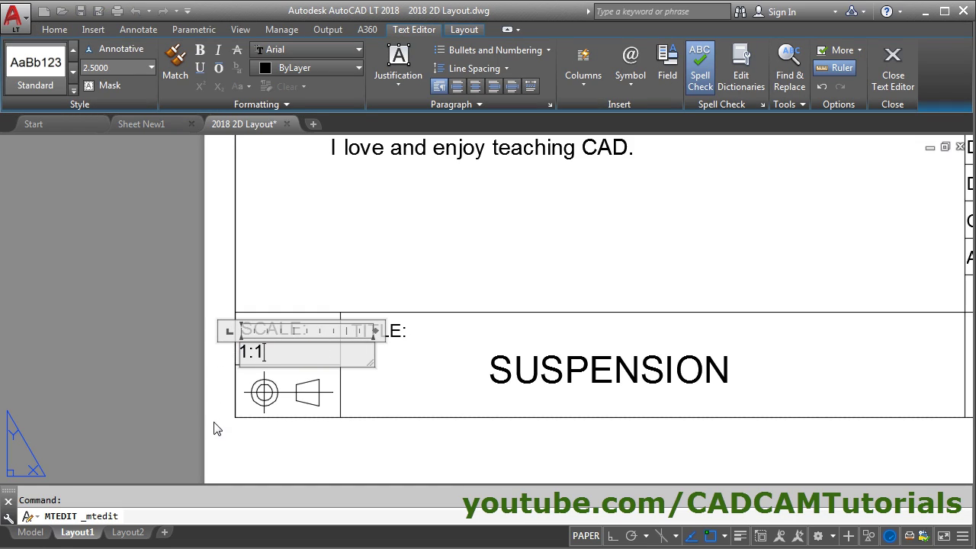
click(377, 387)
Move the 1:1 text up beside the SCALE: label, on the same line.
scroll(306, 336, up, 2)
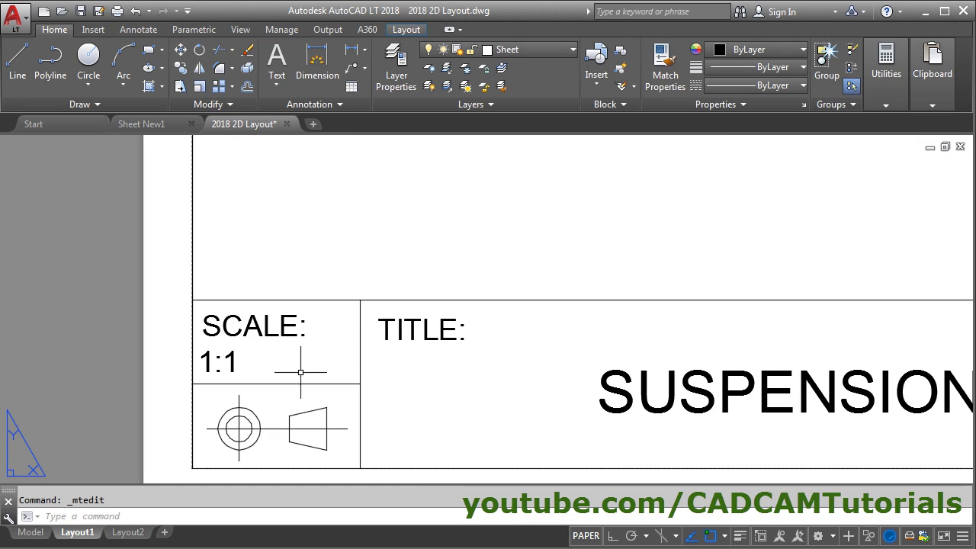
middle_drag(300, 372, 267, 385)
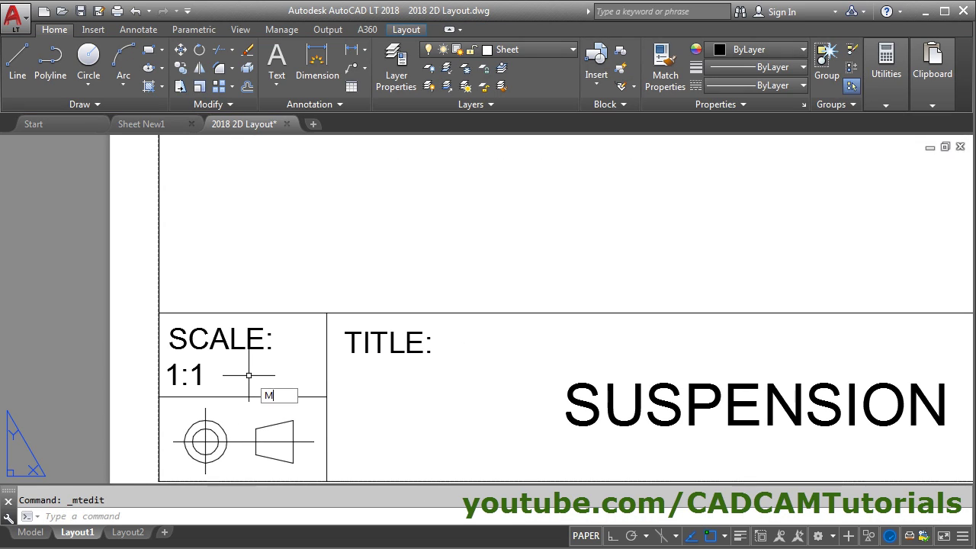
text(M)
key(Return)
click(191, 375)
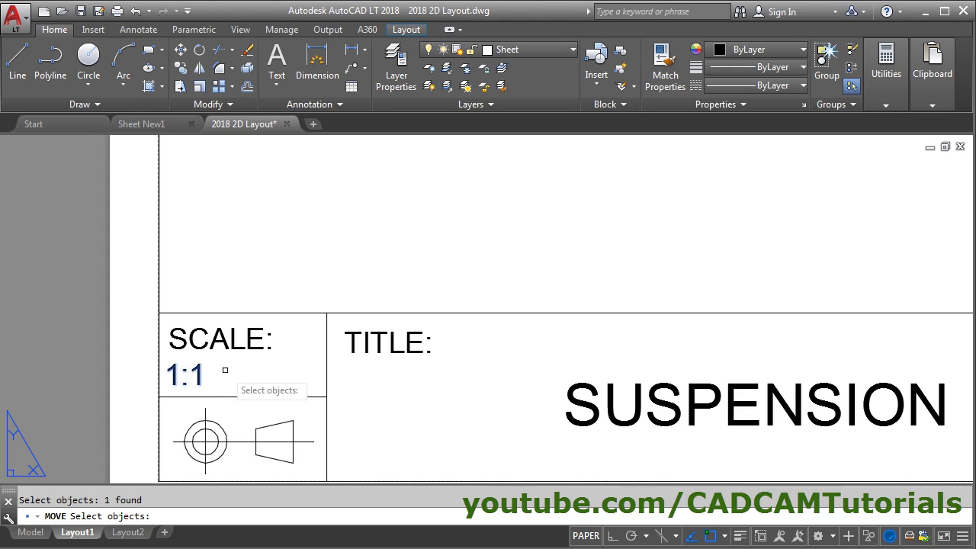
key(Return)
click(187, 377)
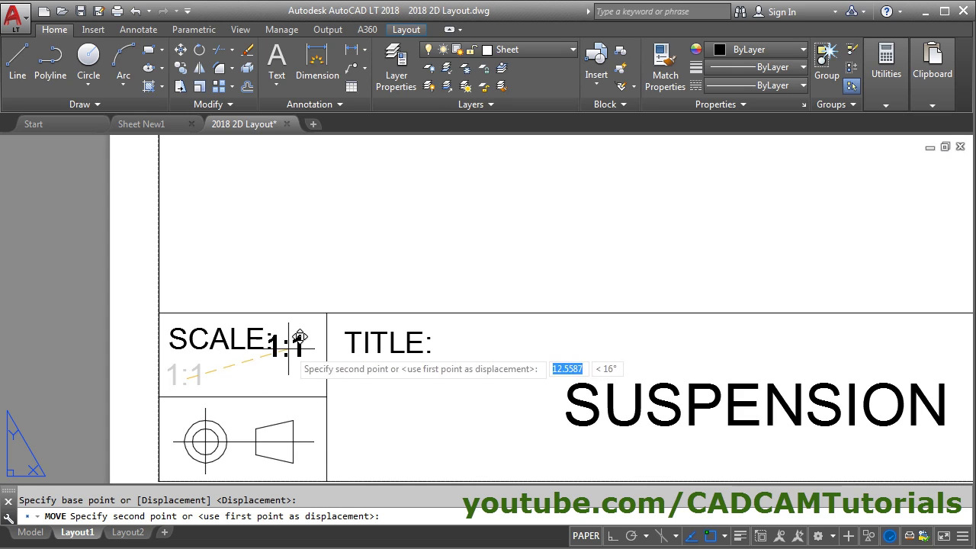
click(297, 342)
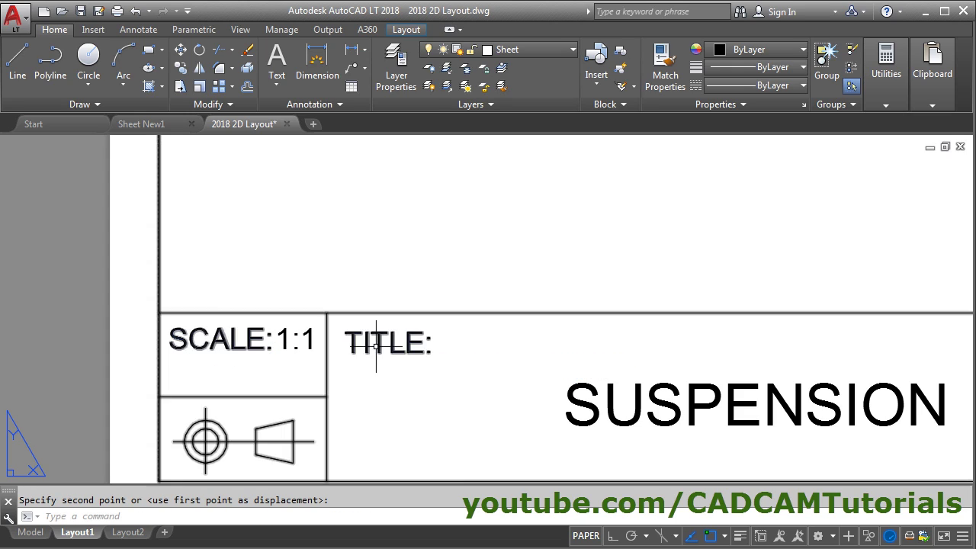
Activate the viewport, shift the part drawing towards the sheet's left border, and return to paper space.
scroll(376, 344, down, 2)
middle_click(539, 368)
middle_click(539, 368)
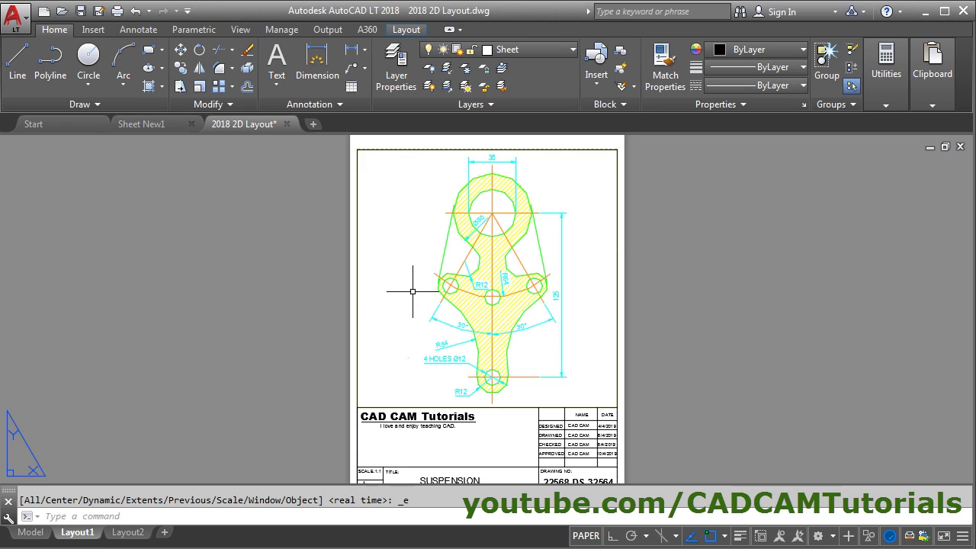
double_click(410, 259)
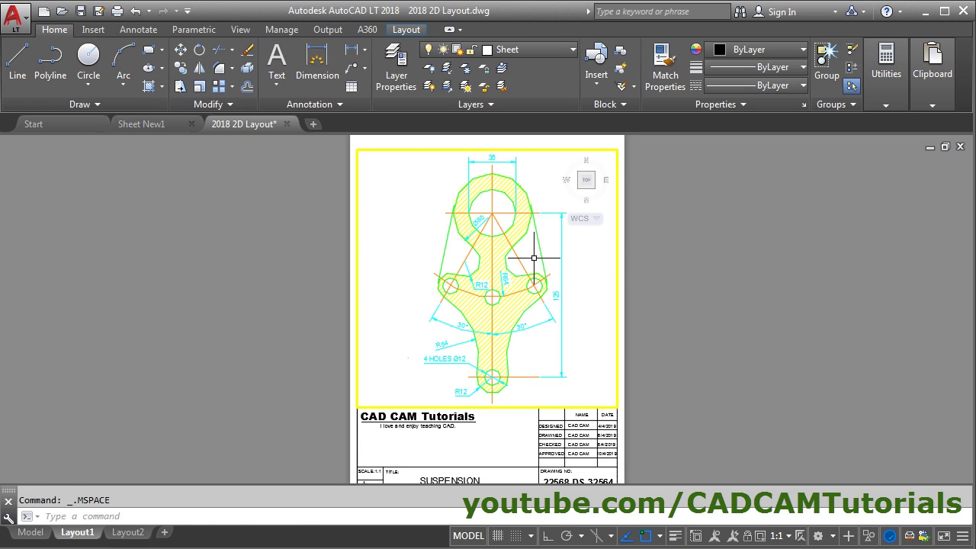
middle_drag(531, 258, 474, 260)
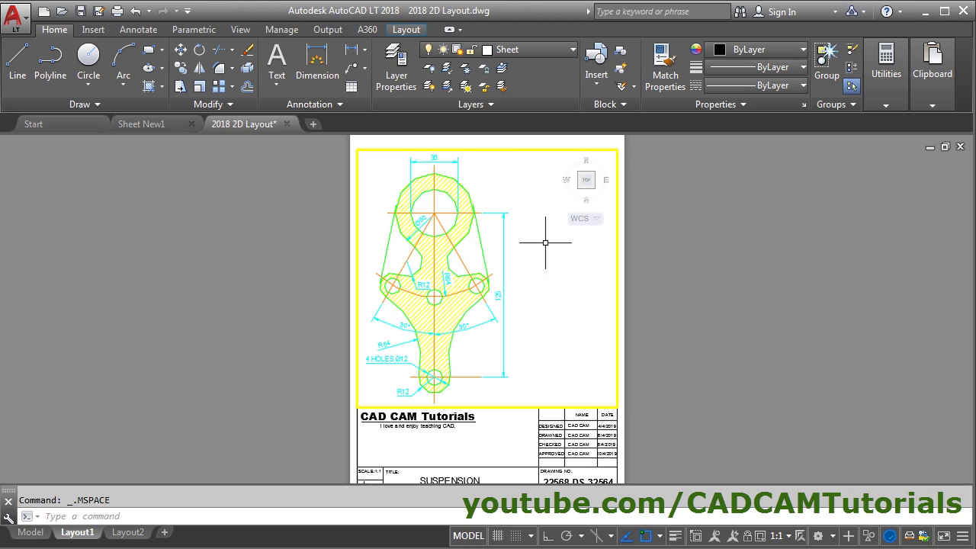
double_click(726, 315)
Copy the 4/4/2019 date text from the DESIGNED row to the empty area at the sheet's upper right.
scroll(605, 266, up, 3)
scroll(587, 385, up, 4)
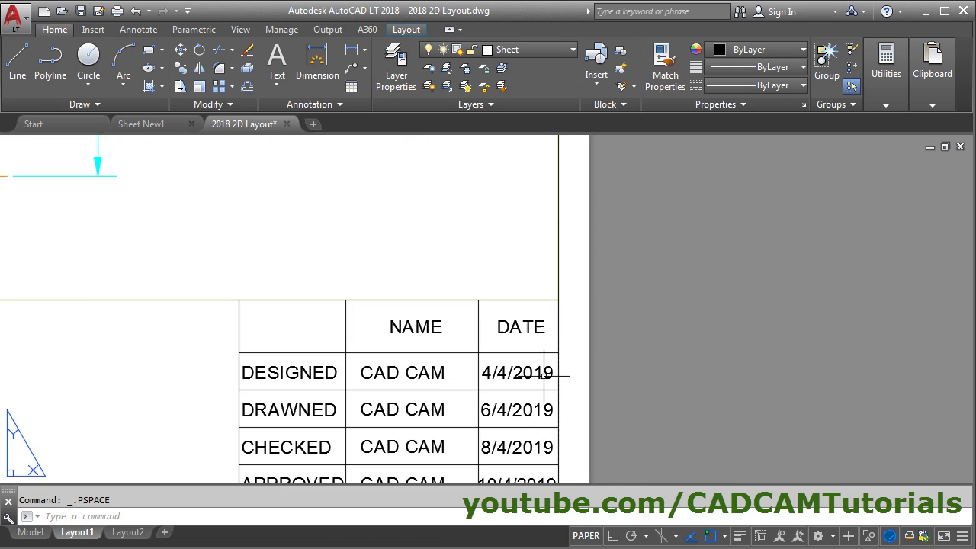
text(co)
key(Return)
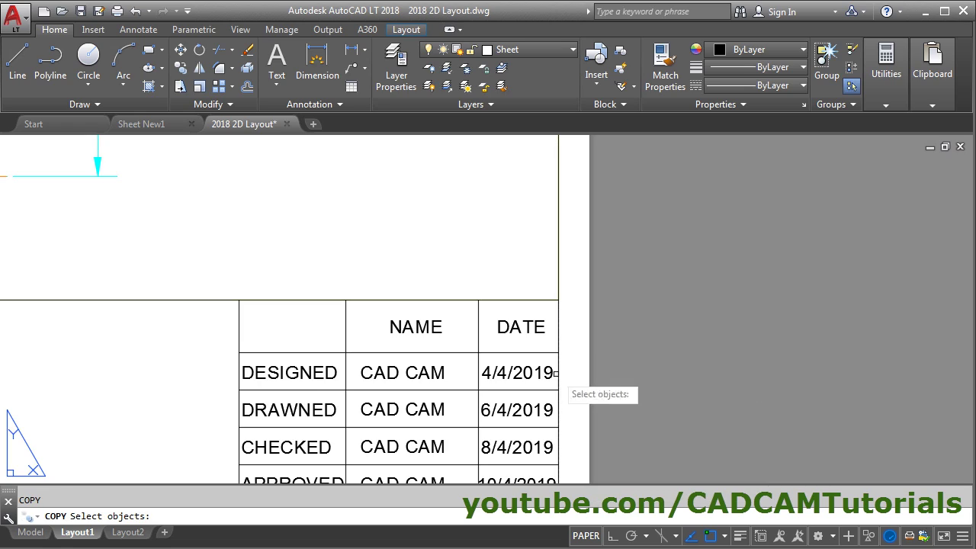
click(513, 375)
key(Return)
click(518, 367)
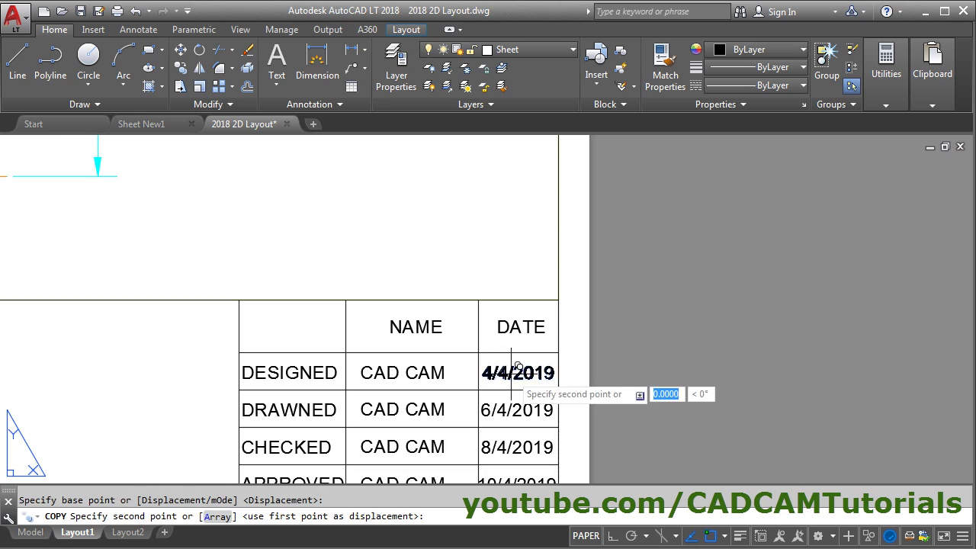
scroll(518, 373, down, 5)
scroll(557, 462, up, 2)
scroll(475, 312, down, 2)
middle_drag(475, 312, 462, 279)
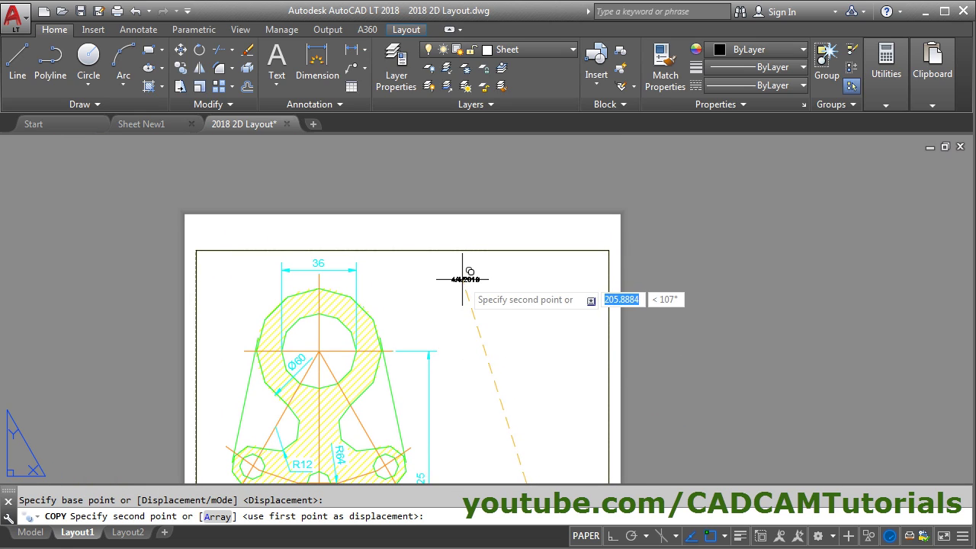
click(463, 269)
key(Escape)
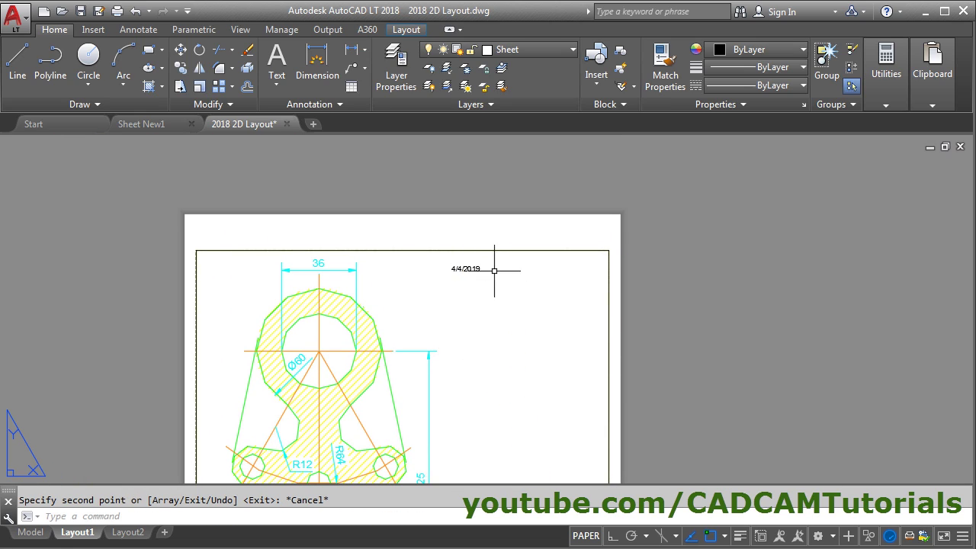
Enlarge the copied date's text box and replace its content with the heading NOTES:.
scroll(494, 270, up, 2)
double_click(447, 269)
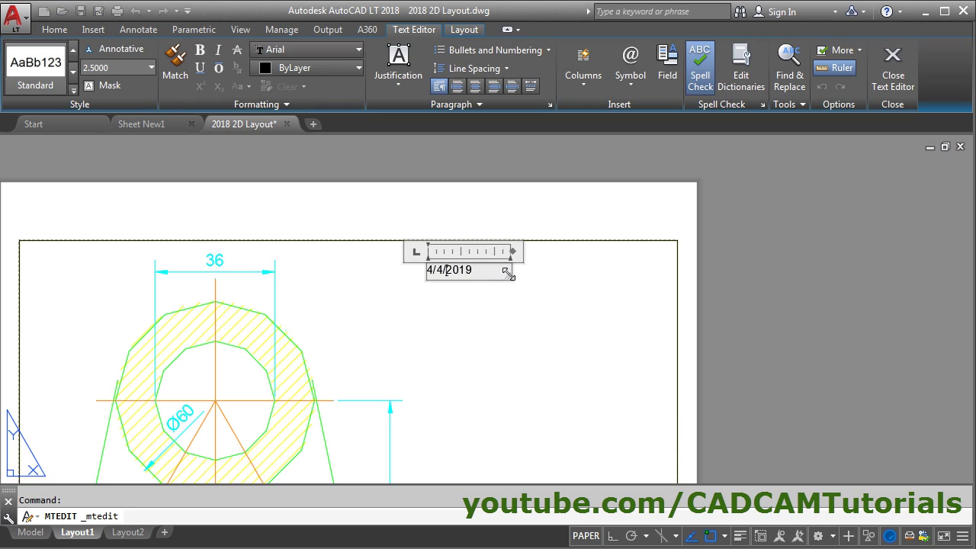
drag(506, 275, 665, 349)
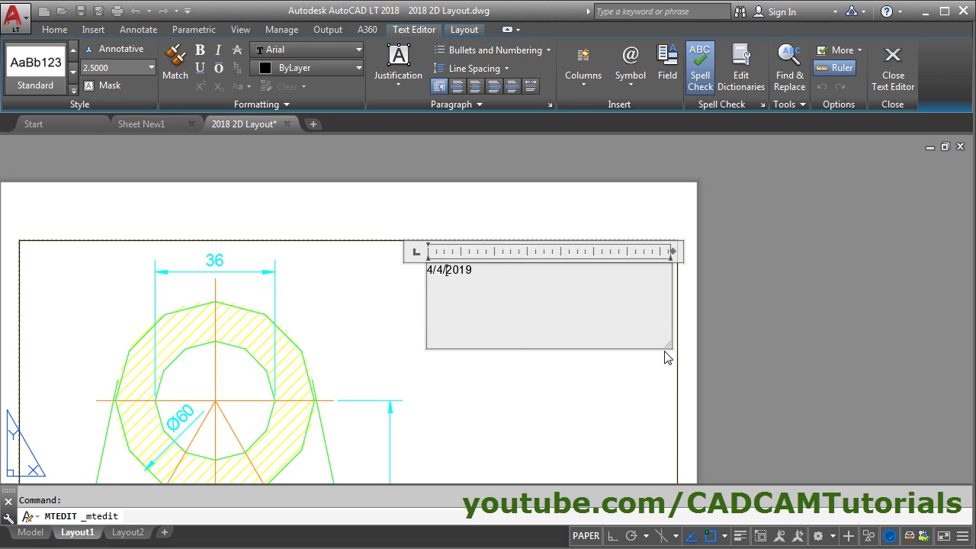
drag(503, 272, 376, 276)
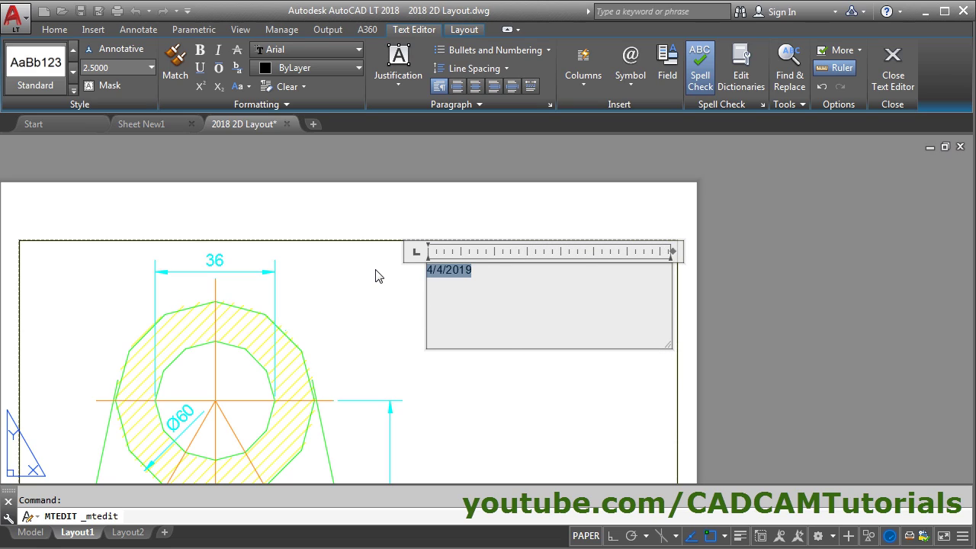
text(NOTES:)
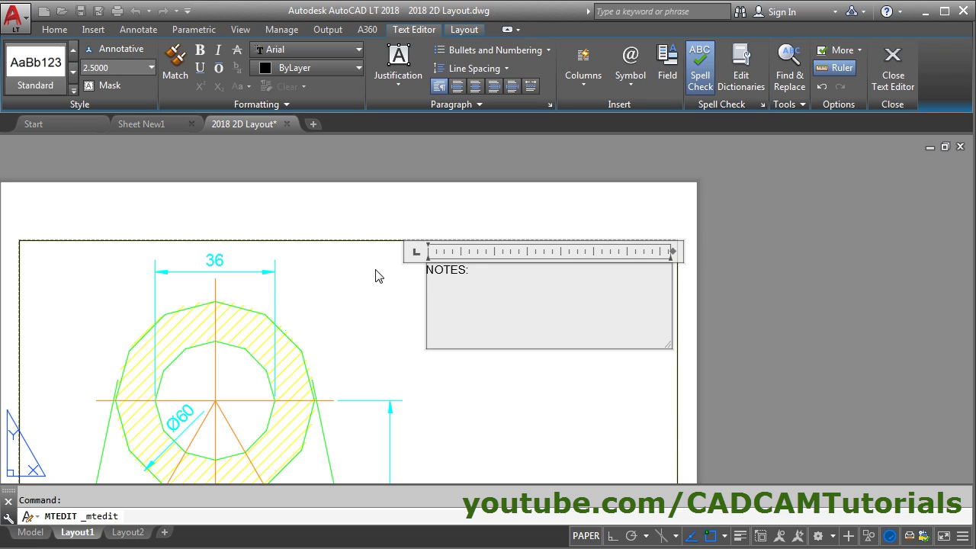
Add a numbered list under the heading: ALL DIMENSIONS ARE IN MM., THICKNESS: 3MM, and MATERIAL: SS.
text(1.)
key(Tab)
text(ALL DIME)
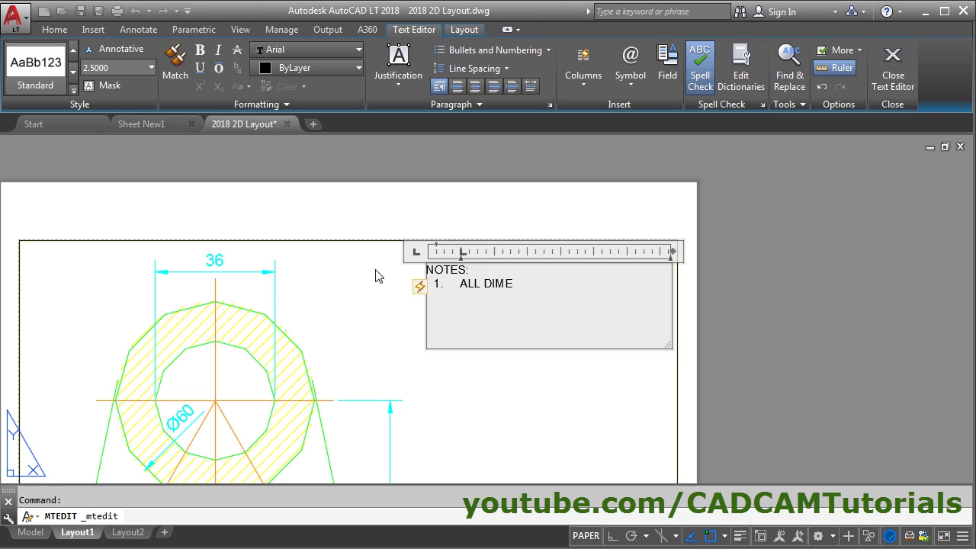
text(NSIONS ARE IN)
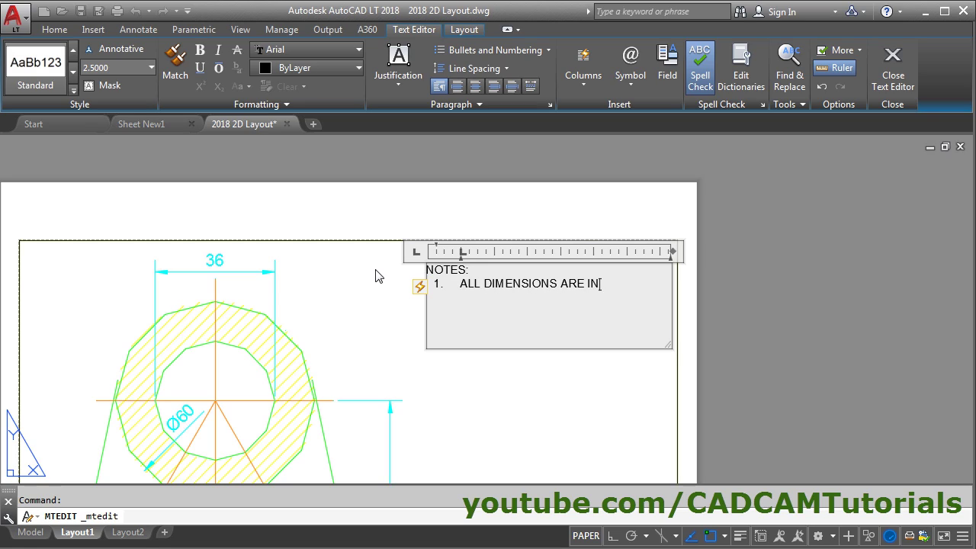
text( MM.)
key(Return)
text(THIC)
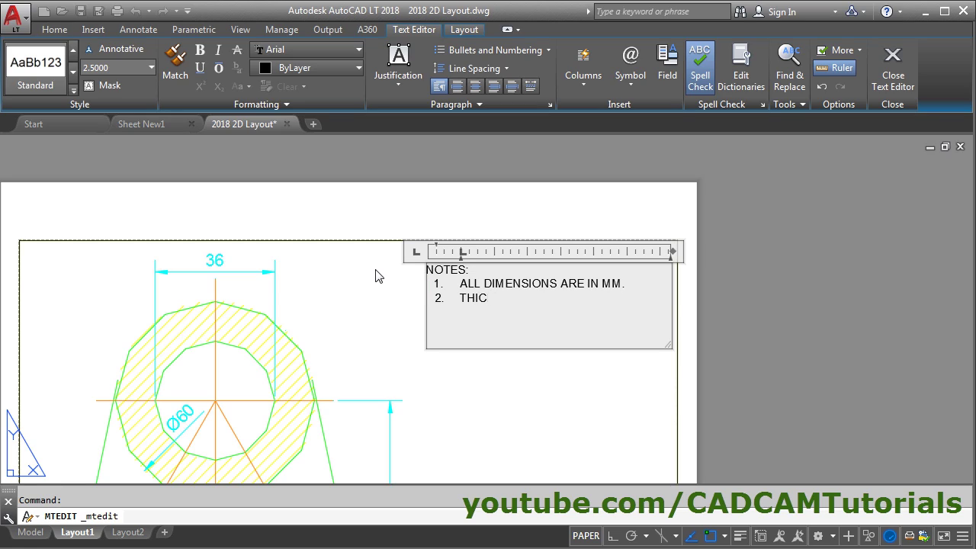
text(KNESS: 3MM)
key(Return)
text(MATERIAL)
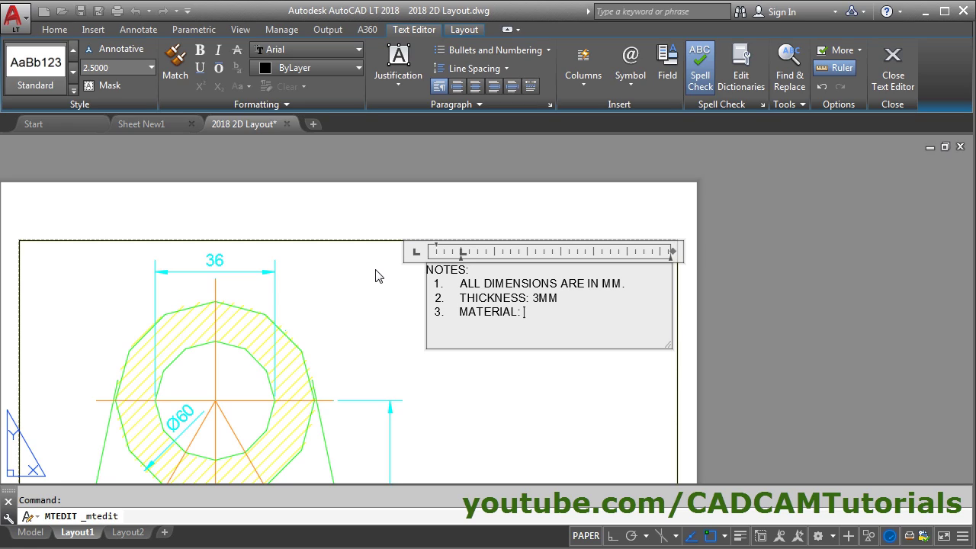
text(: SS)
click(780, 329)
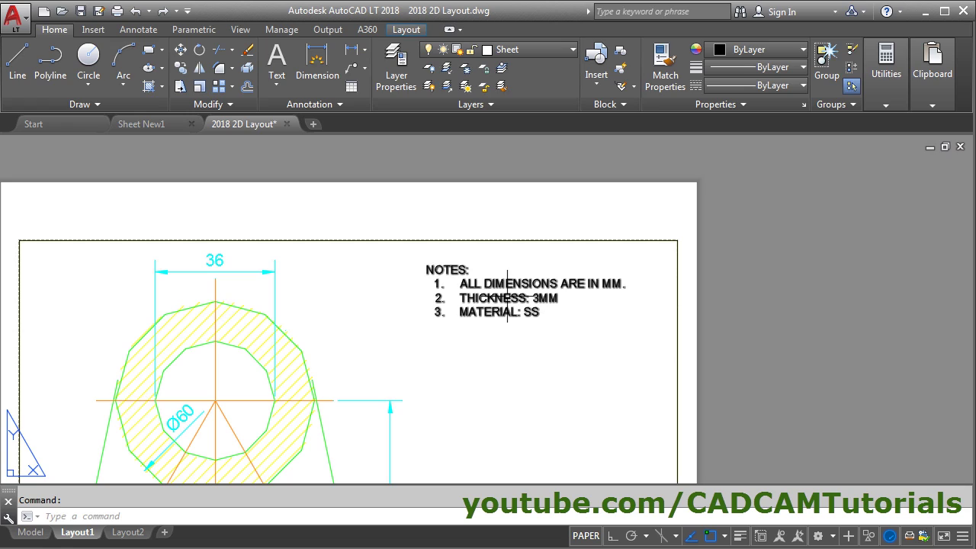
Set the whole notes text to height 3.5 and enlarge its box so each note fits on one line.
double_click(497, 296)
drag(558, 314, 416, 269)
click(119, 63)
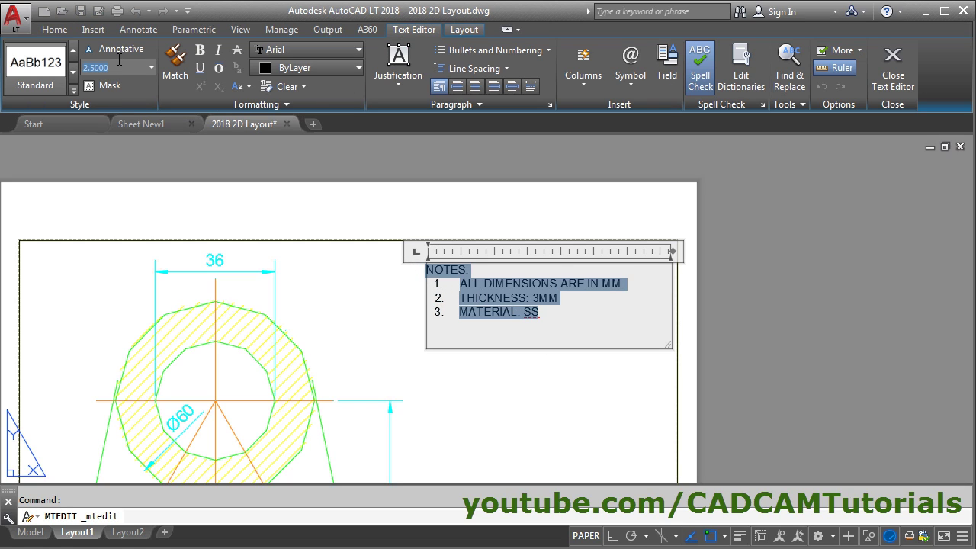
text(3.5)
key(Return)
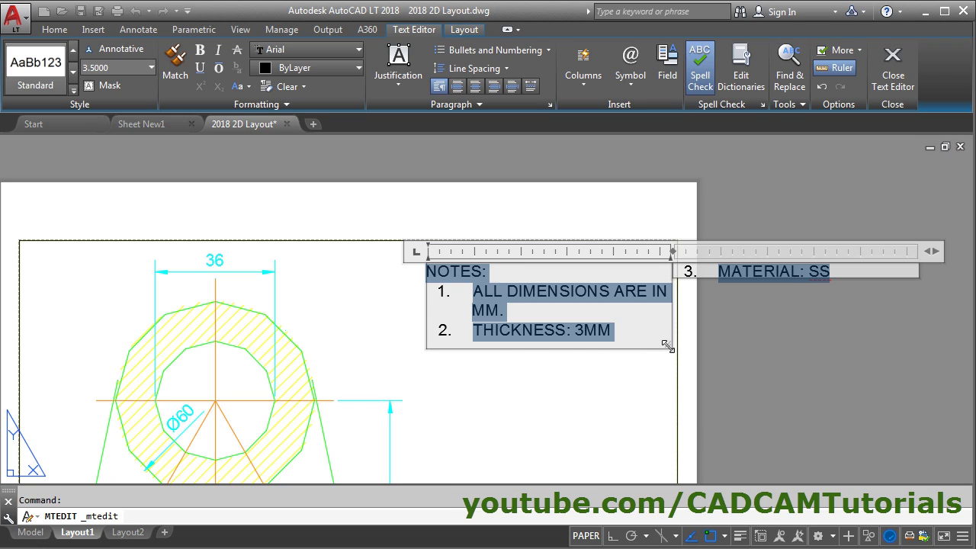
drag(668, 346, 772, 363)
key(ctrl+a)
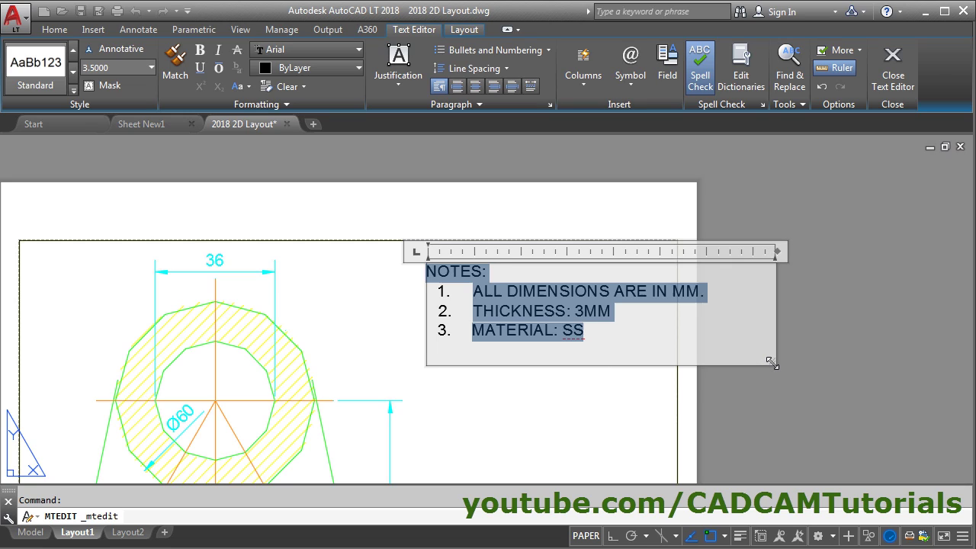
click(832, 382)
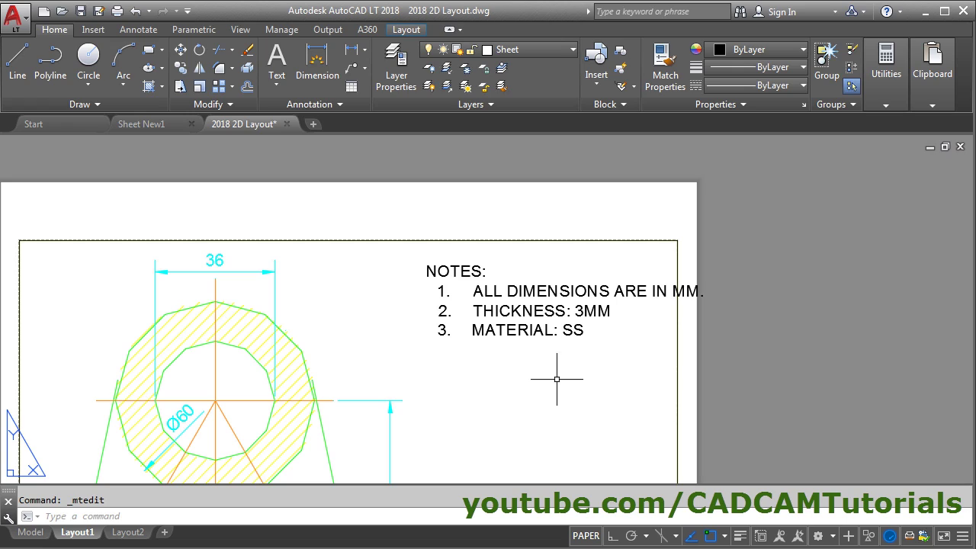
Move the notes text left so it lies fully inside the sheet border, and check the whole sheet.
text(M)
key(Return)
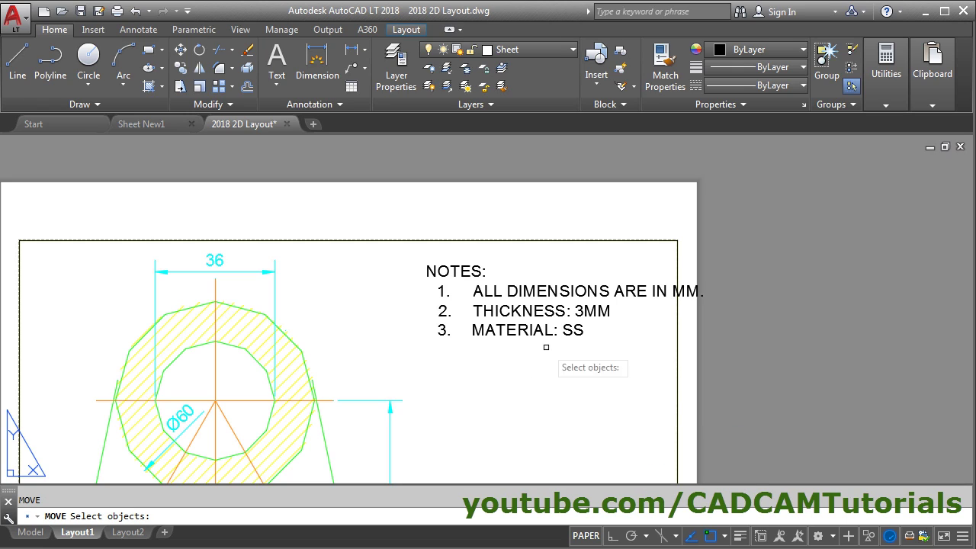
click(536, 330)
key(Return)
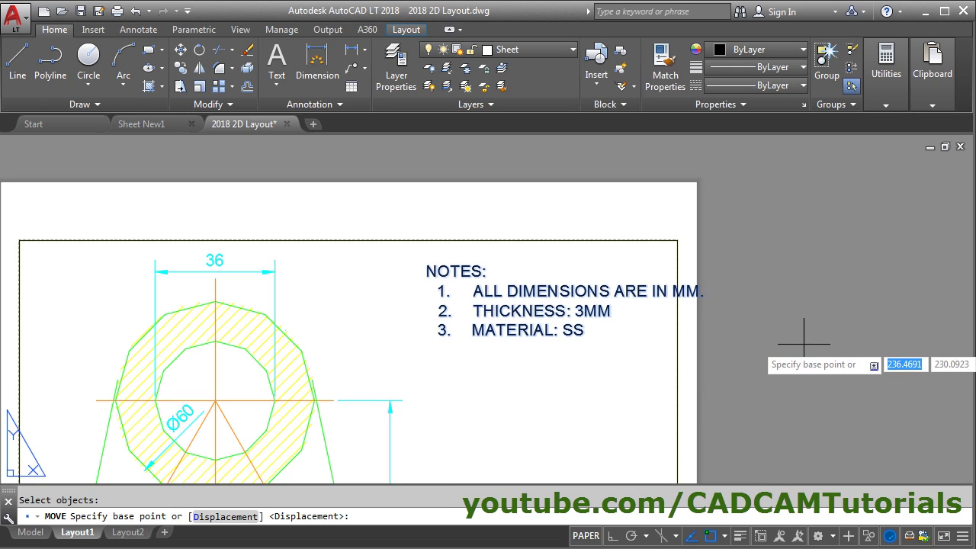
click(835, 352)
click(787, 359)
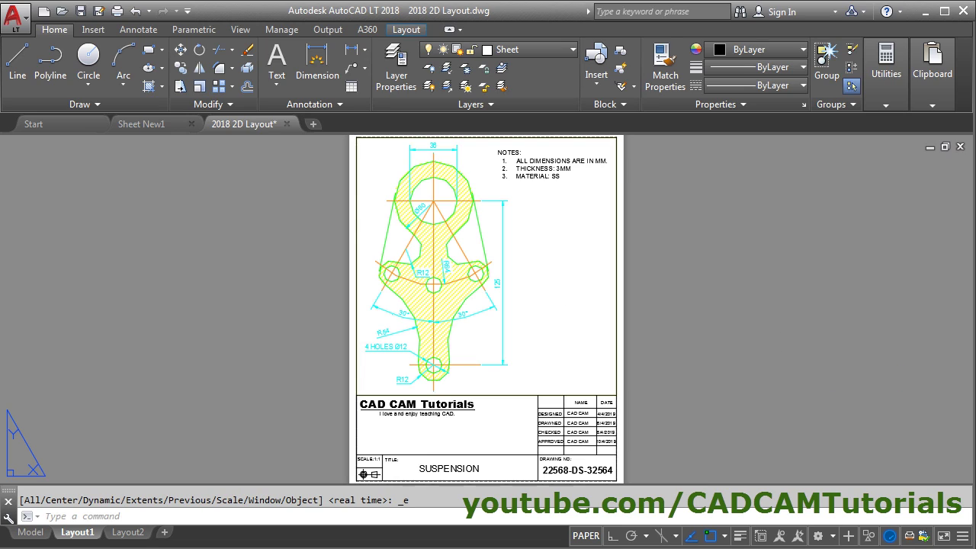
middle_click(725, 338)
middle_click(726, 338)
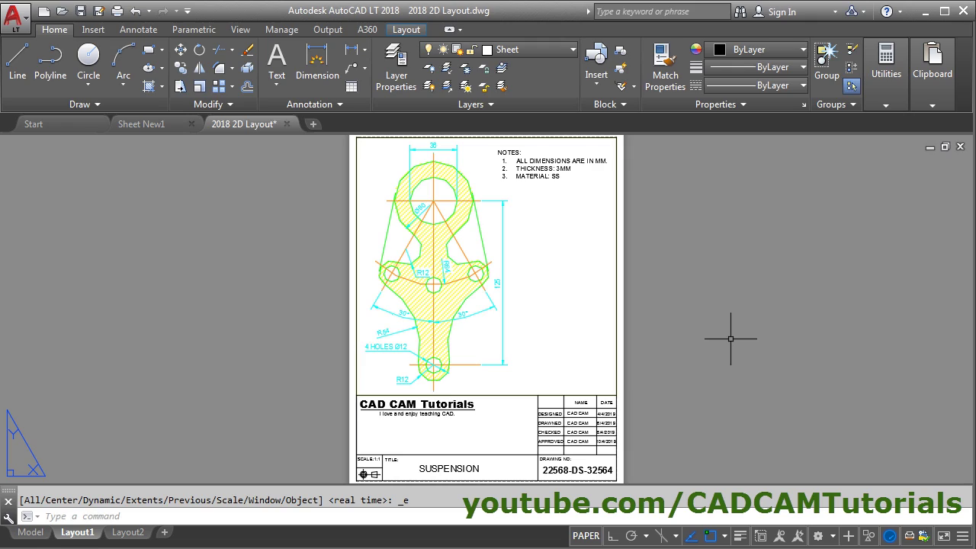